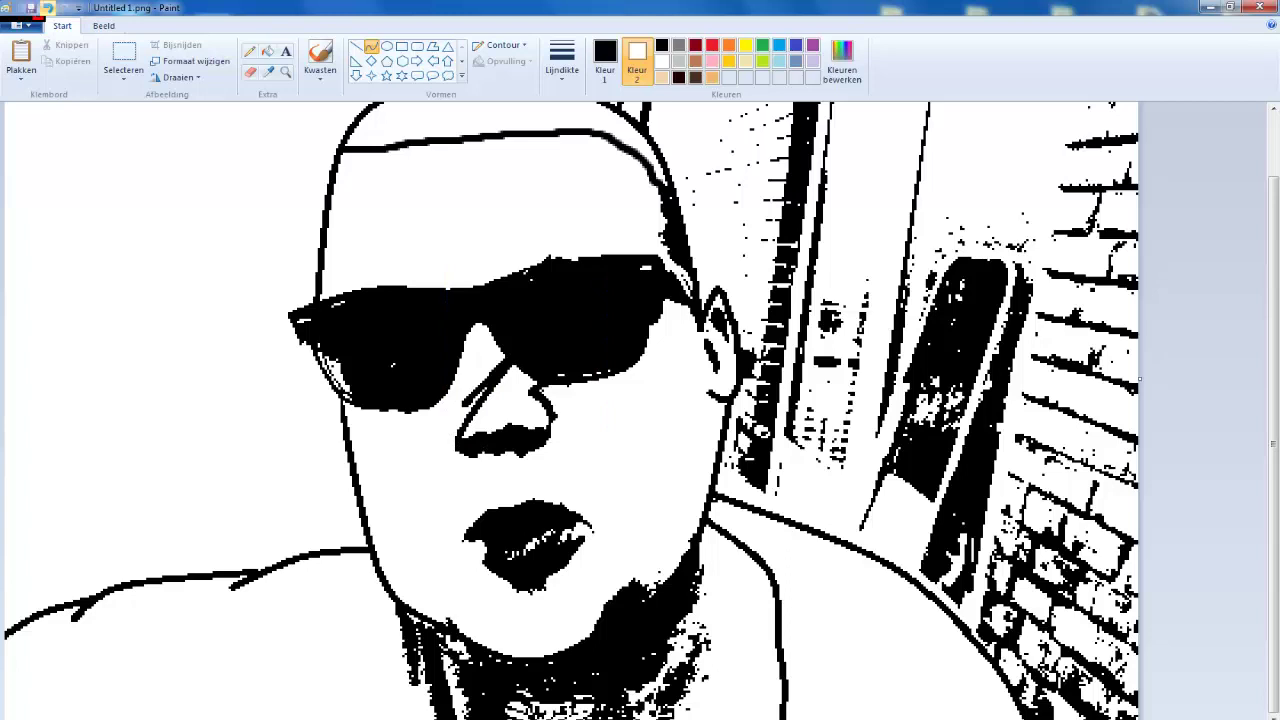
Undo the stray lines across the nose and draw a black curve for the outer edge of the left nostril
{"action": "left_click", "coordinate": [47, 8]}
{"action": "left_click", "coordinate": [47, 8]}
{"action": "left_click", "coordinate": [64, 8]}
{"action": "mouse_move", "coordinate": [458, 442]}
{"action": "left_mouse_down"}
{"action": "mouse_move", "coordinate": [460, 404]}
{"action": "mouse_move", "coordinate": [441, 423]}
{"action": "left_mouse_up"}
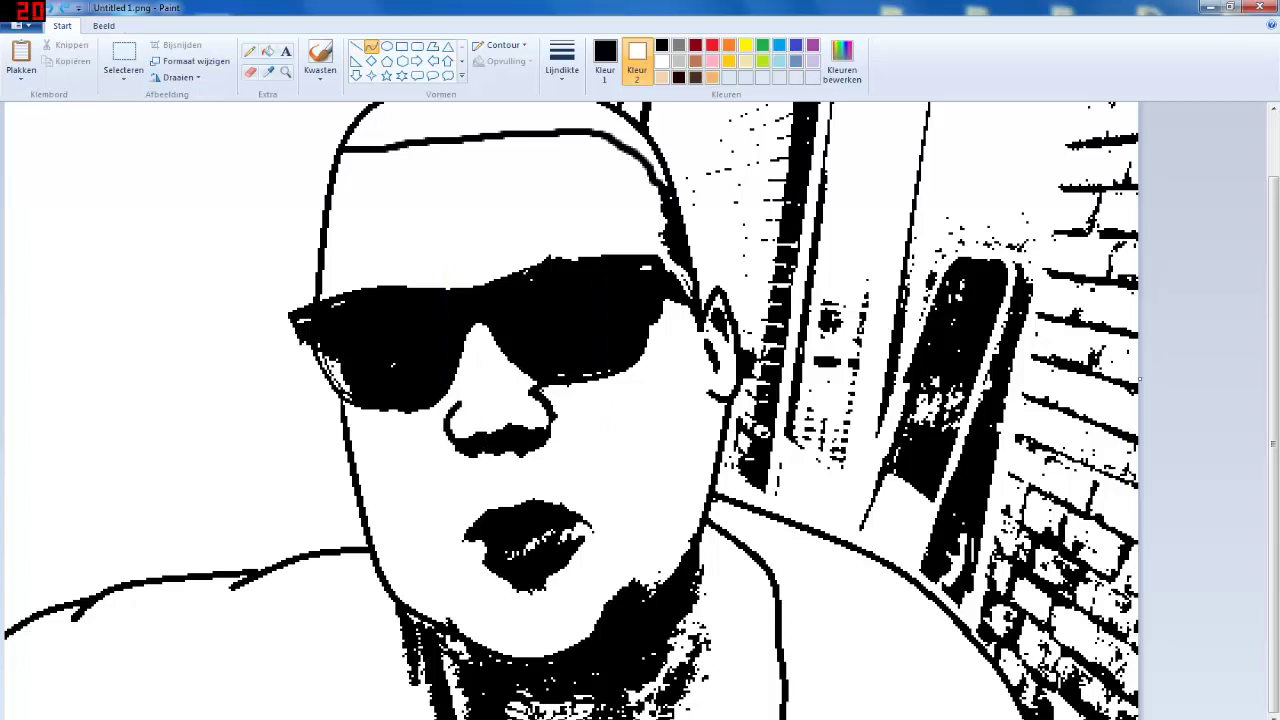
Undo the outline of the right nostril and redraw it as a cleaner black curve
{"action": "left_click", "coordinate": [357, 47]}
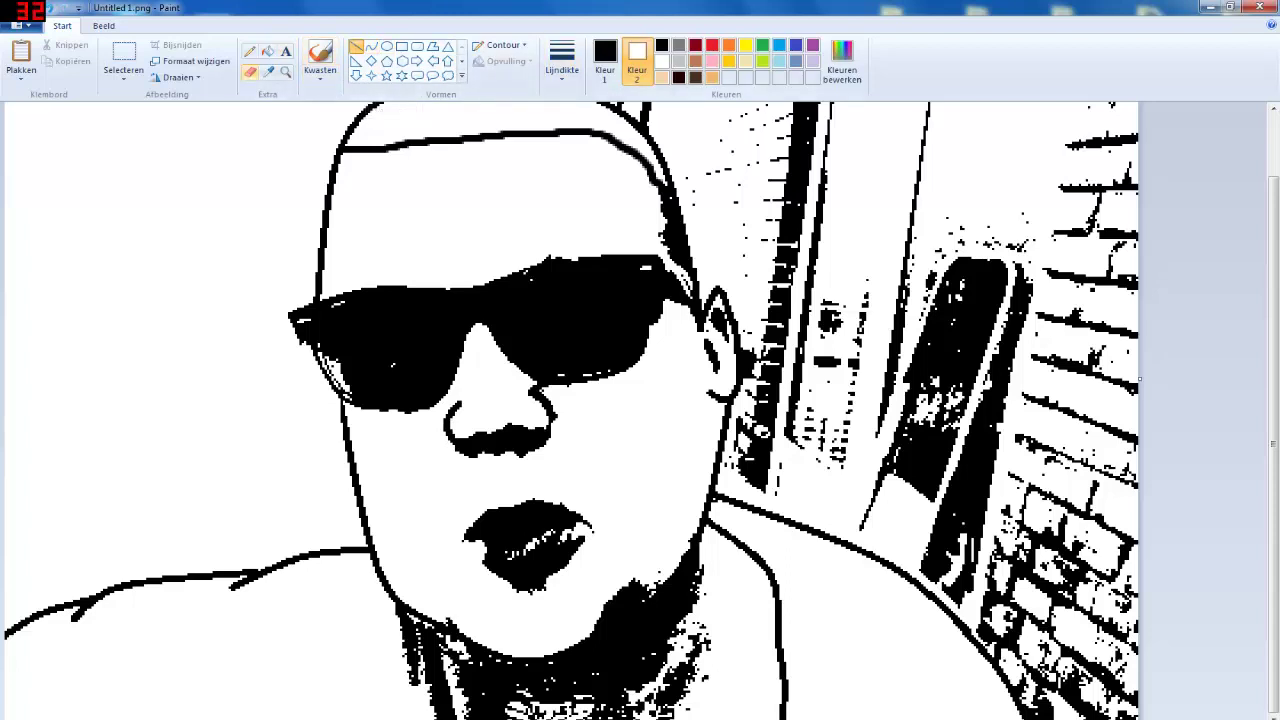
{"action": "left_click", "coordinate": [320, 53]}
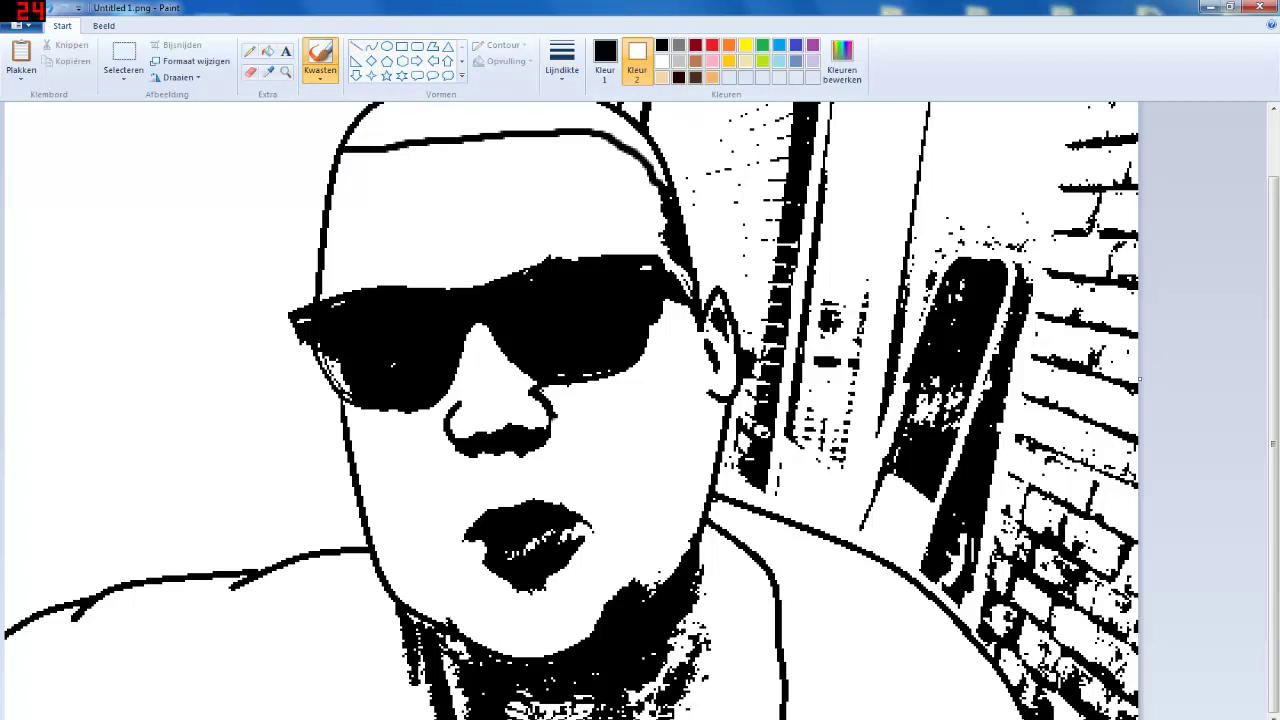
{"action": "key", "text": "ctrl+z"}
{"action": "key", "text": "ctrl+z"}
{"action": "key", "text": "ctrl+z"}
{"action": "key", "text": "ctrl+z"}
{"action": "left_click", "coordinate": [371, 46]}
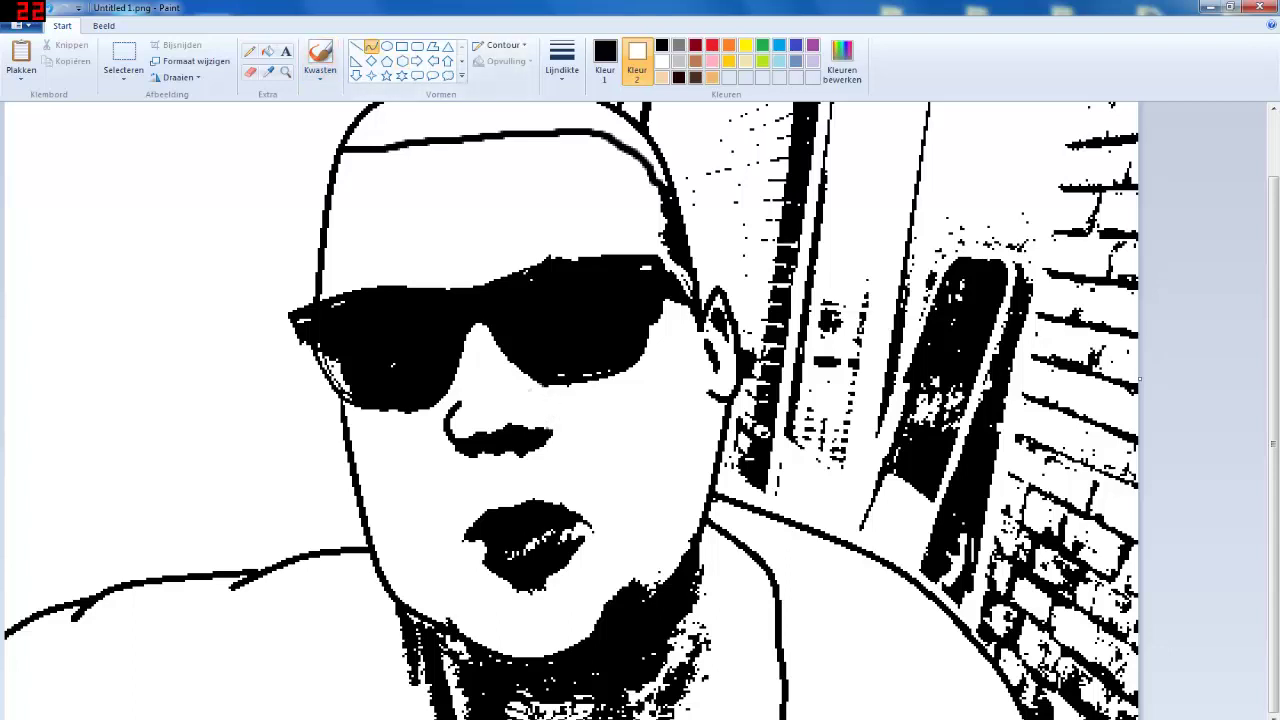
{"action": "mouse_move", "coordinate": [550, 433]}
{"action": "left_mouse_down"}
{"action": "mouse_move", "coordinate": [540, 397]}
{"action": "mouse_move", "coordinate": [560, 408]}
{"action": "left_mouse_up"}
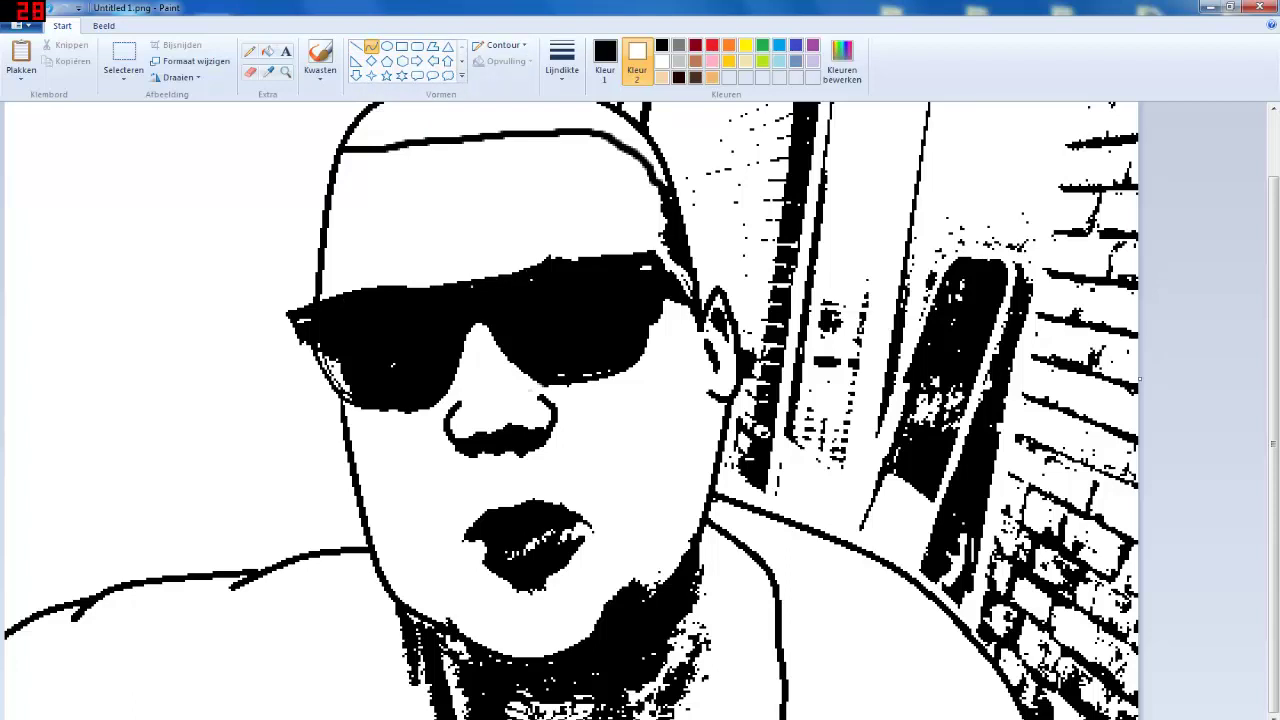
{"action": "left_click_drag", "start_coordinate": [482, 286], "coordinate": [549, 258]}
{"action": "left_click_drag", "start_coordinate": [469, 276], "coordinate": [469, 290]}
{"action": "left_click", "coordinate": [48, 9]}
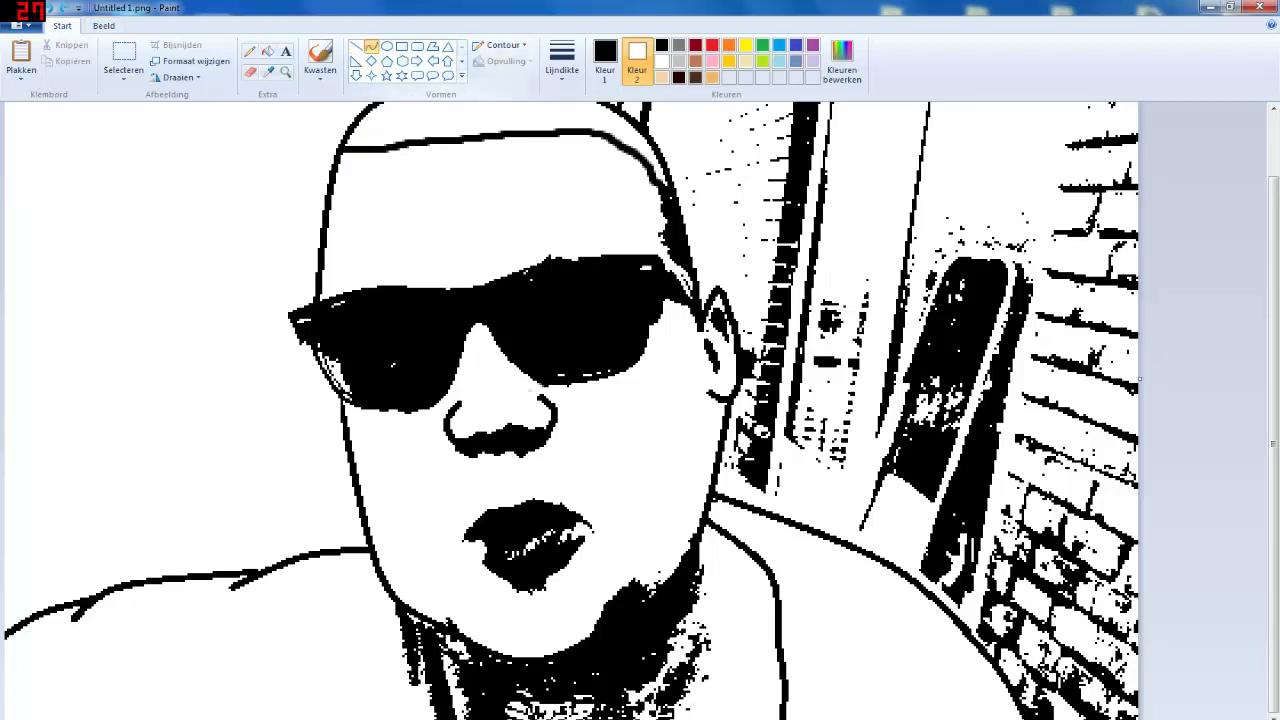
Fill the white specks in the sunglasses with the black brush and smooth the lower edges of both lenses
{"action": "left_click", "coordinate": [605, 62]}
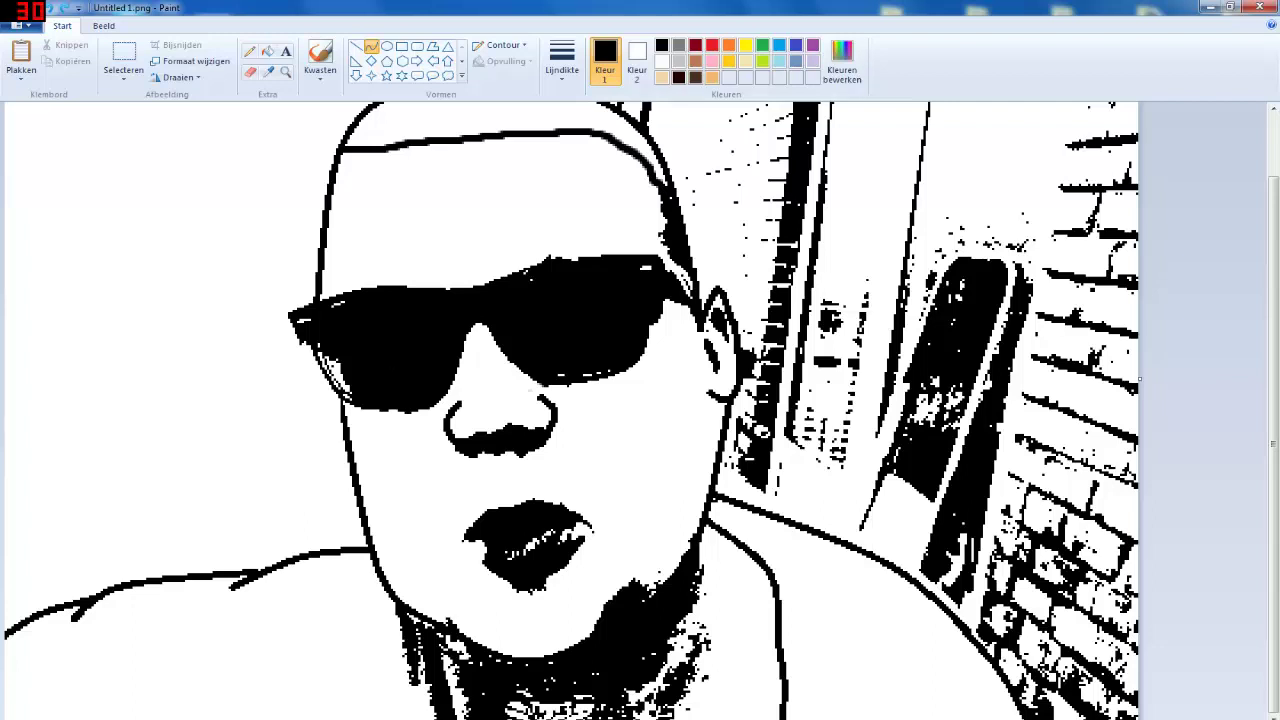
{"action": "left_click", "coordinate": [393, 357]}
{"action": "left_click", "coordinate": [320, 52]}
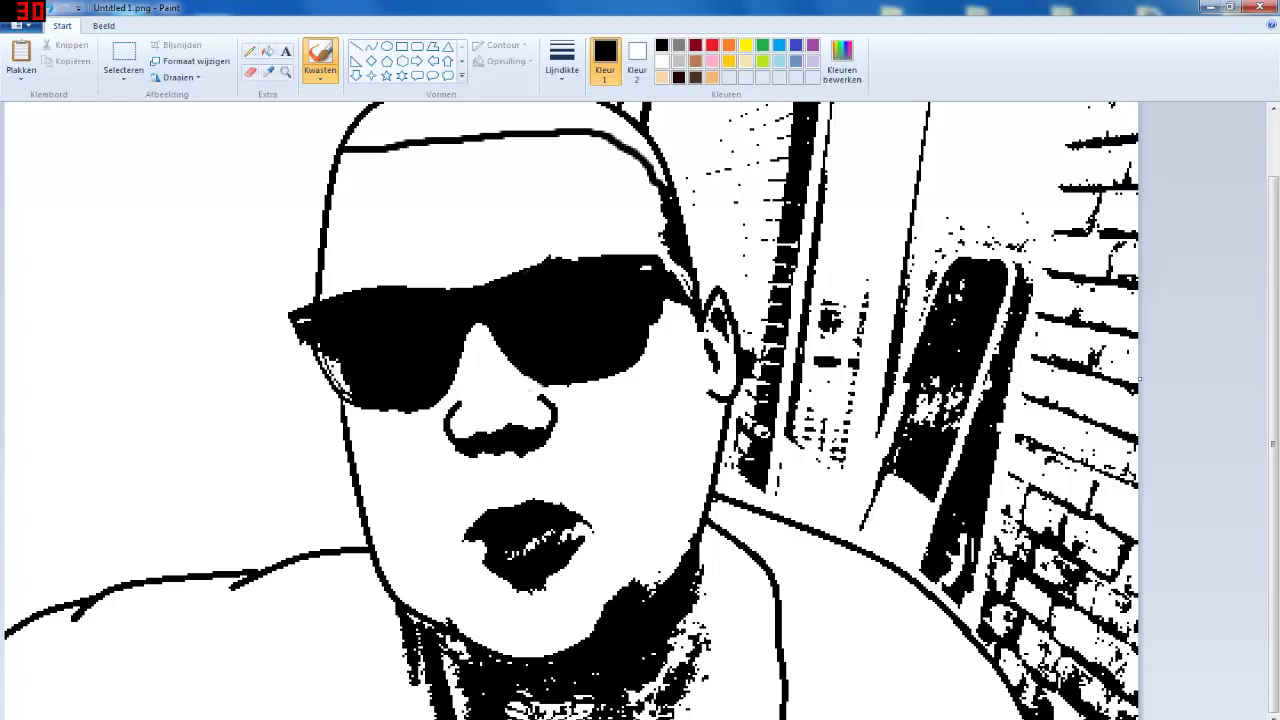
{"action": "mouse_move", "coordinate": [530, 380]}
{"action": "left_mouse_down"}
{"action": "mouse_move", "coordinate": [596, 384]}
{"action": "mouse_move", "coordinate": [640, 366]}
{"action": "mouse_move", "coordinate": [662, 314]}
{"action": "left_mouse_up"}
{"action": "scroll", "coordinate": [573, 411], "scroll_direction": "up", "scroll_amount": 1}
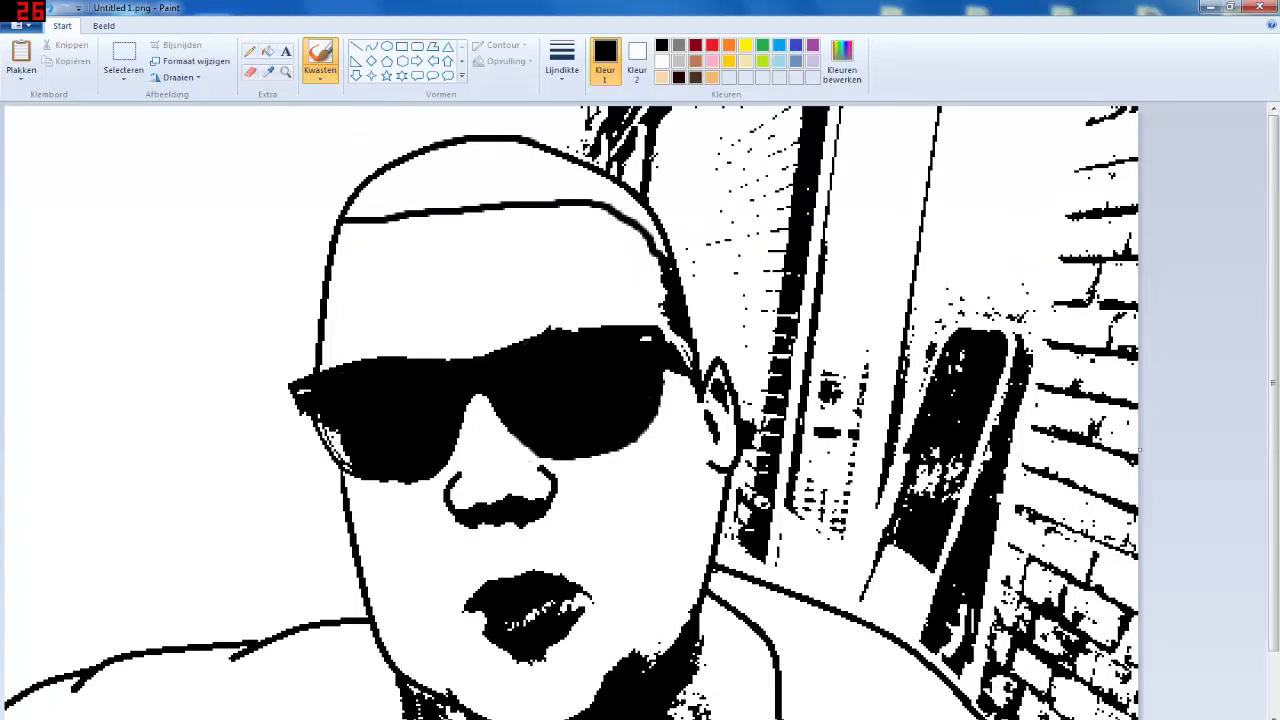
{"action": "mouse_move", "coordinate": [428, 483]}
{"action": "left_mouse_down"}
{"action": "mouse_move", "coordinate": [356, 484]}
{"action": "mouse_move", "coordinate": [373, 484]}
{"action": "left_mouse_up"}
{"action": "scroll", "coordinate": [430, 512], "scroll_direction": "down", "scroll_amount": 1}
{"action": "scroll", "coordinate": [430, 512], "scroll_direction": "up", "scroll_amount": 1}
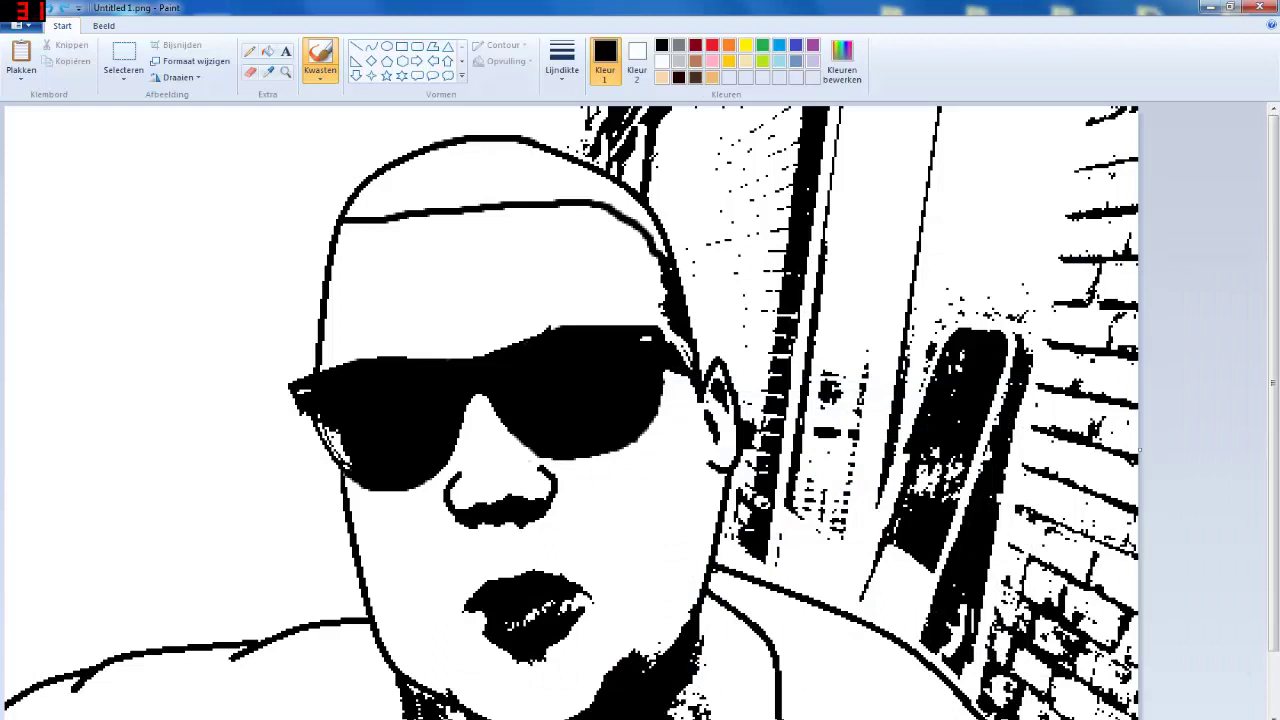
Draw a black curve just above the upper frame edge of the right sunglasses lens
{"action": "left_click", "coordinate": [371, 46]}
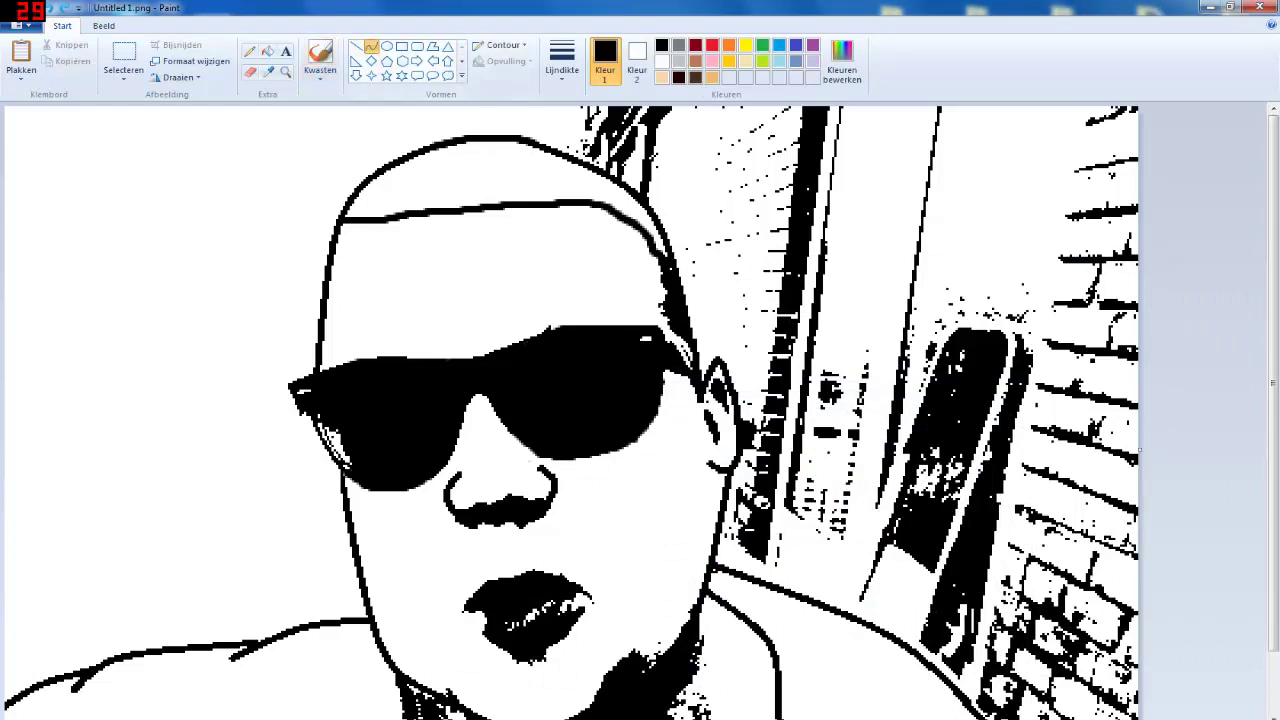
{"action": "mouse_move", "coordinate": [538, 334]}
{"action": "left_mouse_down"}
{"action": "mouse_move", "coordinate": [604, 318]}
{"action": "mouse_move", "coordinate": [560, 313]}
{"action": "mouse_move", "coordinate": [567, 324]}
{"action": "left_mouse_up"}
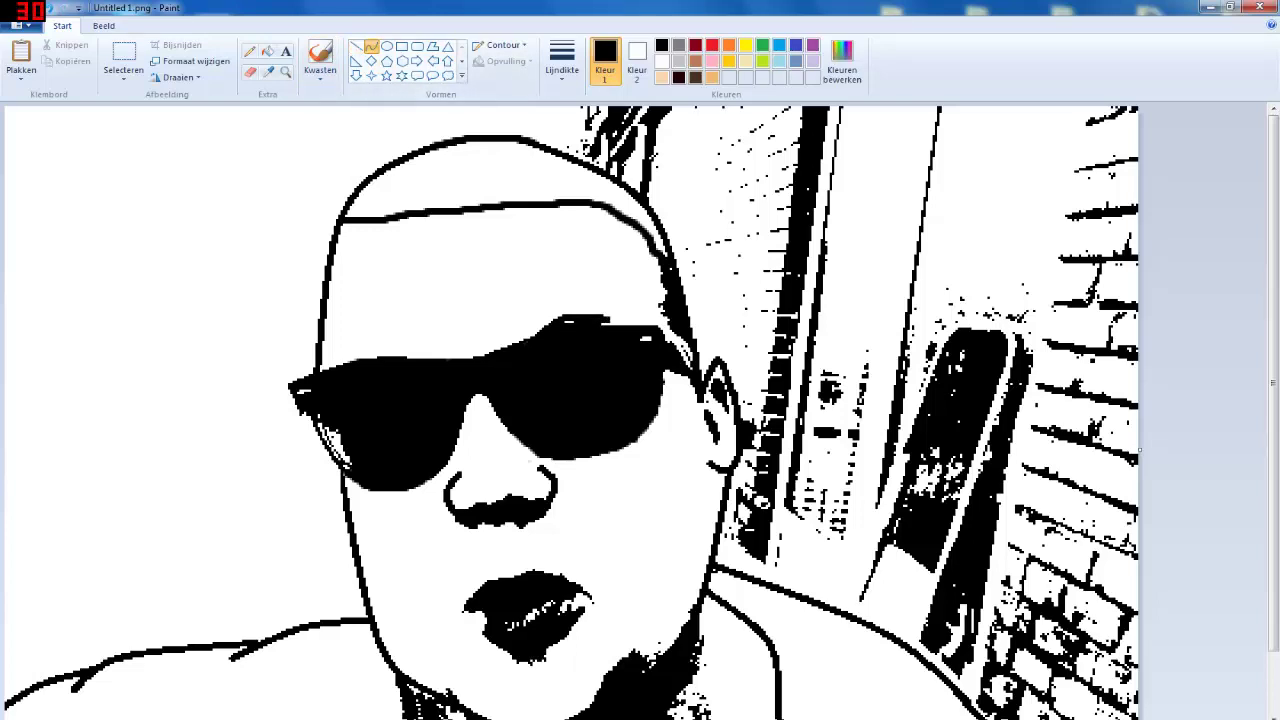
{"action": "scroll", "coordinate": [640, 410], "scroll_direction": "down", "scroll_amount": 1}
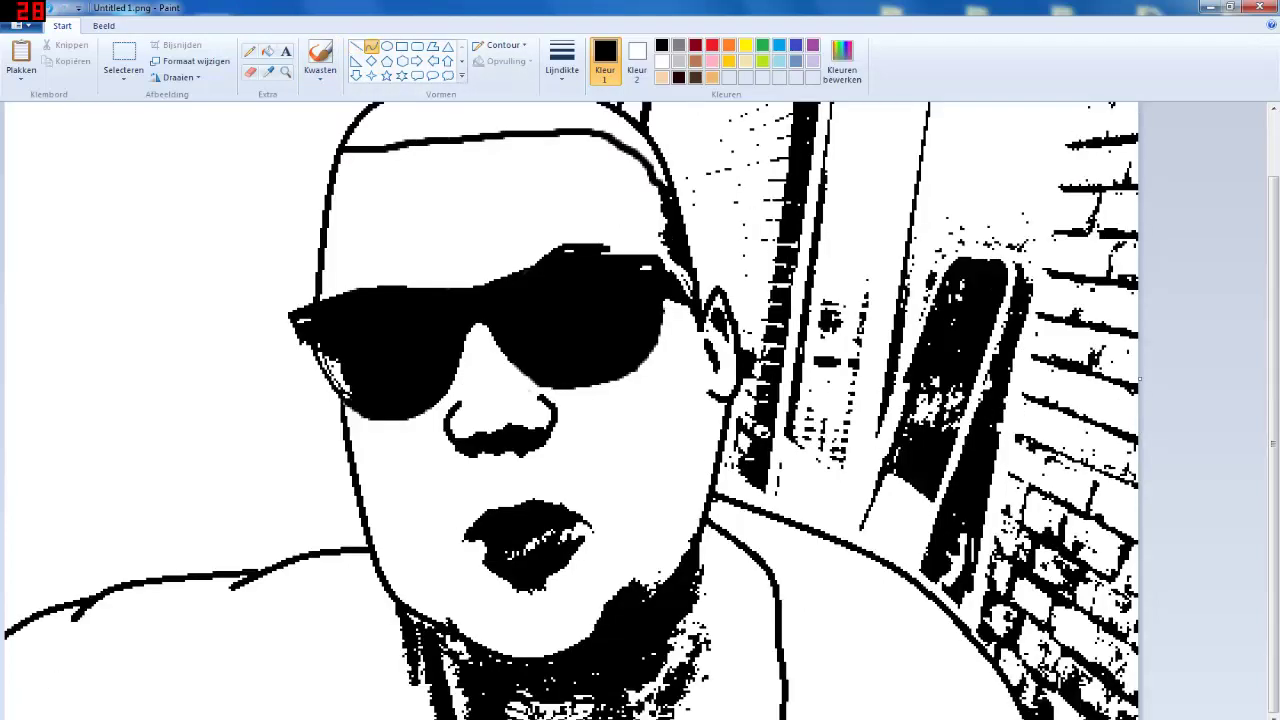
{"action": "key", "text": "alt+Tab"}
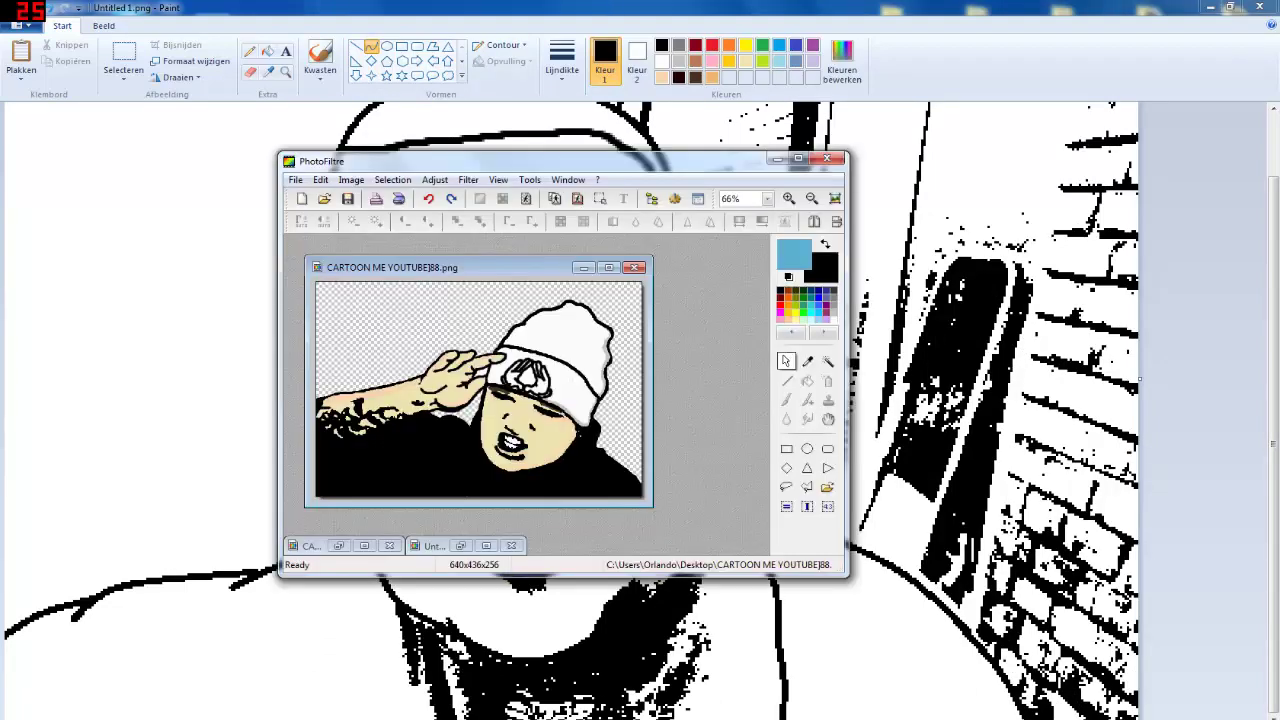
{"action": "key", "text": "alt+Tab"}
{"action": "key", "text": "alt+Tab"}
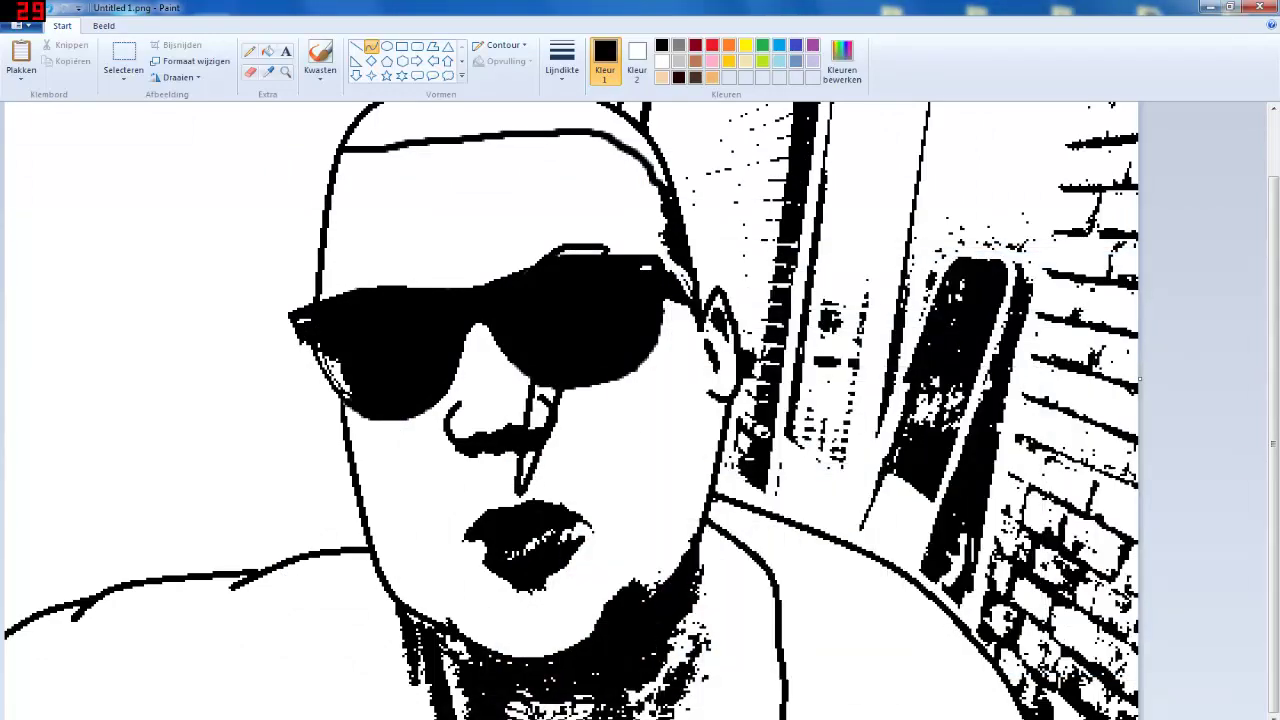
Undo the stray curve over the nose and redraw the lower curve of the raised edge on the sunglasses frame
{"action": "key", "text": "ctrl+z"}
{"action": "key", "text": "ctrl+z"}
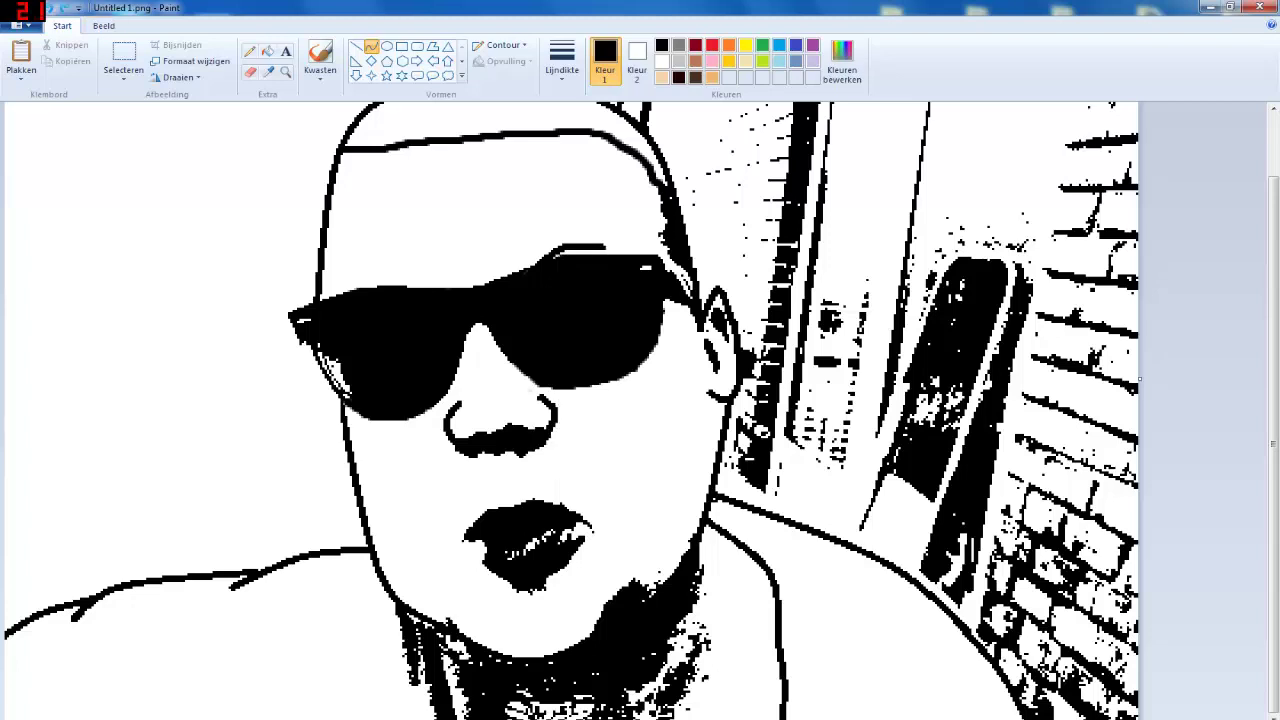
{"action": "left_click_drag", "start_coordinate": [604, 249], "coordinate": [554, 258]}
{"action": "key", "text": "ctrl+z"}
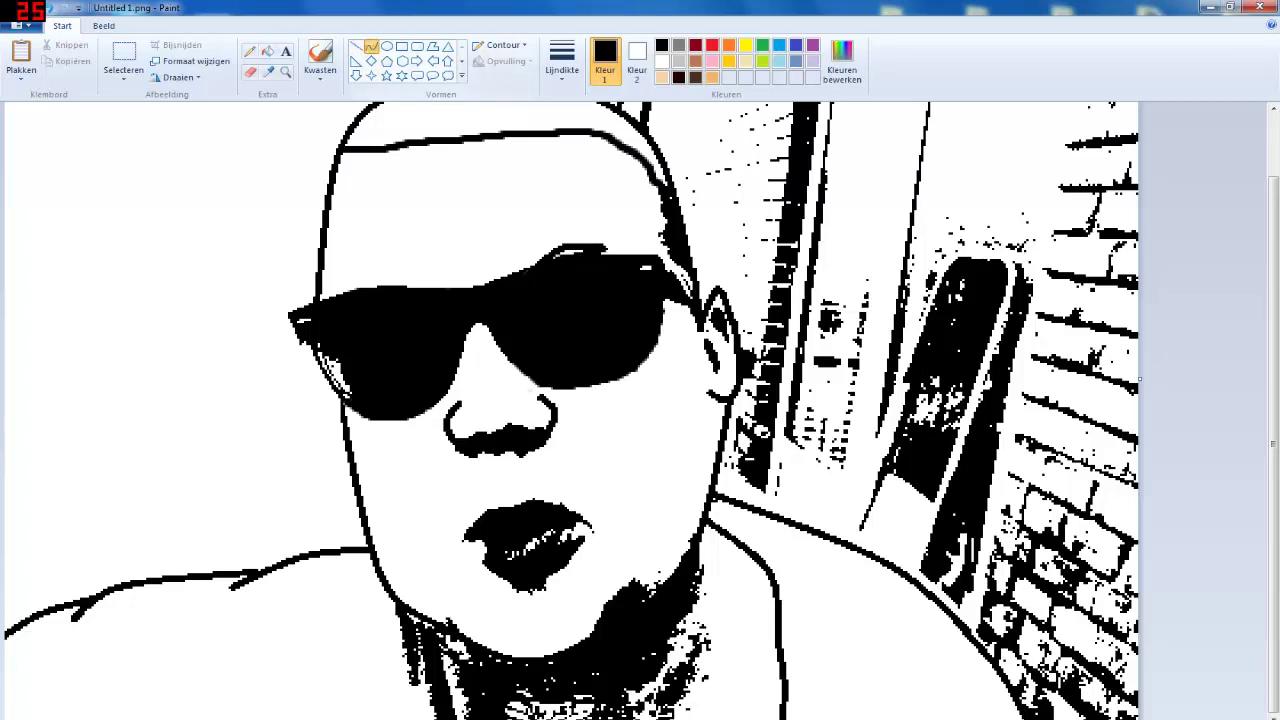
Outline the left half of the upper lip with a black curve
{"action": "mouse_move", "coordinate": [461, 543]}
{"action": "left_mouse_down"}
{"action": "mouse_move", "coordinate": [487, 509]}
{"action": "mouse_move", "coordinate": [466, 517]}
{"action": "left_mouse_up"}
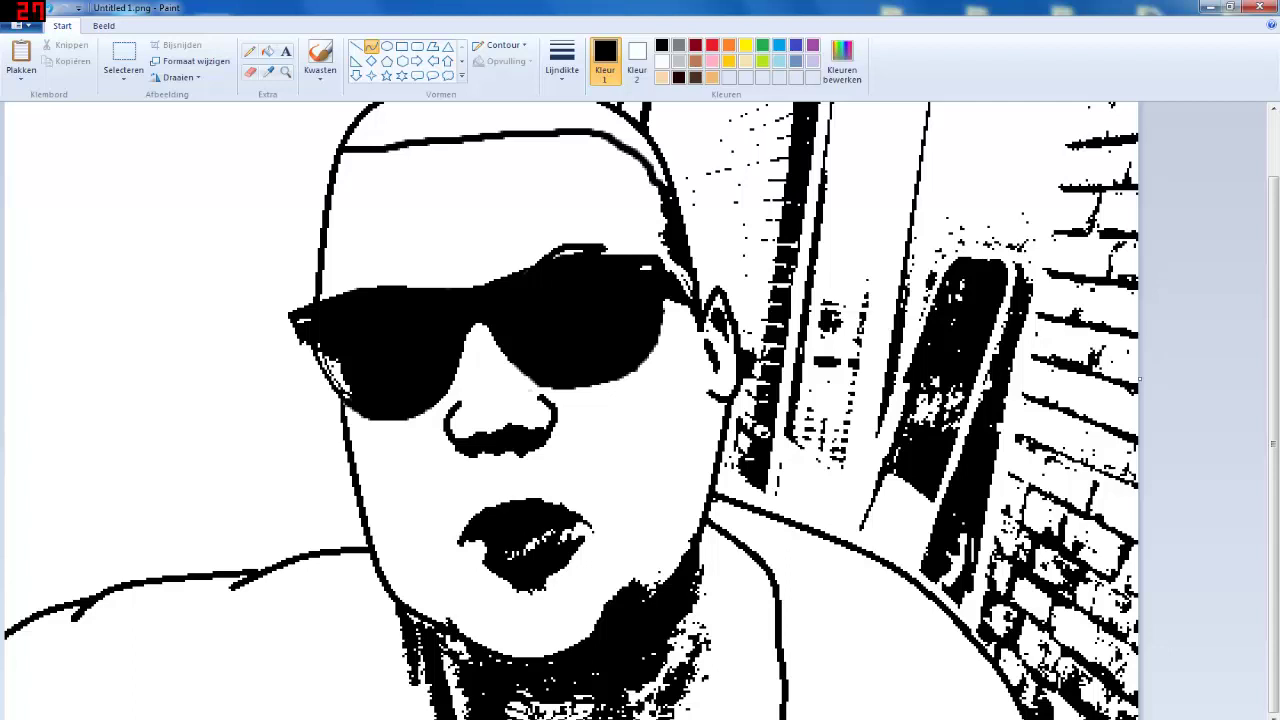
{"action": "left_click", "coordinate": [356, 47]}
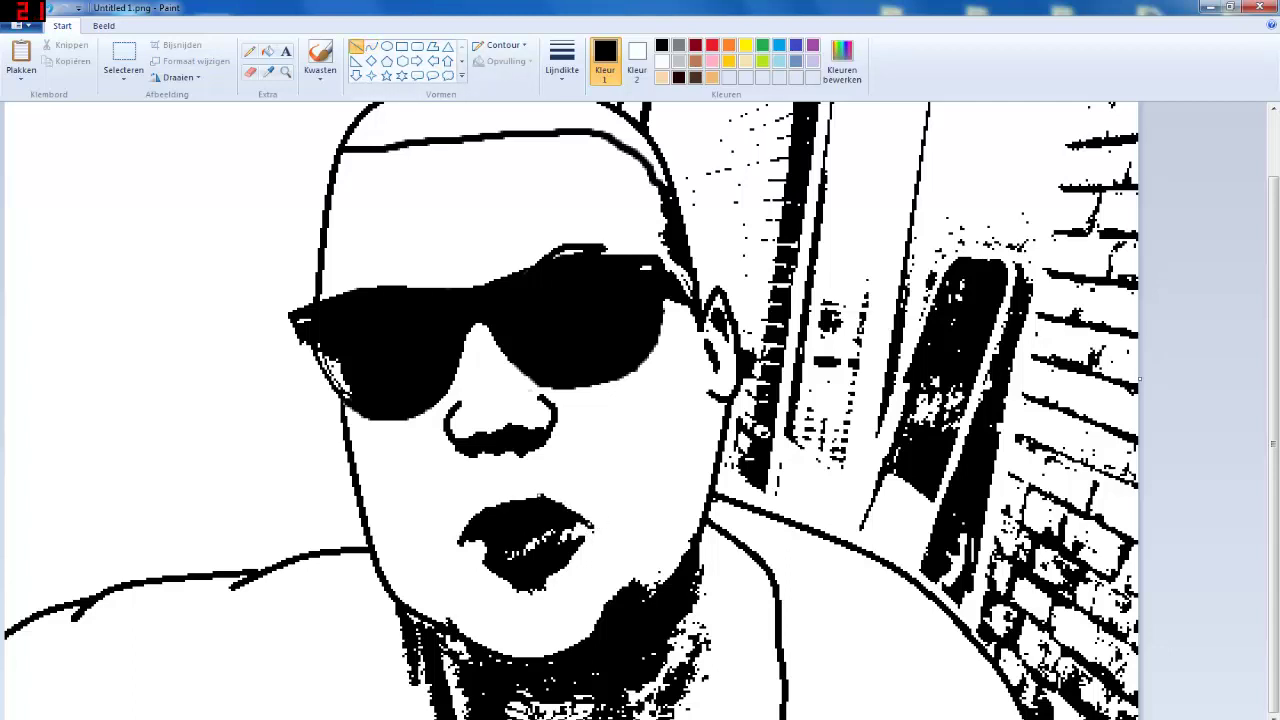
{"action": "left_click_drag", "start_coordinate": [566, 473], "coordinate": [621, 505]}
{"action": "key", "text": "ctrl+z"}
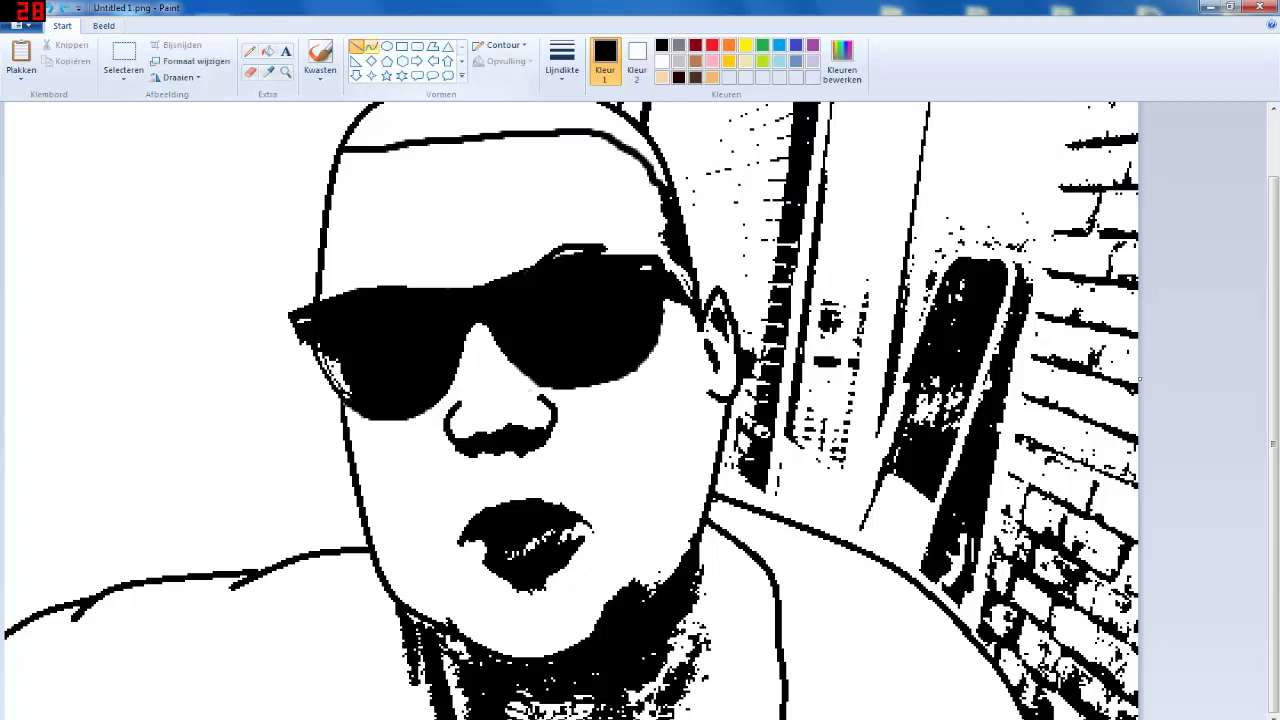
Outline the right half of the upper lip and the lower lip with black curves, undoing the misplaced curve
{"action": "left_click", "coordinate": [372, 47]}
{"action": "mouse_move", "coordinate": [542, 498]}
{"action": "left_mouse_down"}
{"action": "mouse_move", "coordinate": [600, 532]}
{"action": "mouse_move", "coordinate": [581, 505]}
{"action": "left_mouse_up"}
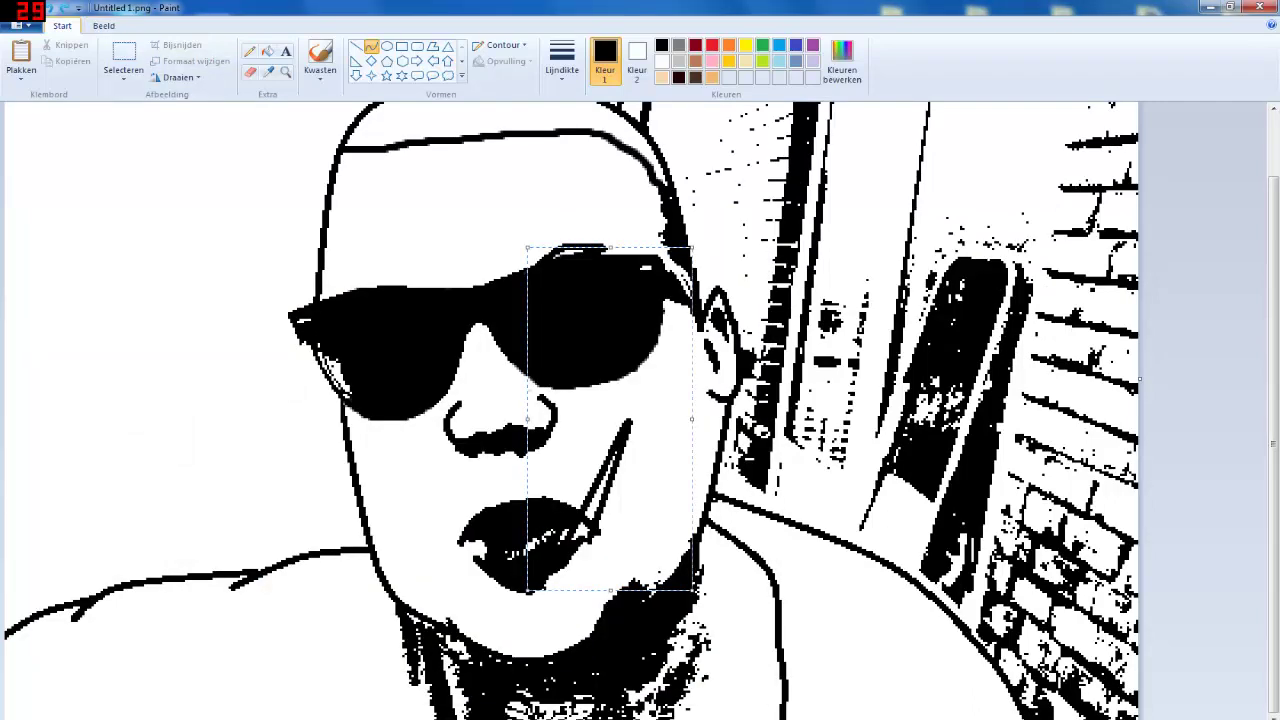
{"action": "left_click", "coordinate": [371, 47]}
{"action": "key", "text": "ctrl+z"}
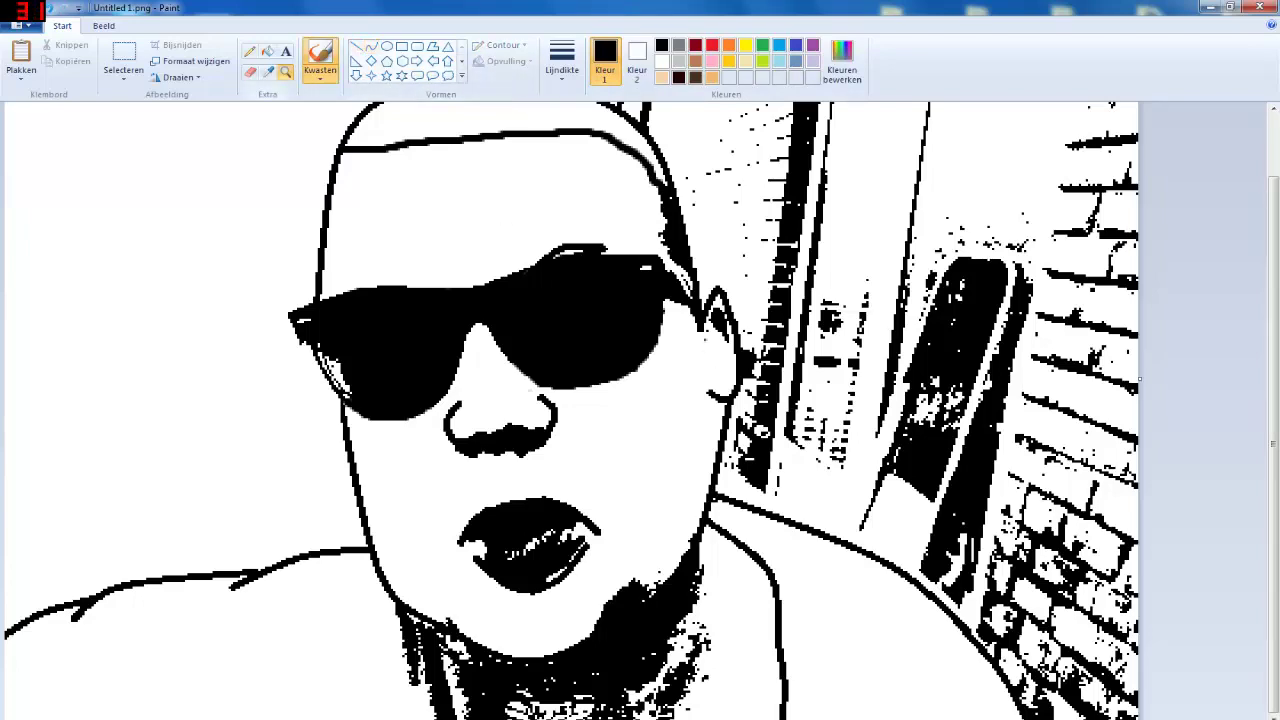
Paint over the dark shading inside the ear with white using the brush
{"action": "left_click", "coordinate": [286, 72]}
{"action": "left_click", "coordinate": [740, 365]}
{"action": "left_click", "coordinate": [755, 375]}
{"action": "left_click", "coordinate": [755, 375]}
{"action": "left_click", "coordinate": [606, 371]}
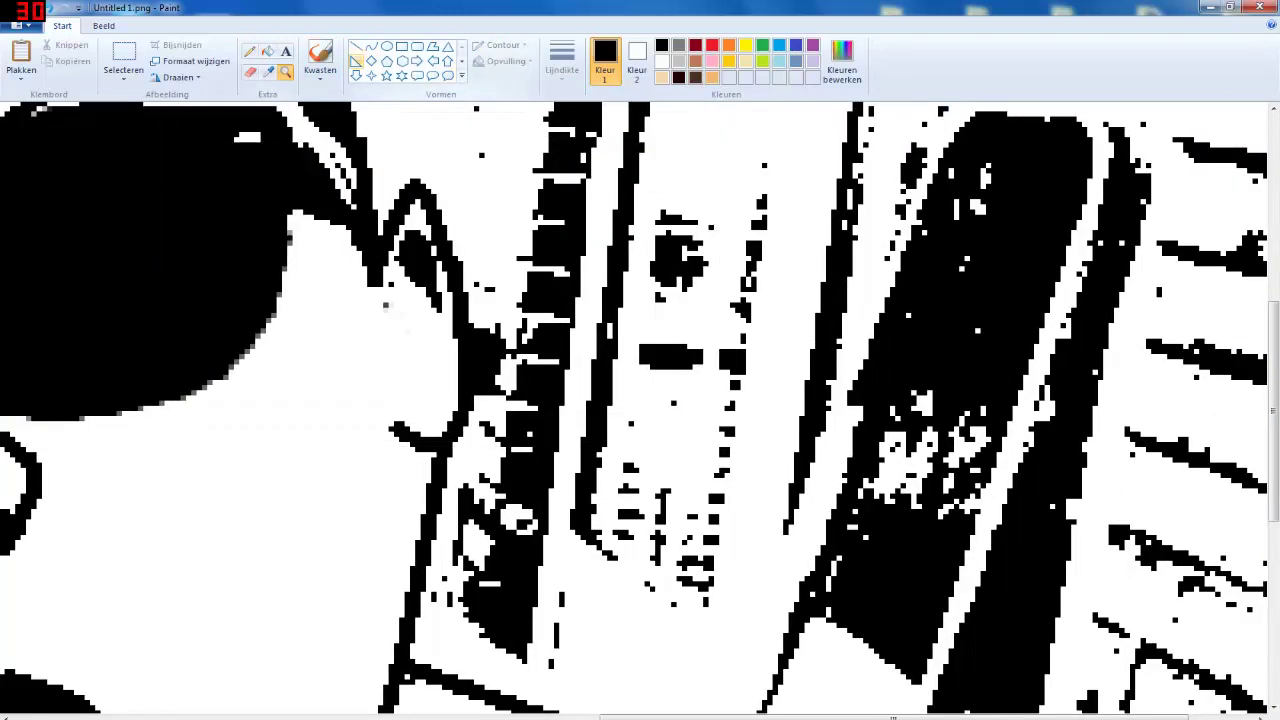
{"action": "left_click", "coordinate": [320, 58]}
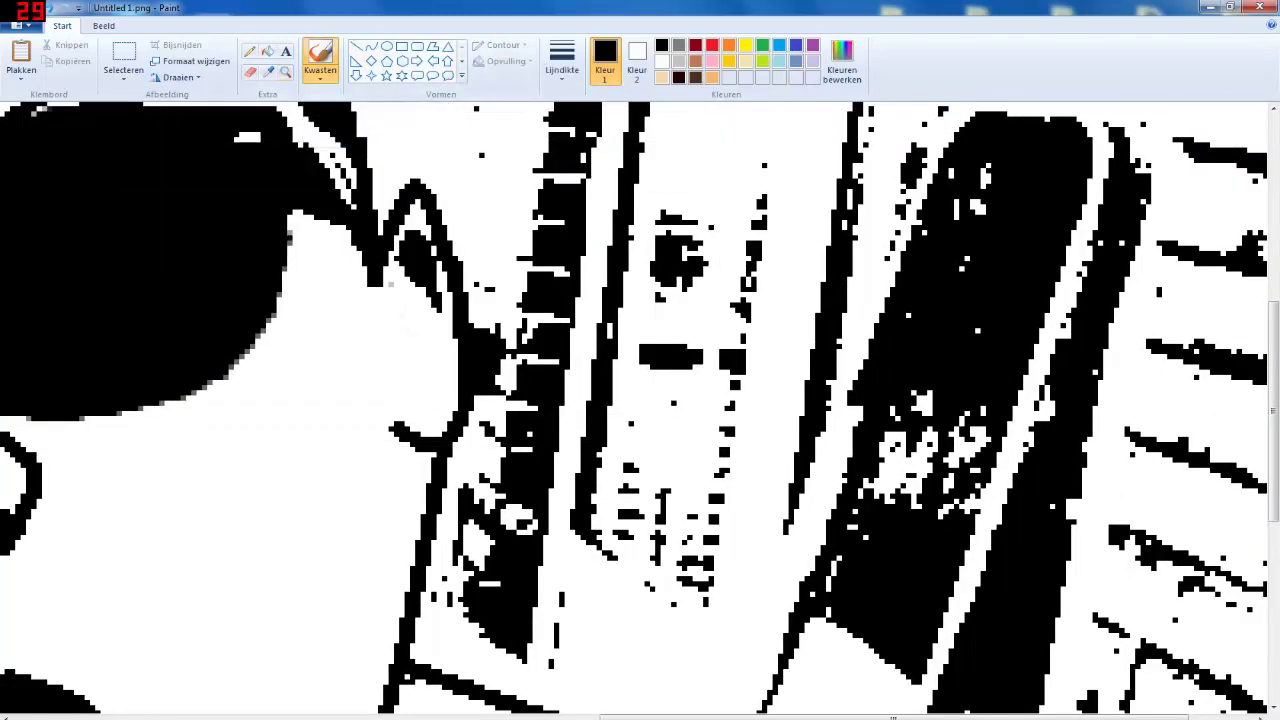
{"action": "mouse_move", "coordinate": [416, 278]}
{"action": "left_mouse_down"}
{"action": "mouse_move", "coordinate": [413, 234]}
{"action": "mouse_move", "coordinate": [436, 310]}
{"action": "left_mouse_up"}
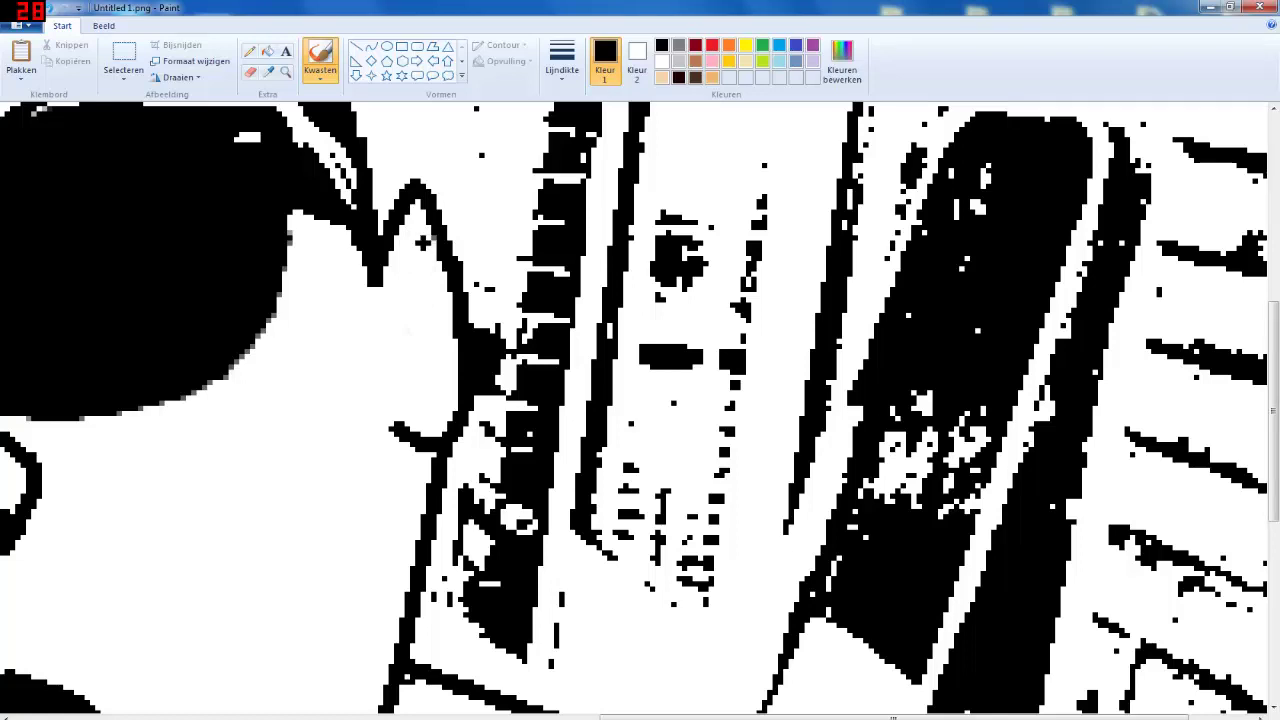
Draw the inner ear as a narrow almond shape made of two opposing black curves
{"action": "left_click", "coordinate": [371, 46]}
{"action": "key", "text": "ctrl+z"}
{"action": "left_click_drag", "start_coordinate": [412, 294], "coordinate": [420, 403]}
{"action": "left_click_drag", "start_coordinate": [440, 320], "coordinate": [397, 312]}
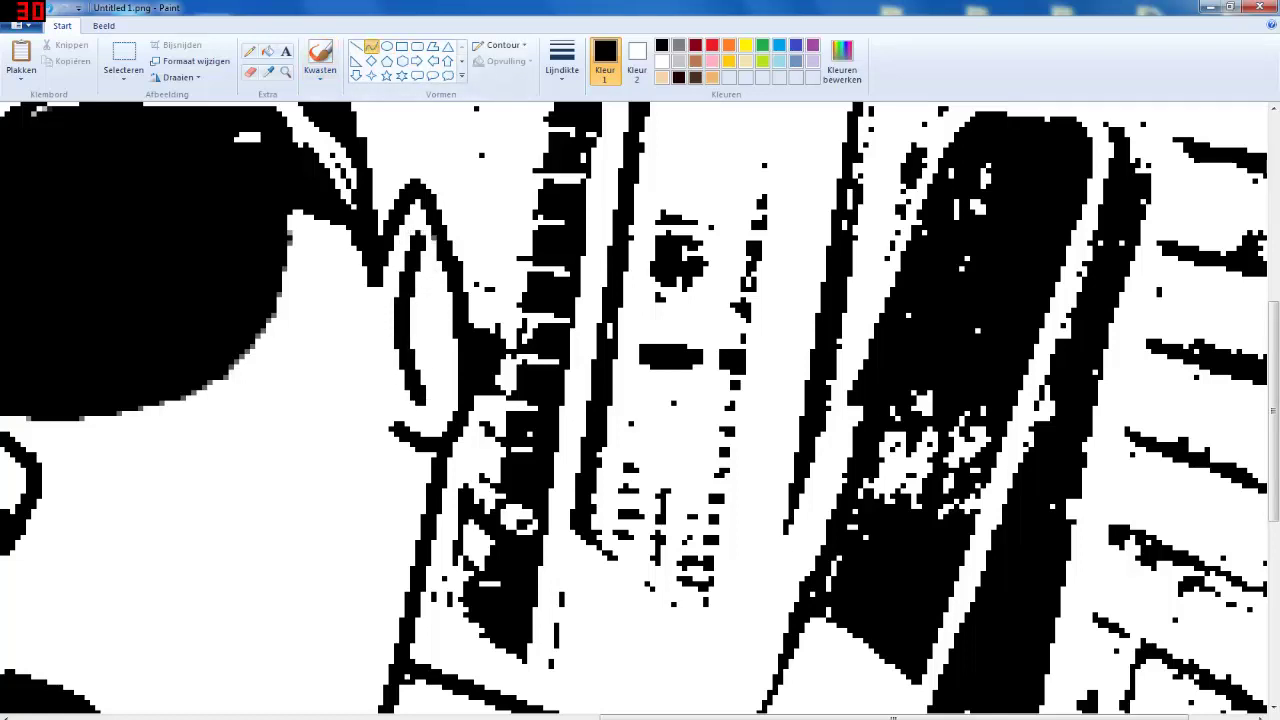
{"action": "left_click", "coordinate": [356, 46]}
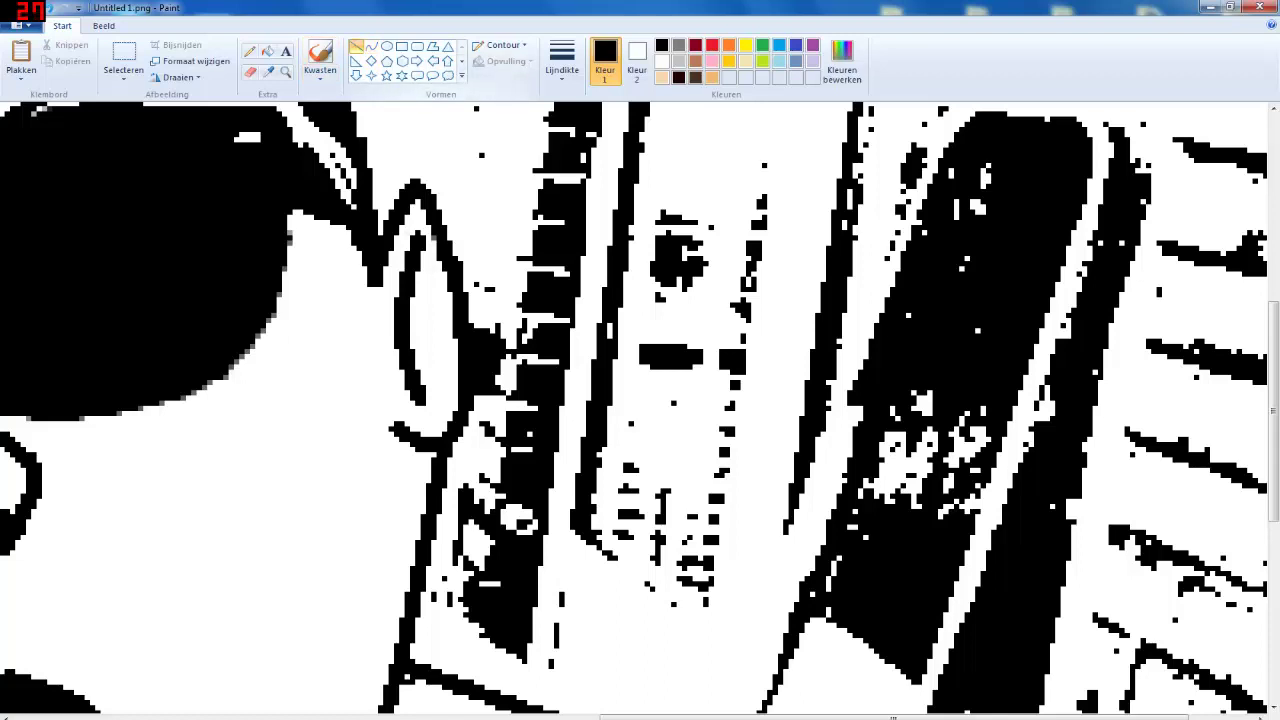
{"action": "left_click", "coordinate": [371, 46]}
{"action": "left_click_drag", "start_coordinate": [419, 240], "coordinate": [435, 355]}
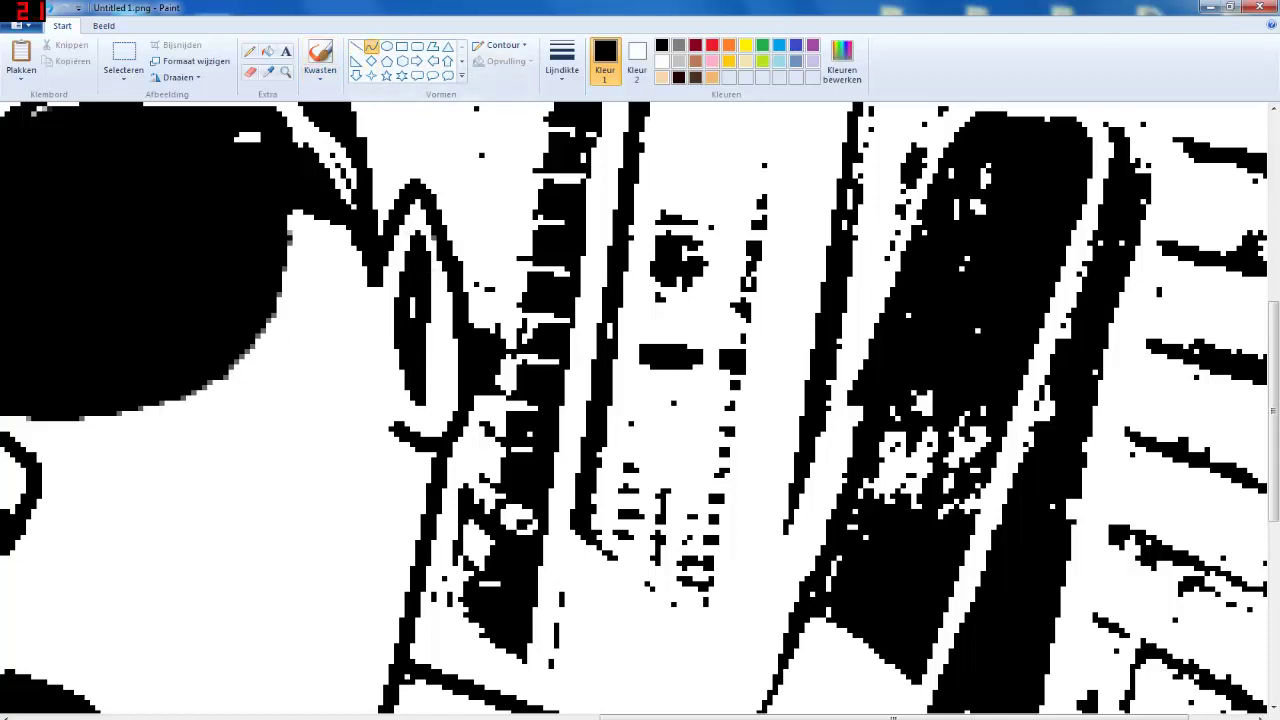
{"action": "left_click_drag", "start_coordinate": [428, 316], "coordinate": [452, 328]}
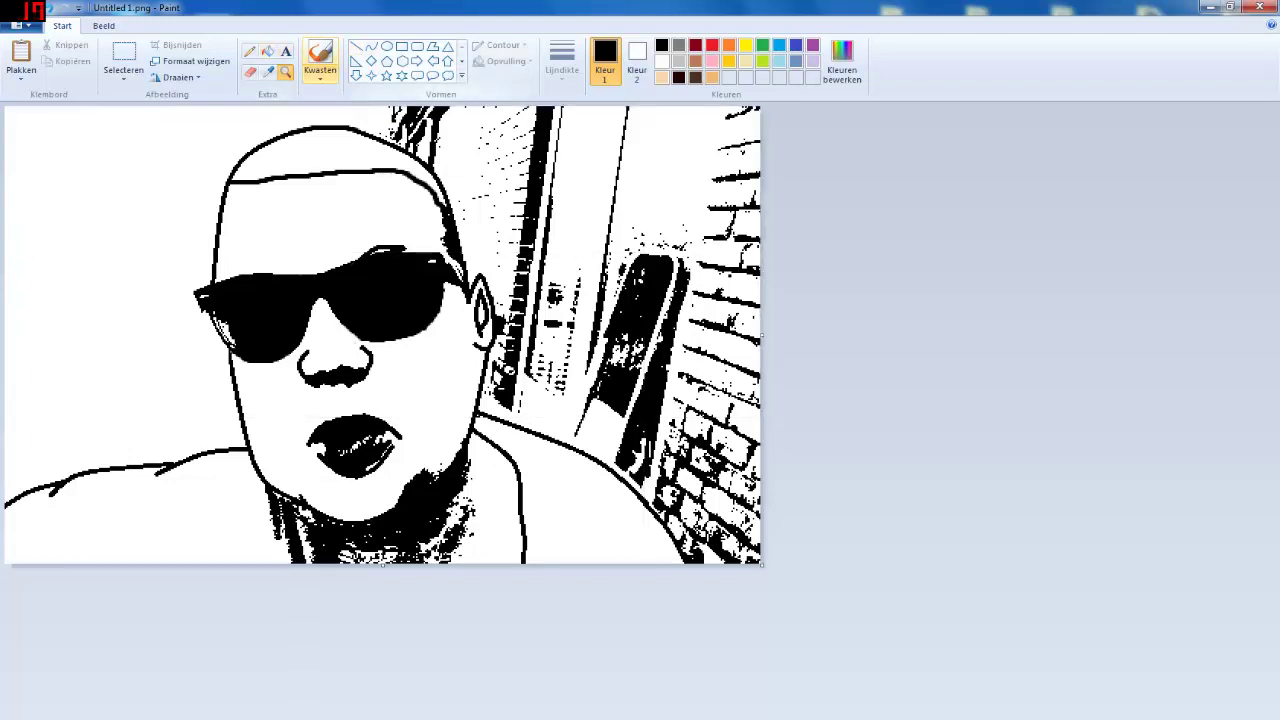
Erase the black neck shading together with the rough chin line below the mouth
{"action": "left_click", "coordinate": [250, 72]}
{"action": "mouse_move", "coordinate": [288, 552]}
{"action": "left_mouse_down"}
{"action": "mouse_move", "coordinate": [261, 493]}
{"action": "mouse_move", "coordinate": [309, 523]}
{"action": "mouse_move", "coordinate": [306, 560]}
{"action": "mouse_move", "coordinate": [283, 532]}
{"action": "mouse_move", "coordinate": [344, 550]}
{"action": "mouse_move", "coordinate": [293, 525]}
{"action": "mouse_move", "coordinate": [405, 560]}
{"action": "mouse_move", "coordinate": [447, 528]}
{"action": "mouse_move", "coordinate": [459, 534]}
{"action": "mouse_move", "coordinate": [477, 457]}
{"action": "mouse_move", "coordinate": [434, 497]}
{"action": "mouse_move", "coordinate": [411, 510]}
{"action": "mouse_move", "coordinate": [405, 500]}
{"action": "mouse_move", "coordinate": [440, 471]}
{"action": "mouse_move", "coordinate": [428, 468]}
{"action": "mouse_move", "coordinate": [458, 444]}
{"action": "left_mouse_up"}
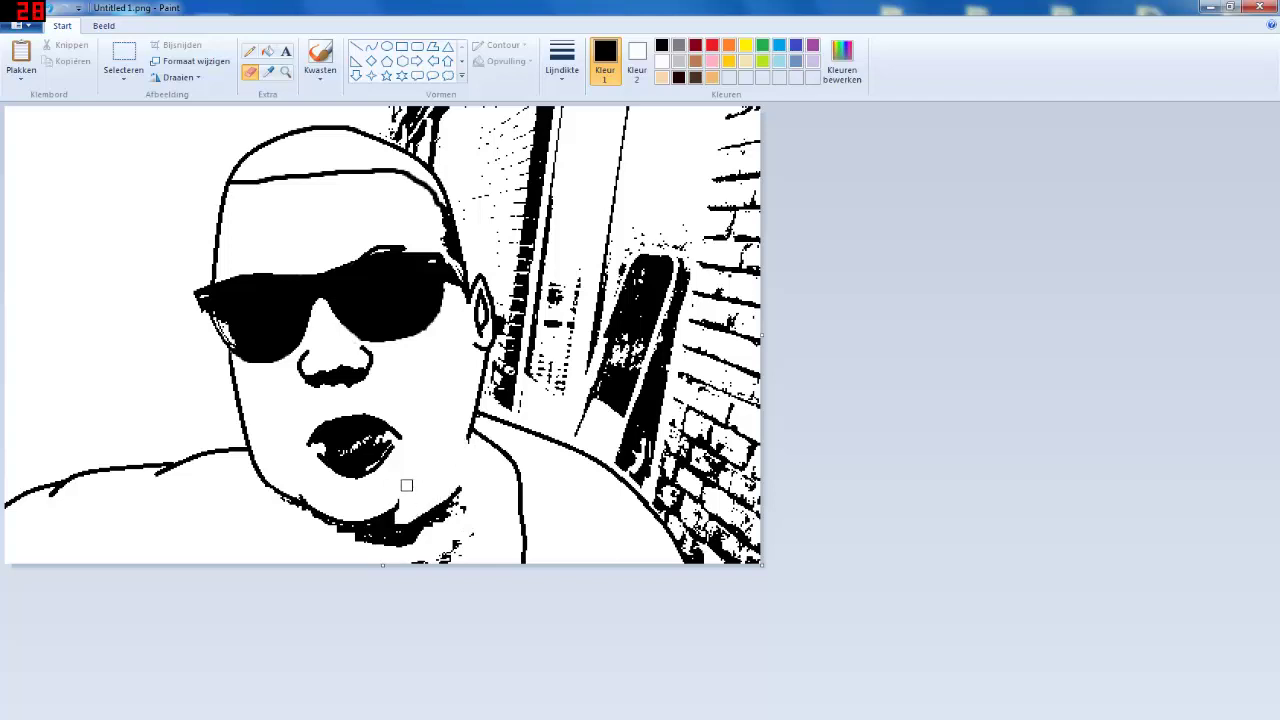
{"action": "mouse_move", "coordinate": [406, 485]}
{"action": "left_mouse_down"}
{"action": "mouse_move", "coordinate": [400, 515]}
{"action": "mouse_move", "coordinate": [326, 528]}
{"action": "mouse_move", "coordinate": [380, 527]}
{"action": "mouse_move", "coordinate": [406, 511]}
{"action": "mouse_move", "coordinate": [366, 526]}
{"action": "mouse_move", "coordinate": [290, 496]}
{"action": "mouse_move", "coordinate": [430, 520]}
{"action": "mouse_move", "coordinate": [455, 495]}
{"action": "mouse_move", "coordinate": [461, 536]}
{"action": "mouse_move", "coordinate": [406, 562]}
{"action": "left_mouse_up"}
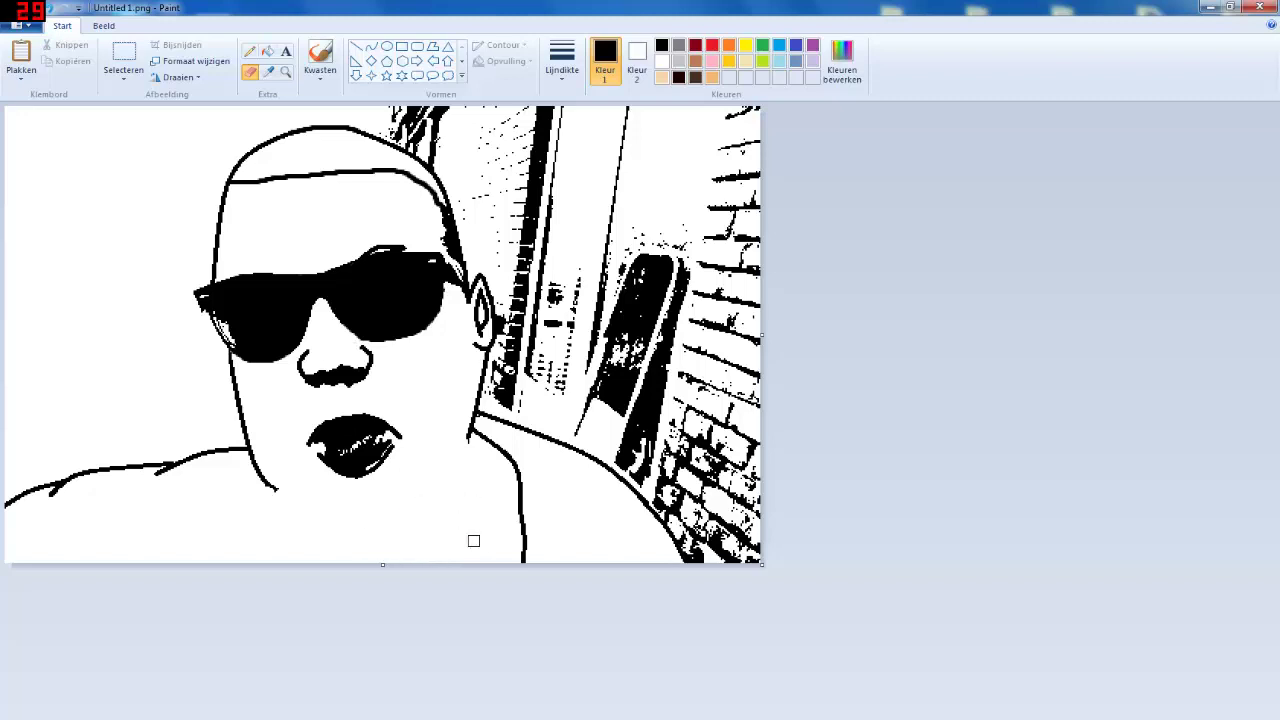
Redraw the jawline on both sides and join it under the chin with smooth black curves
{"action": "left_click", "coordinate": [371, 46]}
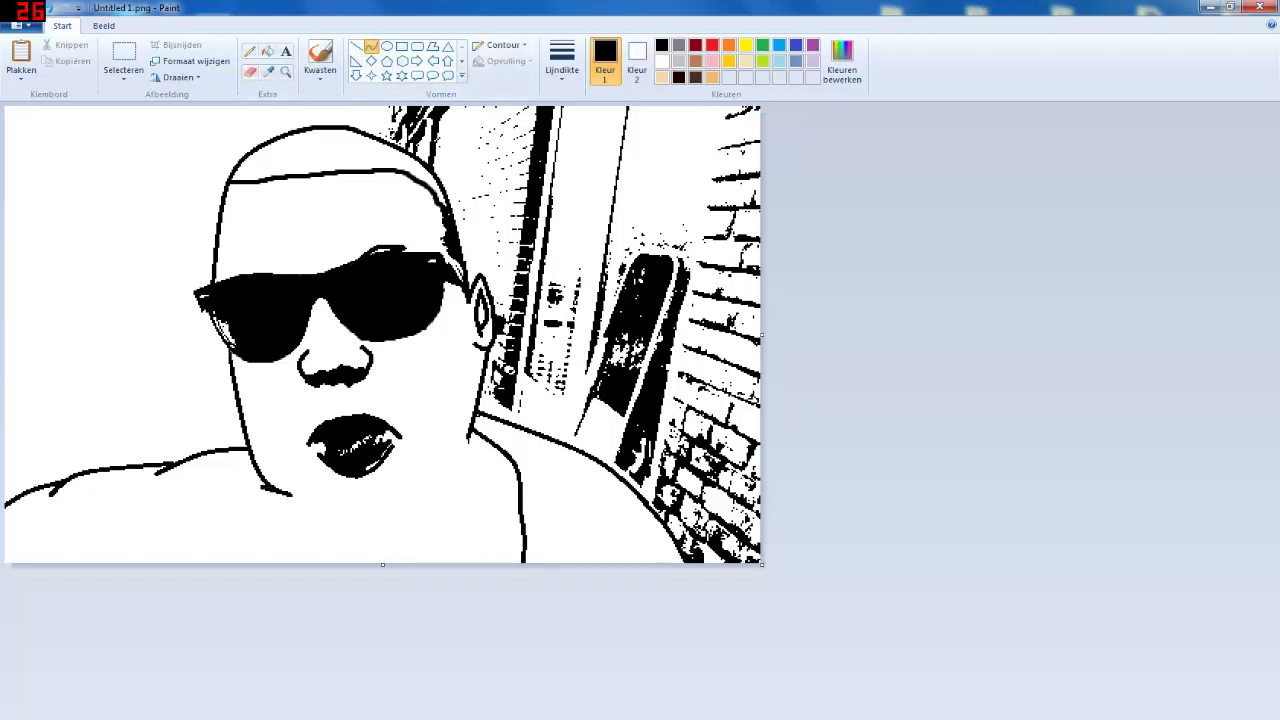
{"action": "left_click", "coordinate": [49, 8]}
{"action": "left_click_drag", "start_coordinate": [265, 482], "coordinate": [284, 508]}
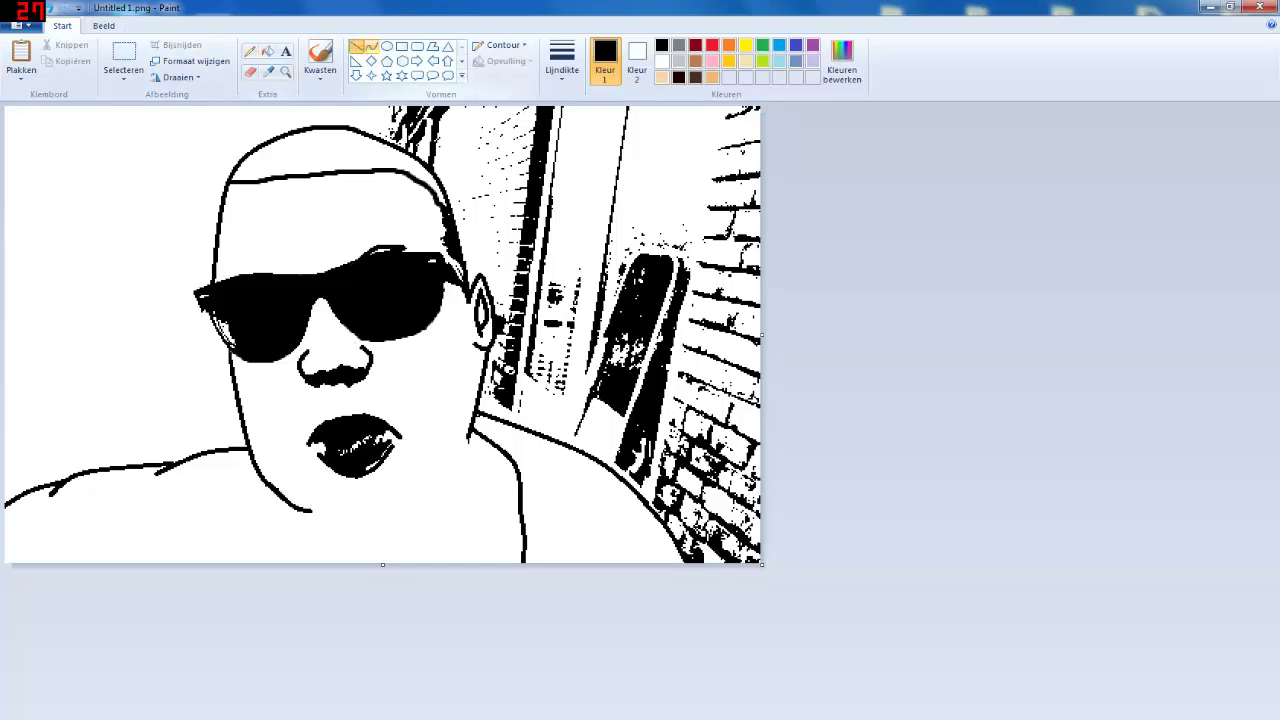
{"action": "mouse_move", "coordinate": [473, 433]}
{"action": "left_mouse_down"}
{"action": "mouse_move", "coordinate": [416, 506]}
{"action": "mouse_move", "coordinate": [450, 488]}
{"action": "left_mouse_up"}
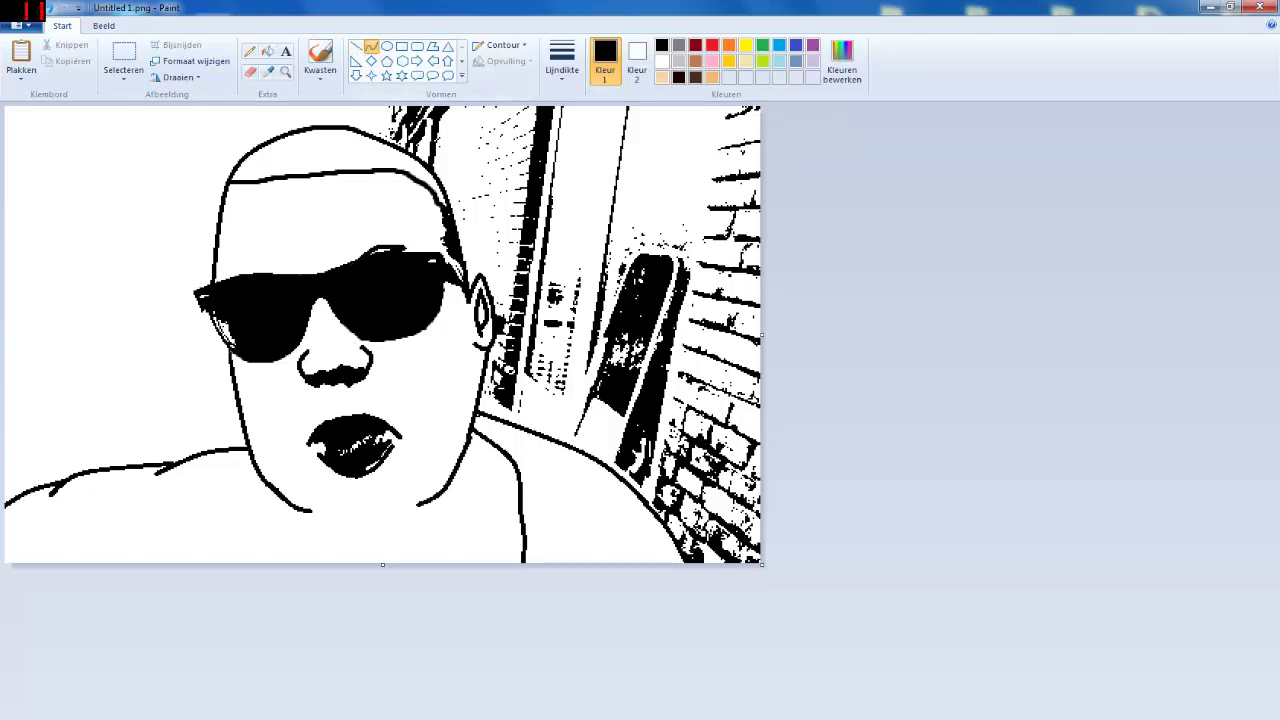
{"action": "mouse_move", "coordinate": [302, 510]}
{"action": "left_mouse_down"}
{"action": "mouse_move", "coordinate": [350, 532]}
{"action": "mouse_move", "coordinate": [422, 503]}
{"action": "mouse_move", "coordinate": [363, 521]}
{"action": "mouse_move", "coordinate": [366, 535]}
{"action": "left_mouse_up"}
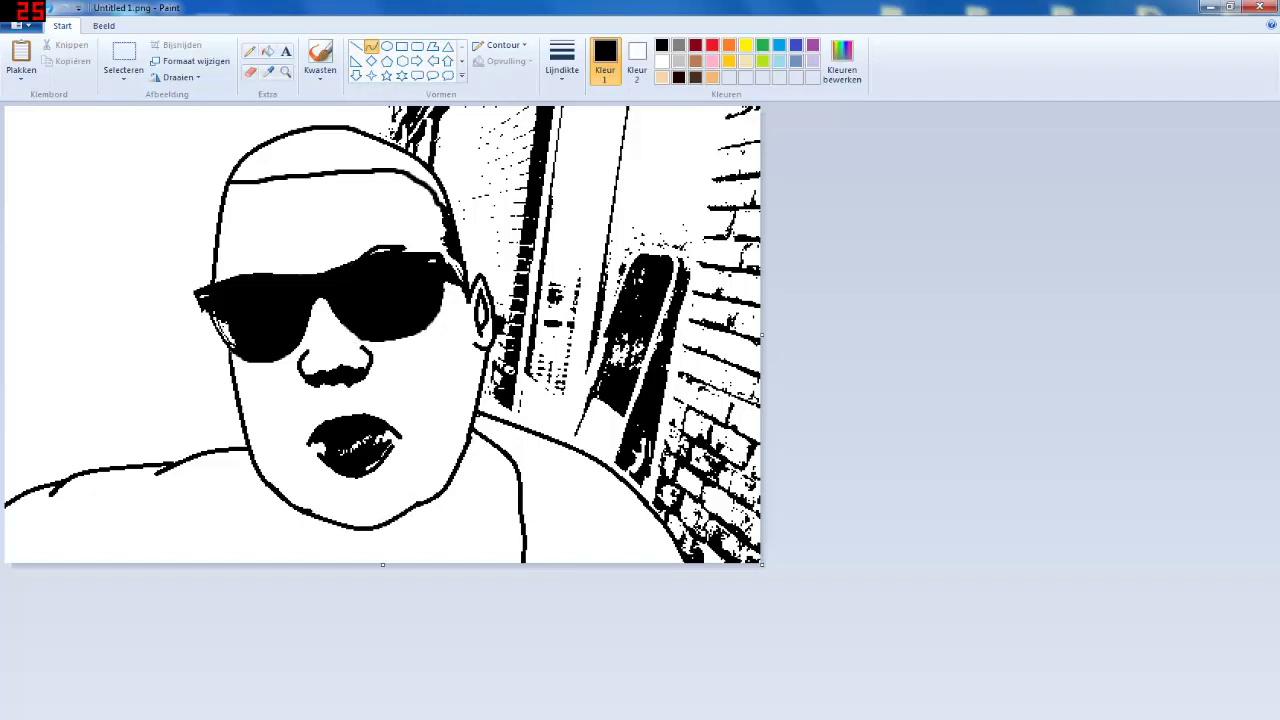
Draw a black curve for the neckline from where the left shoulder meets the jaw down to the image's lower edge
{"action": "left_click", "coordinate": [250, 72]}
{"action": "left_click", "coordinate": [371, 46]}
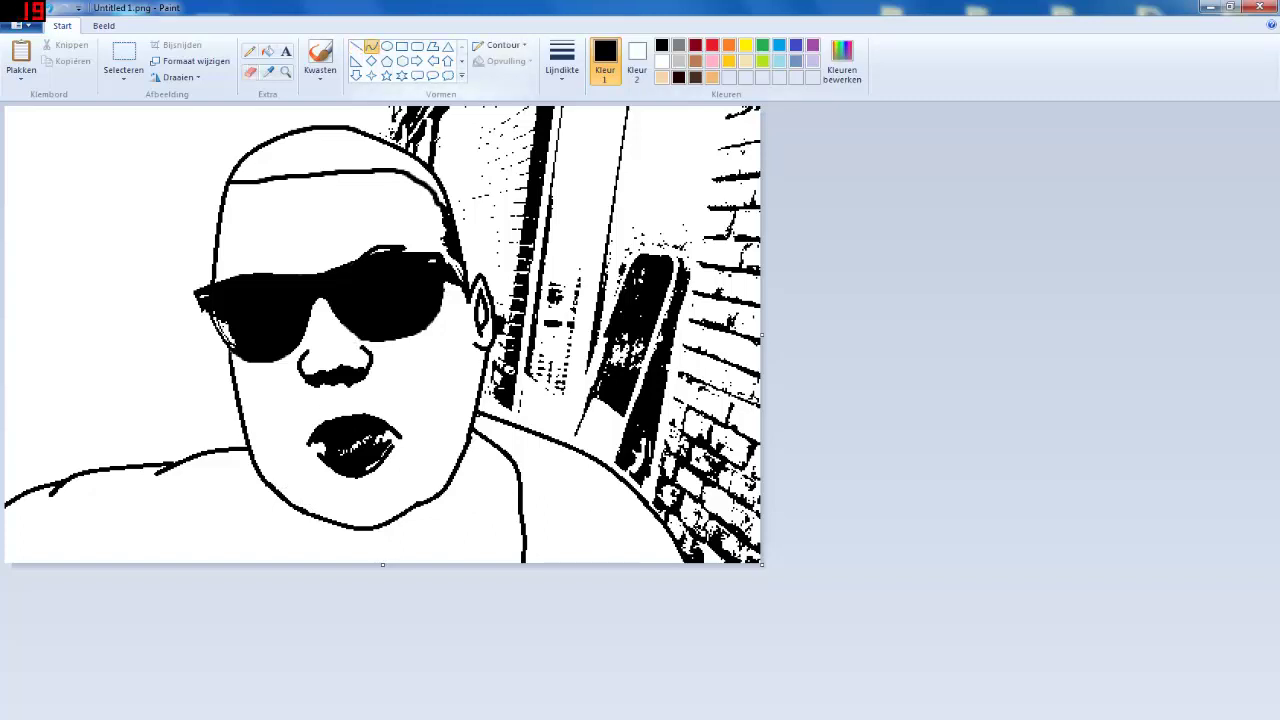
{"action": "left_click_drag", "start_coordinate": [245, 451], "coordinate": [284, 575]}
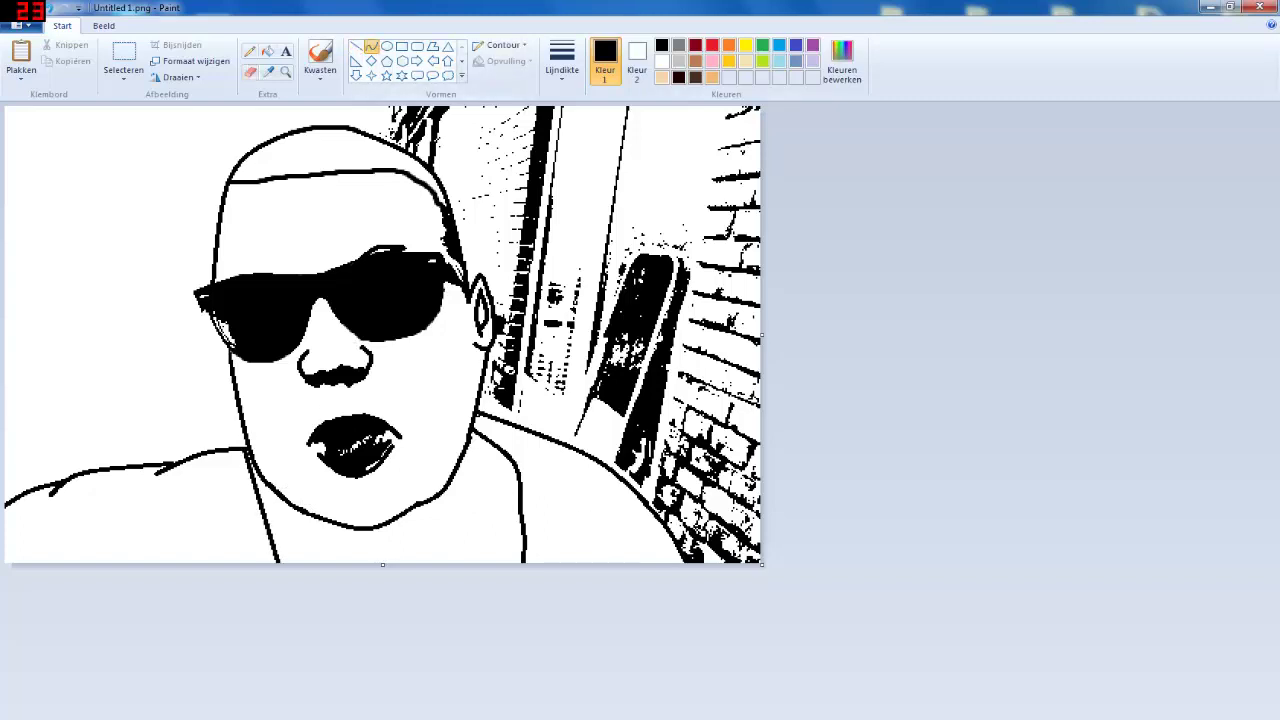
{"action": "left_click_drag", "start_coordinate": [254, 502], "coordinate": [216, 473]}
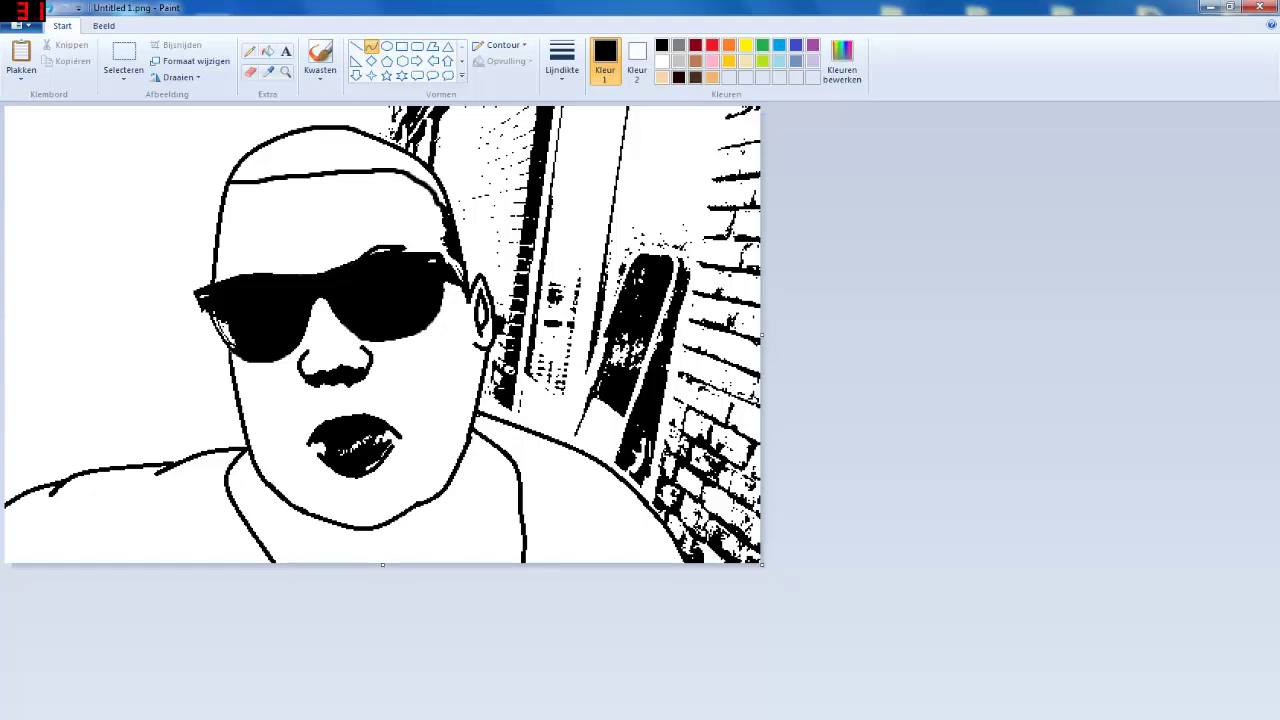
Erase most of the brick wall, the dark slanted object and the door frame lines in the background beside the head
{"action": "left_click", "coordinate": [250, 71]}
{"action": "mouse_move", "coordinate": [738, 226]}
{"action": "left_mouse_down"}
{"action": "mouse_move", "coordinate": [754, 284]}
{"action": "mouse_move", "coordinate": [720, 292]}
{"action": "mouse_move", "coordinate": [727, 334]}
{"action": "mouse_move", "coordinate": [755, 267]}
{"action": "mouse_move", "coordinate": [755, 166]}
{"action": "mouse_move", "coordinate": [737, 134]}
{"action": "mouse_move", "coordinate": [717, 191]}
{"action": "mouse_move", "coordinate": [678, 203]}
{"action": "mouse_move", "coordinate": [707, 342]}
{"action": "mouse_move", "coordinate": [656, 310]}
{"action": "mouse_move", "coordinate": [676, 470]}
{"action": "mouse_move", "coordinate": [638, 471]}
{"action": "mouse_move", "coordinate": [647, 486]}
{"action": "mouse_move", "coordinate": [617, 455]}
{"action": "left_mouse_up"}
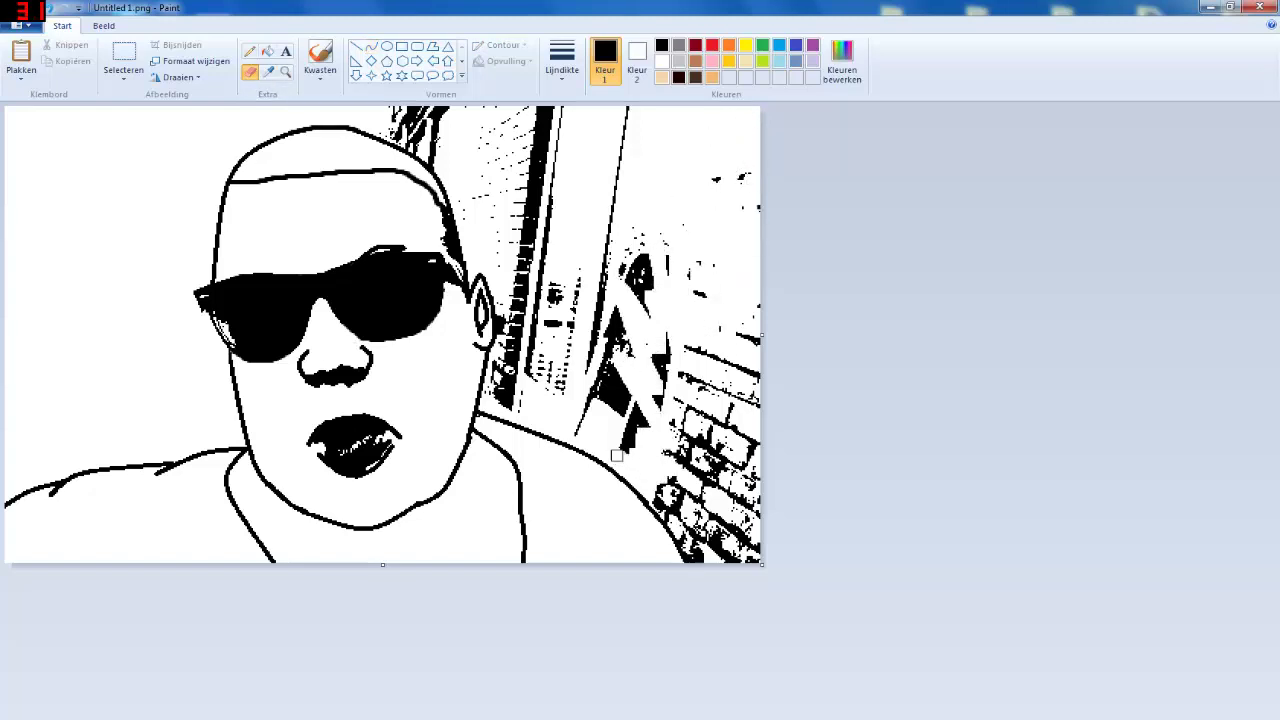
{"action": "mouse_move", "coordinate": [510, 395]}
{"action": "left_mouse_down"}
{"action": "mouse_move", "coordinate": [512, 355]}
{"action": "mouse_move", "coordinate": [496, 388]}
{"action": "mouse_move", "coordinate": [530, 413]}
{"action": "mouse_move", "coordinate": [526, 356]}
{"action": "mouse_move", "coordinate": [566, 280]}
{"action": "left_mouse_up"}
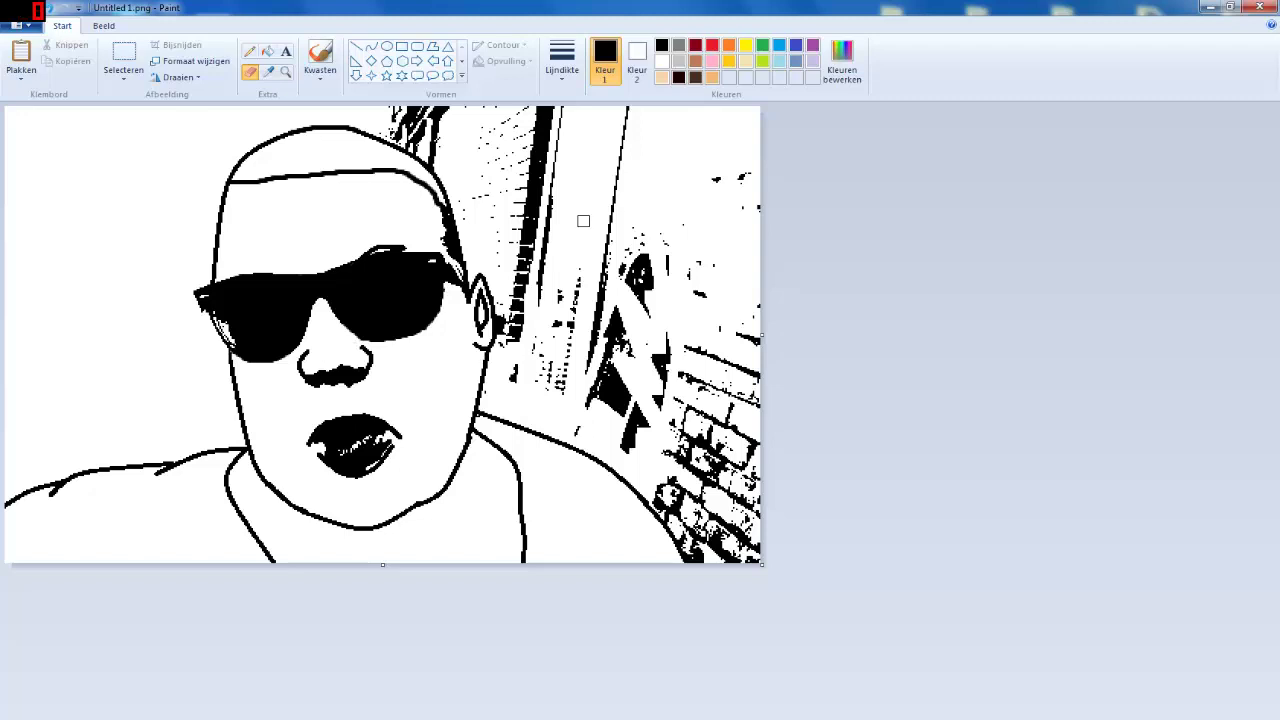
{"action": "mouse_move", "coordinate": [577, 349]}
{"action": "left_mouse_down"}
{"action": "mouse_move", "coordinate": [683, 339]}
{"action": "mouse_move", "coordinate": [748, 360]}
{"action": "mouse_move", "coordinate": [735, 465]}
{"action": "mouse_move", "coordinate": [749, 535]}
{"action": "mouse_move", "coordinate": [711, 560]}
{"action": "mouse_move", "coordinate": [686, 546]}
{"action": "mouse_move", "coordinate": [659, 486]}
{"action": "mouse_move", "coordinate": [673, 452]}
{"action": "mouse_move", "coordinate": [714, 557]}
{"action": "mouse_move", "coordinate": [754, 511]}
{"action": "mouse_move", "coordinate": [607, 272]}
{"action": "mouse_move", "coordinate": [625, 110]}
{"action": "left_mouse_up"}
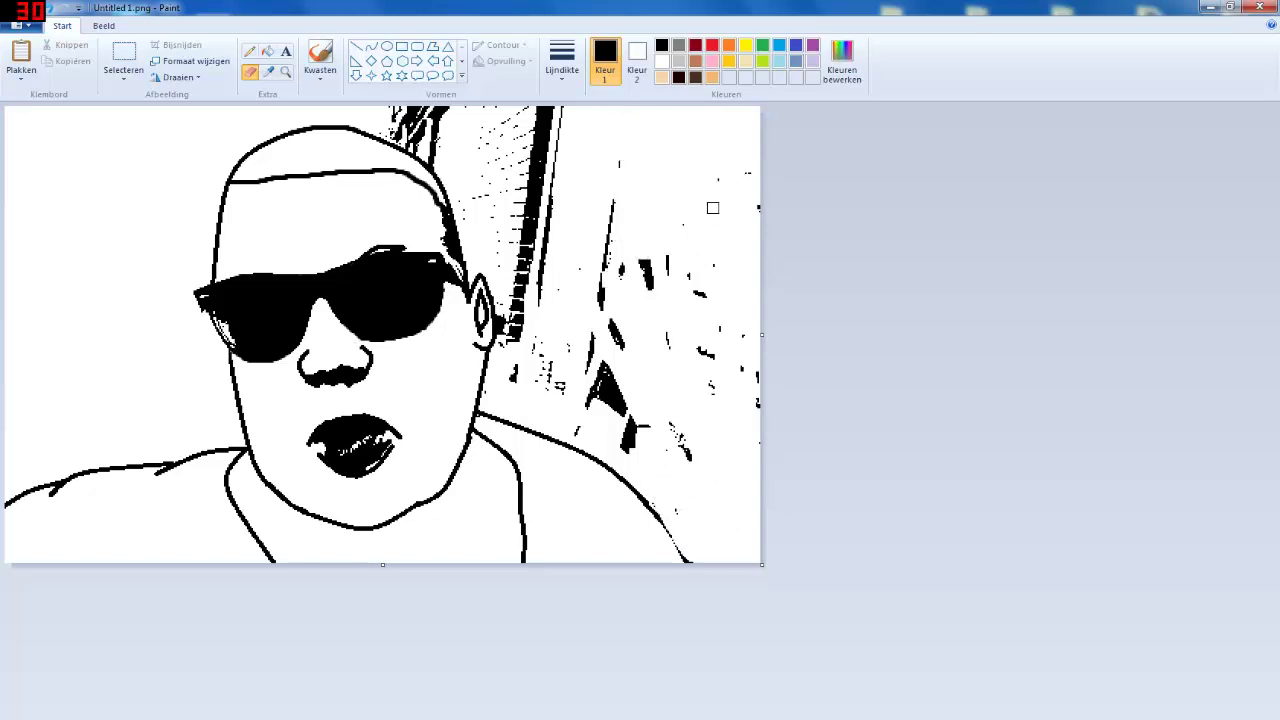
{"action": "mouse_move", "coordinate": [712, 207]}
{"action": "left_mouse_down"}
{"action": "mouse_move", "coordinate": [743, 217]}
{"action": "mouse_move", "coordinate": [751, 182]}
{"action": "mouse_move", "coordinate": [680, 240]}
{"action": "mouse_move", "coordinate": [612, 268]}
{"action": "mouse_move", "coordinate": [670, 324]}
{"action": "mouse_move", "coordinate": [600, 253]}
{"action": "mouse_move", "coordinate": [617, 182]}
{"action": "mouse_move", "coordinate": [623, 328]}
{"action": "mouse_move", "coordinate": [606, 381]}
{"action": "mouse_move", "coordinate": [569, 342]}
{"action": "mouse_move", "coordinate": [609, 296]}
{"action": "mouse_move", "coordinate": [627, 353]}
{"action": "mouse_move", "coordinate": [699, 407]}
{"action": "left_mouse_up"}
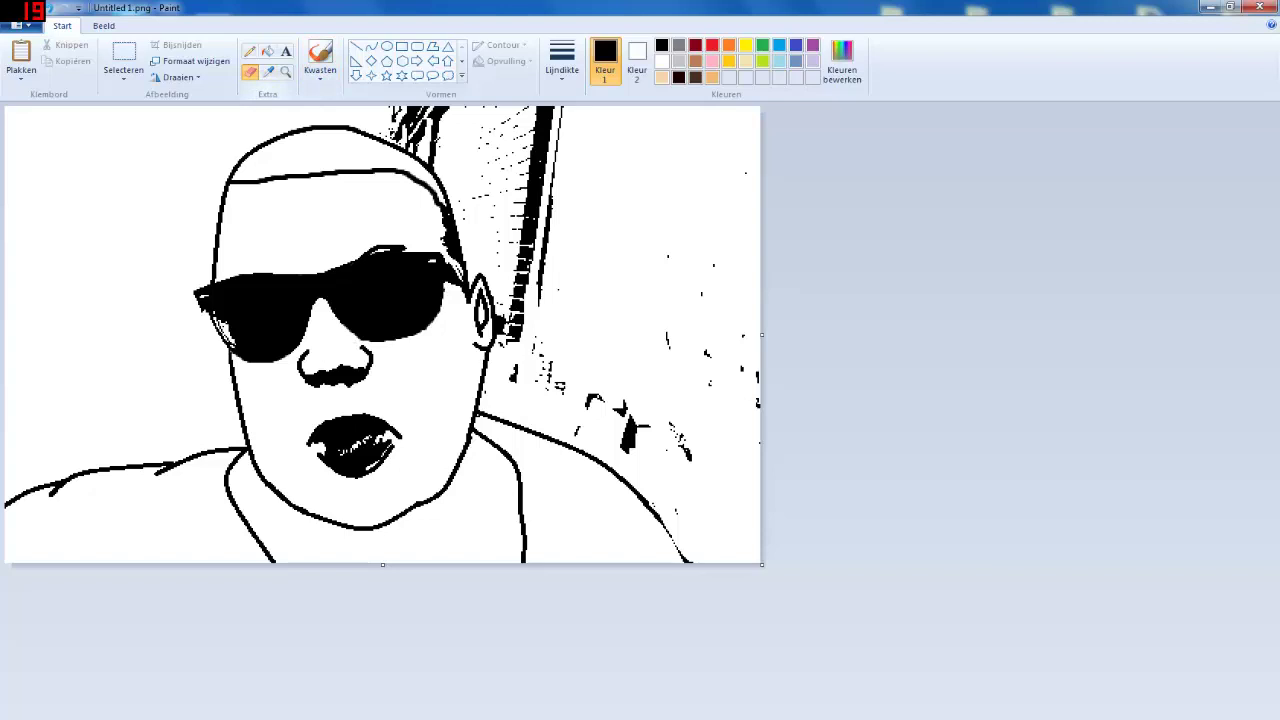
{"action": "left_click", "coordinate": [320, 72]}
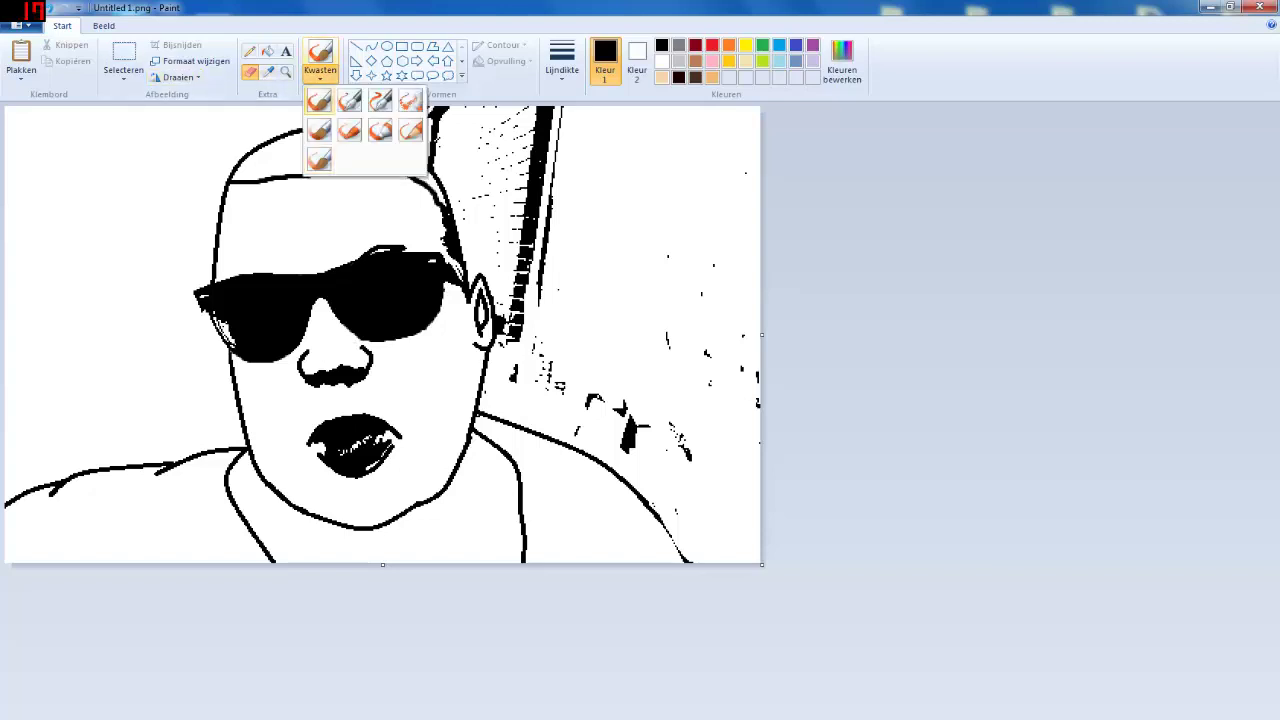
{"action": "left_click", "coordinate": [320, 100]}
{"action": "left_click_drag", "start_coordinate": [586, 218], "coordinate": [698, 320]}
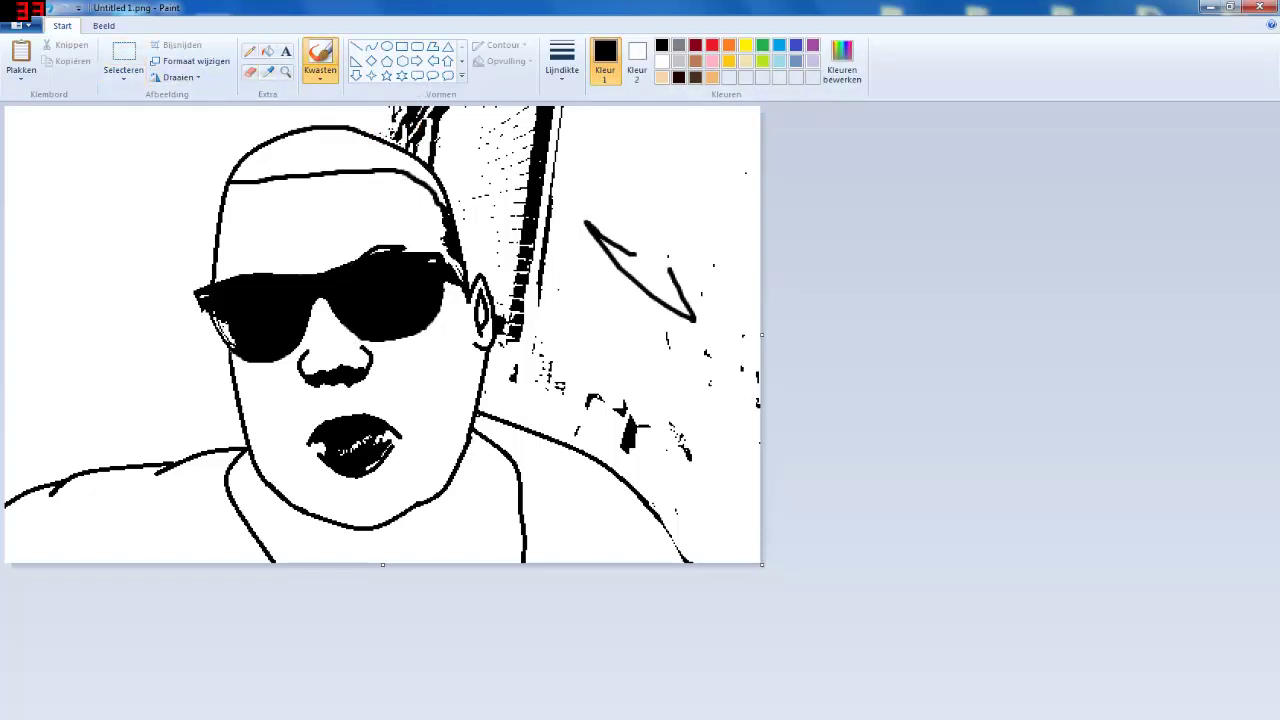
{"action": "key", "text": "ctrl+z"}
{"action": "key", "text": "alt+Tab"}
{"action": "key", "text": "alt+Tab"}
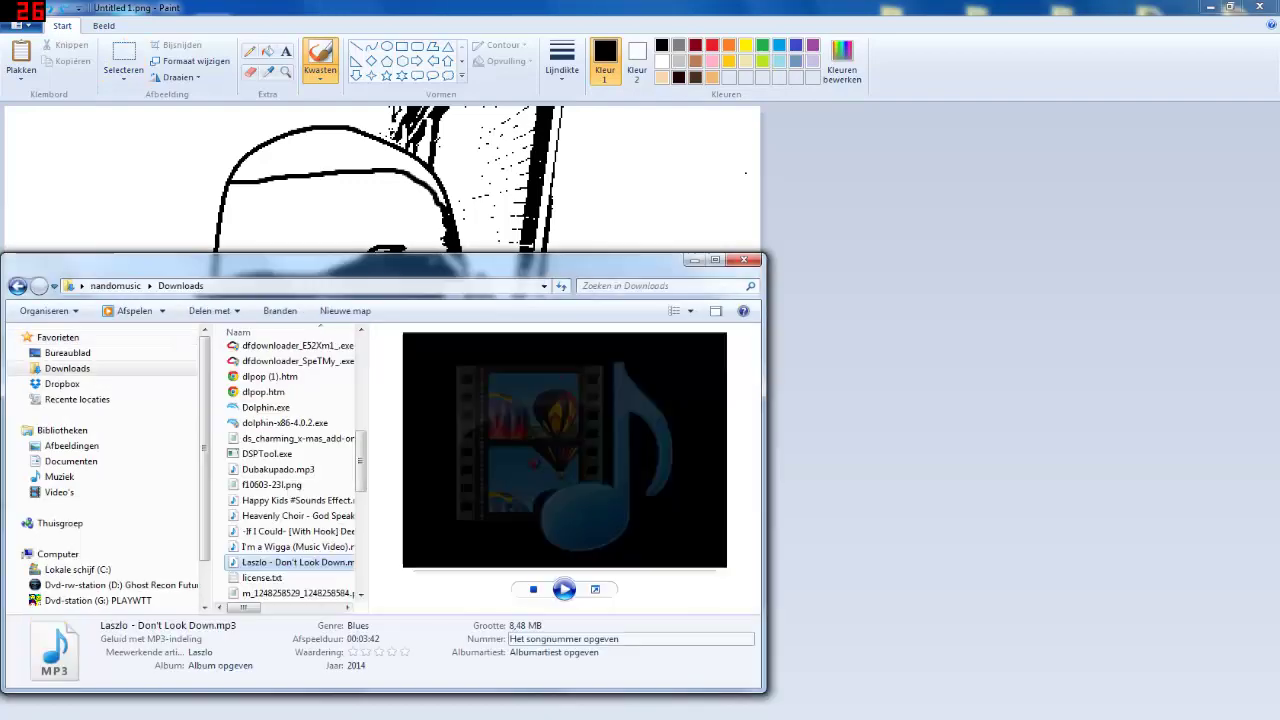
{"action": "left_click", "coordinate": [694, 260]}
{"action": "left_click", "coordinate": [693, 260]}
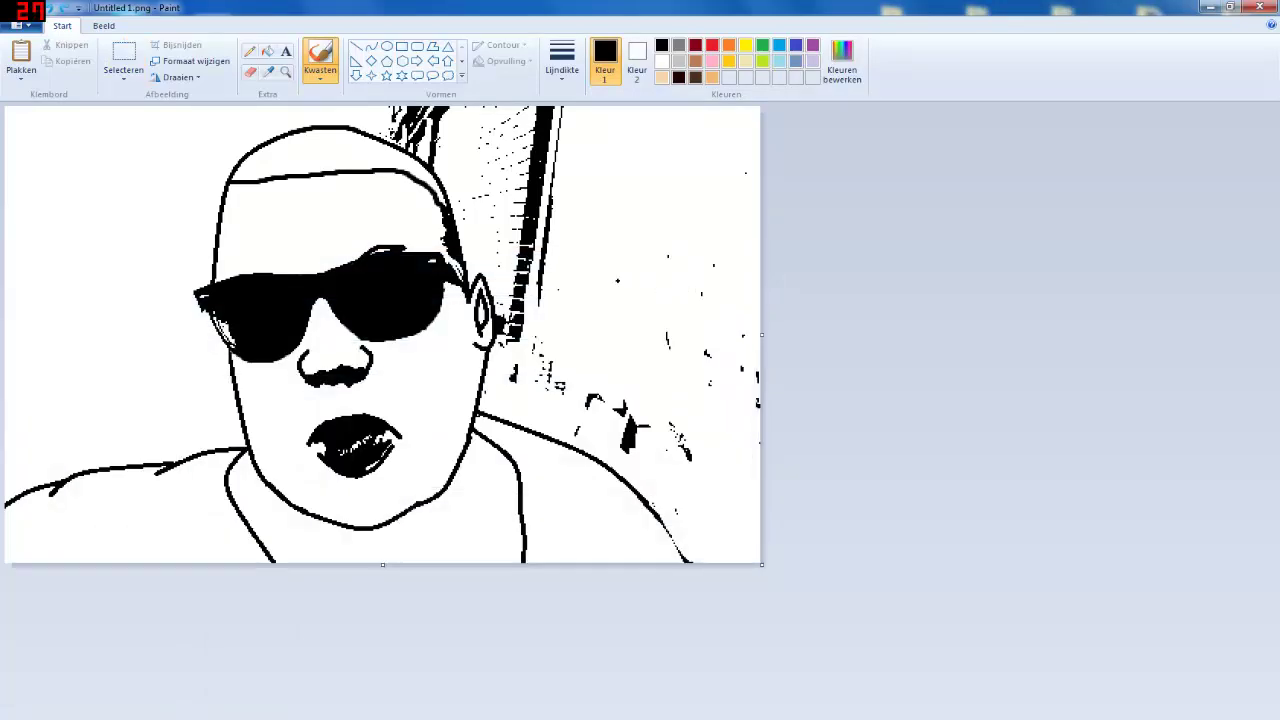
Erase the scattered background specks above the shoulder and the dark vertical strip and hatching behind the head and ear
{"action": "left_click", "coordinate": [251, 72]}
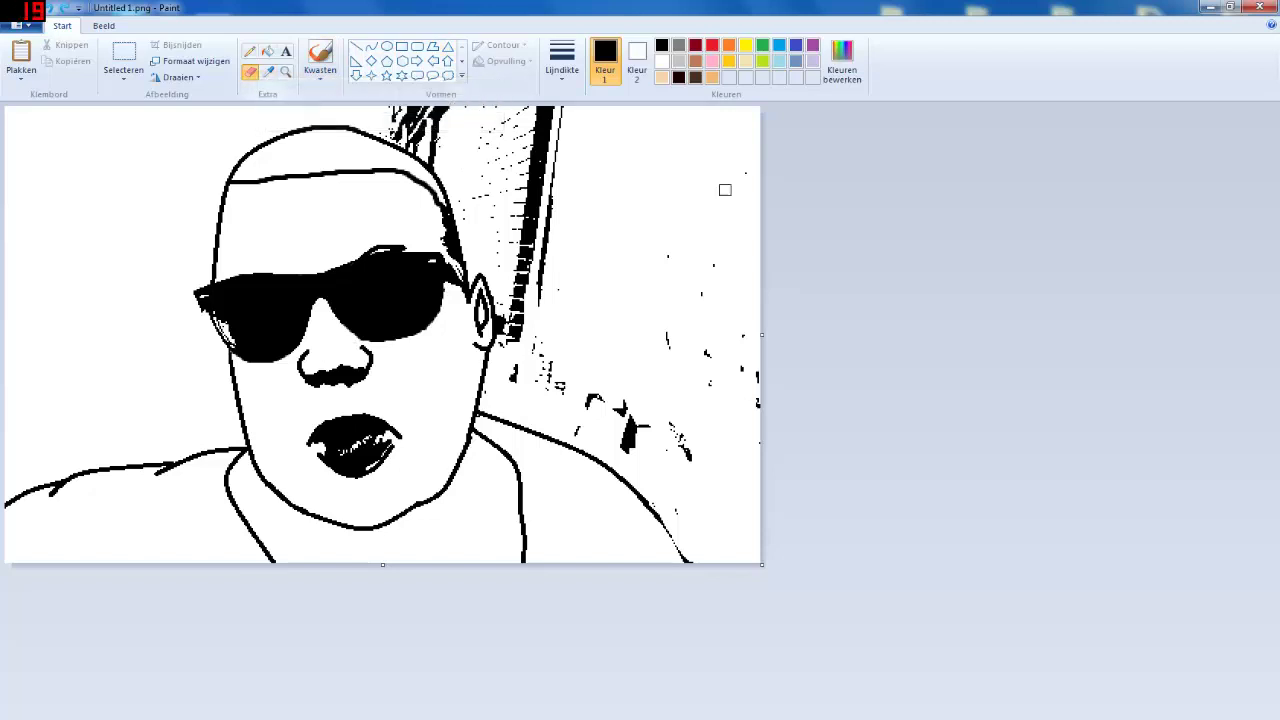
{"action": "mouse_move", "coordinate": [693, 308]}
{"action": "left_mouse_down"}
{"action": "mouse_move", "coordinate": [676, 391]}
{"action": "mouse_move", "coordinate": [717, 404]}
{"action": "mouse_move", "coordinate": [723, 366]}
{"action": "mouse_move", "coordinate": [754, 373]}
{"action": "mouse_move", "coordinate": [690, 451]}
{"action": "mouse_move", "coordinate": [583, 439]}
{"action": "mouse_move", "coordinate": [574, 411]}
{"action": "mouse_move", "coordinate": [589, 387]}
{"action": "mouse_move", "coordinate": [577, 399]}
{"action": "mouse_move", "coordinate": [542, 354]}
{"action": "mouse_move", "coordinate": [504, 360]}
{"action": "mouse_move", "coordinate": [537, 362]}
{"action": "mouse_move", "coordinate": [551, 400]}
{"action": "mouse_move", "coordinate": [666, 478]}
{"action": "left_mouse_up"}
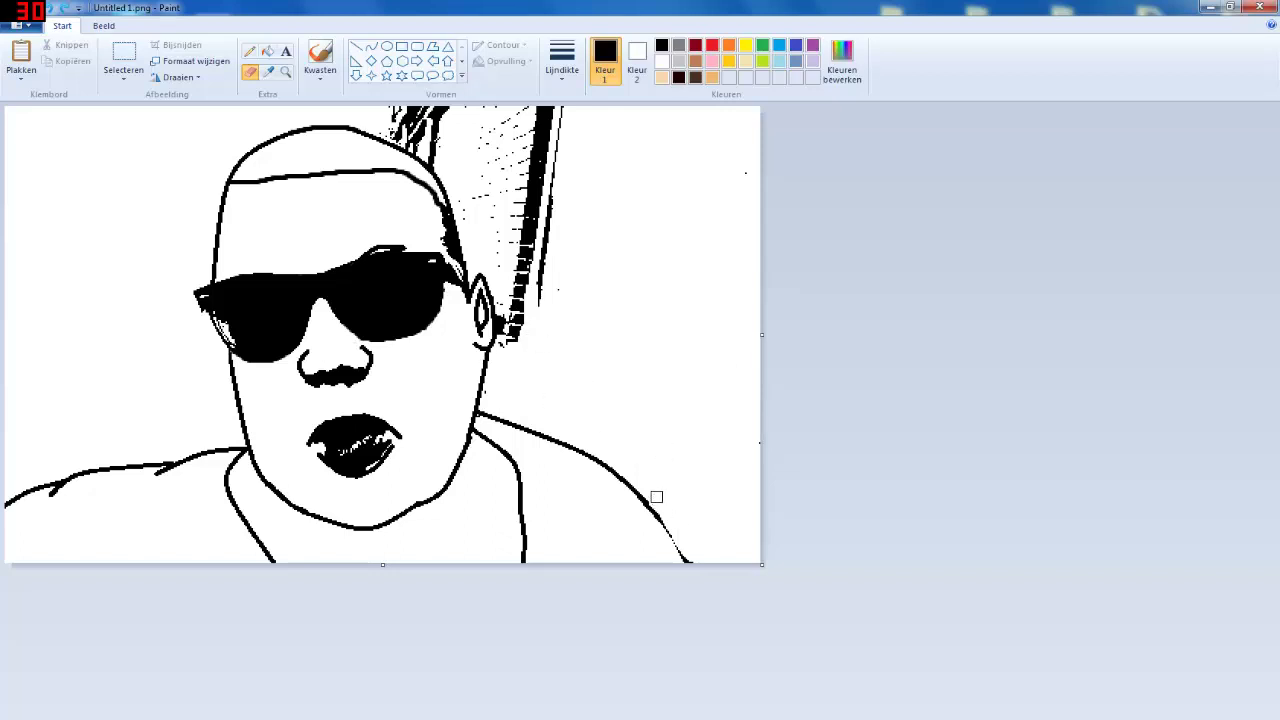
{"action": "mouse_move", "coordinate": [586, 205]}
{"action": "left_mouse_down"}
{"action": "mouse_move", "coordinate": [528, 121]}
{"action": "mouse_move", "coordinate": [544, 127]}
{"action": "mouse_move", "coordinate": [385, 118]}
{"action": "mouse_move", "coordinate": [444, 163]}
{"action": "left_mouse_up"}
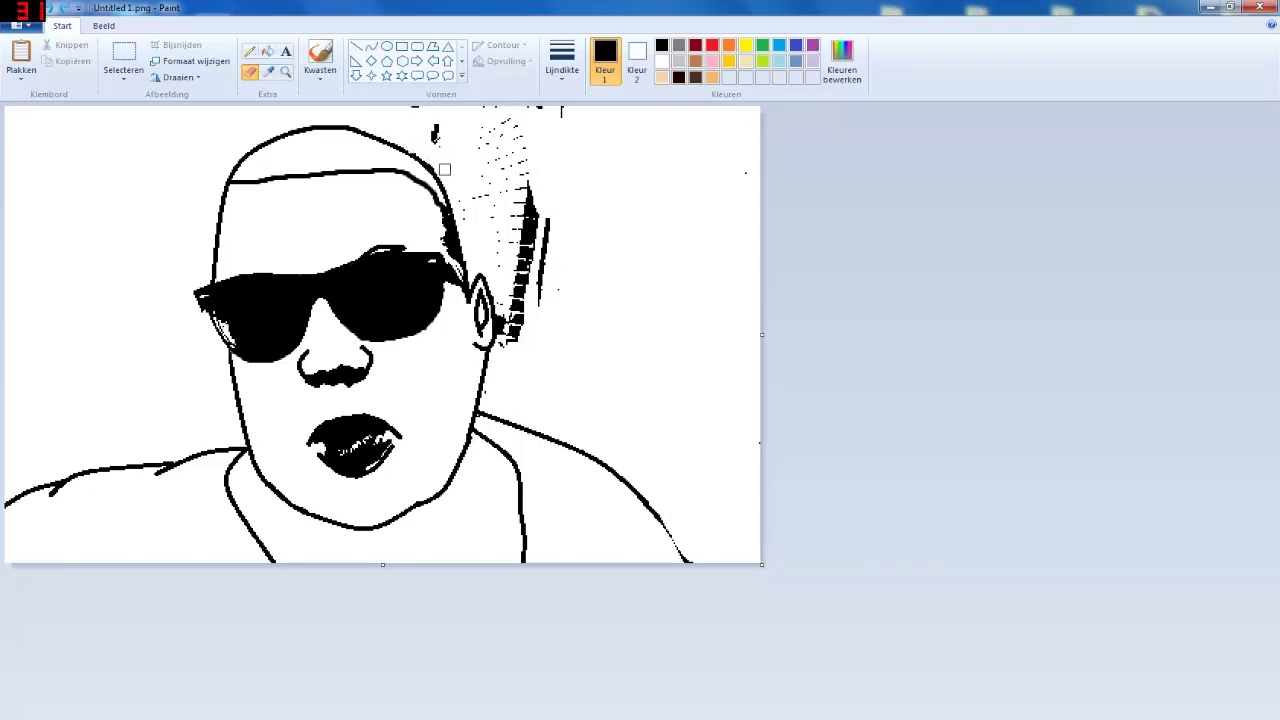
{"action": "left_click_drag", "start_coordinate": [444, 169], "coordinate": [438, 144]}
{"action": "mouse_move", "coordinate": [559, 189]}
{"action": "left_mouse_down"}
{"action": "mouse_move", "coordinate": [498, 158]}
{"action": "mouse_move", "coordinate": [526, 298]}
{"action": "mouse_move", "coordinate": [507, 346]}
{"action": "mouse_move", "coordinate": [515, 322]}
{"action": "mouse_move", "coordinate": [500, 323]}
{"action": "mouse_move", "coordinate": [490, 390]}
{"action": "mouse_move", "coordinate": [516, 364]}
{"action": "mouse_move", "coordinate": [531, 300]}
{"action": "mouse_move", "coordinate": [504, 320]}
{"action": "left_mouse_up"}
{"action": "mouse_move", "coordinate": [509, 262]}
{"action": "left_mouse_down"}
{"action": "mouse_move", "coordinate": [517, 194]}
{"action": "mouse_move", "coordinate": [482, 199]}
{"action": "mouse_move", "coordinate": [473, 223]}
{"action": "mouse_move", "coordinate": [467, 201]}
{"action": "mouse_move", "coordinate": [515, 234]}
{"action": "mouse_move", "coordinate": [515, 178]}
{"action": "left_mouse_up"}
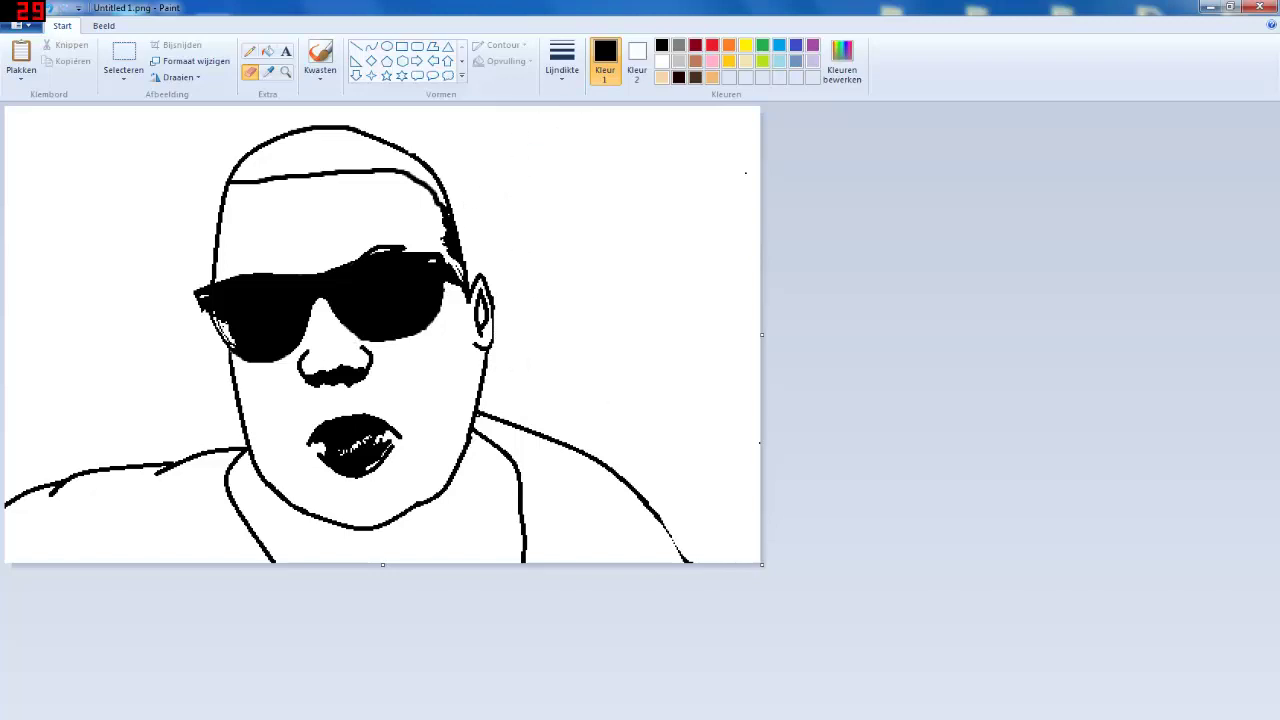
Redraw the thinned lower end of the right-hand shoulder line with a smooth black curve to the image's lower edge
{"action": "left_click", "coordinate": [371, 47]}
{"action": "left_click_drag", "start_coordinate": [637, 496], "coordinate": [687, 562]}
{"action": "left_click", "coordinate": [667, 526]}
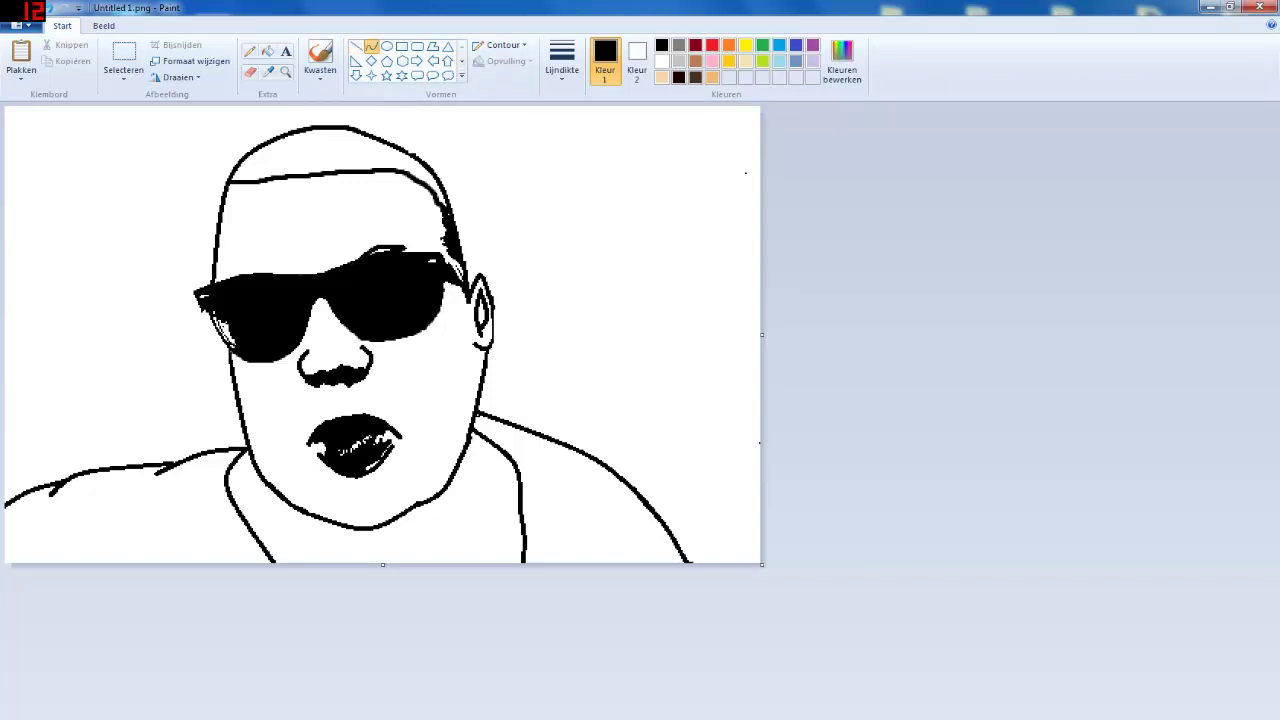
{"action": "left_click_drag", "start_coordinate": [494, 306], "coordinate": [490, 346]}
{"action": "left_click", "coordinate": [498, 323]}
{"action": "left_click", "coordinate": [696, 77]}
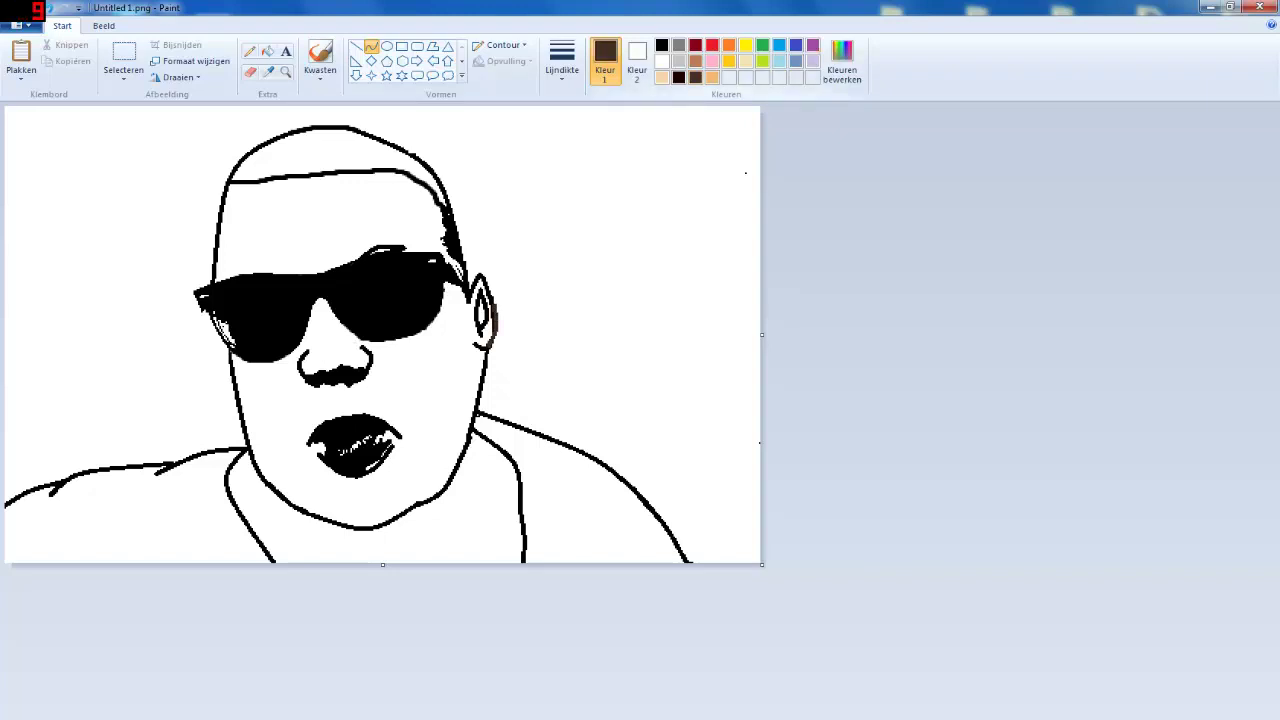
{"action": "left_click", "coordinate": [268, 51]}
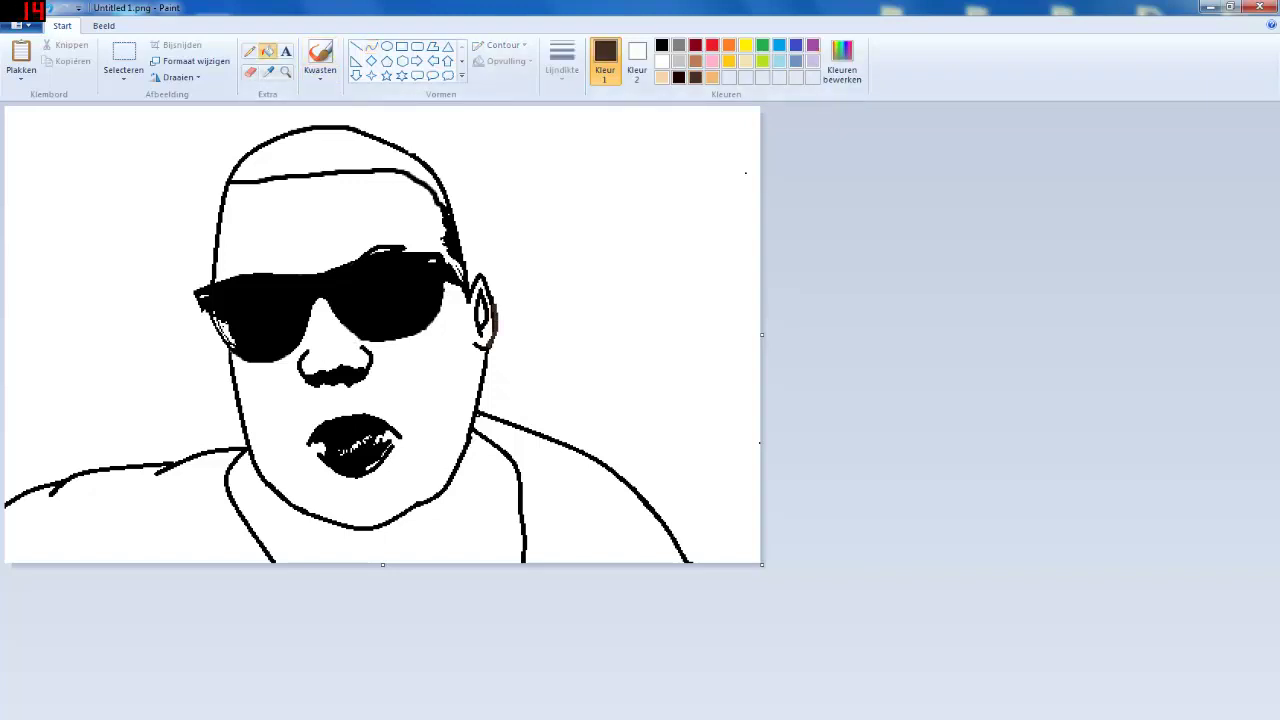
{"action": "left_click", "coordinate": [488, 346]}
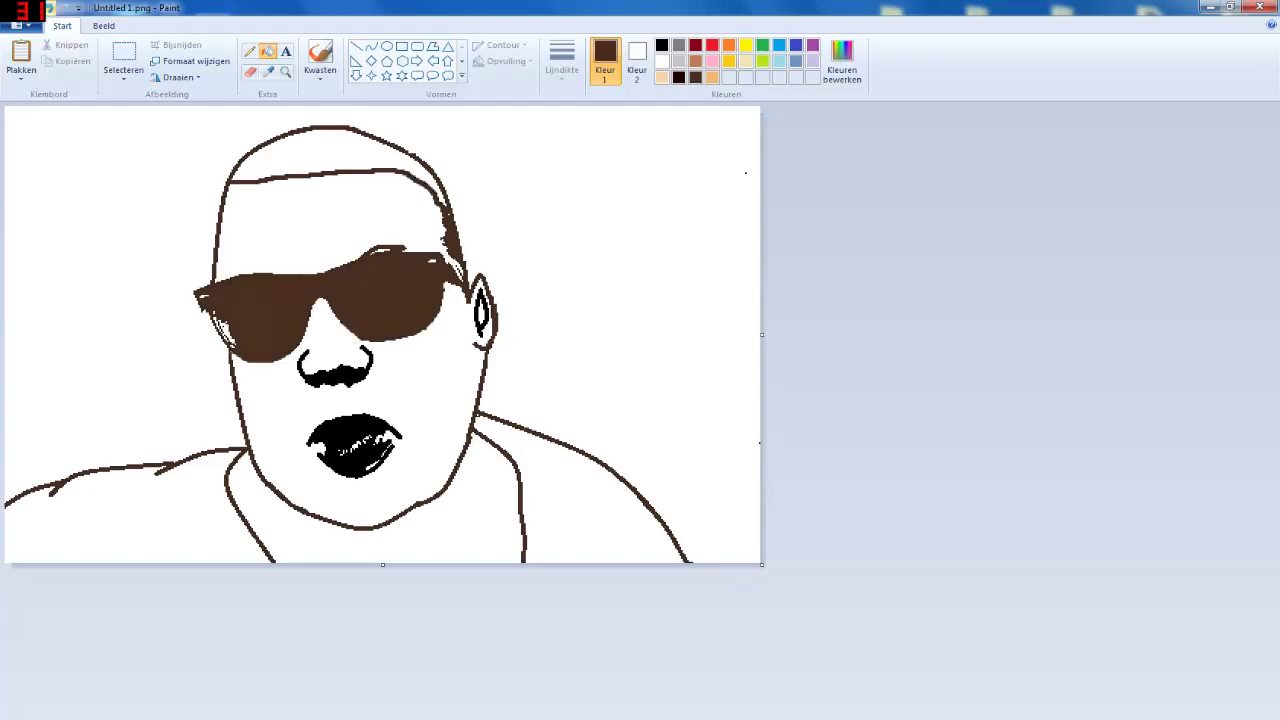
{"action": "left_click", "coordinate": [47, 8]}
Undo the brown curve on the ear's outer edge and redraw that edge with a black curve in a zoomed-in view
{"action": "left_click", "coordinate": [285, 71]}
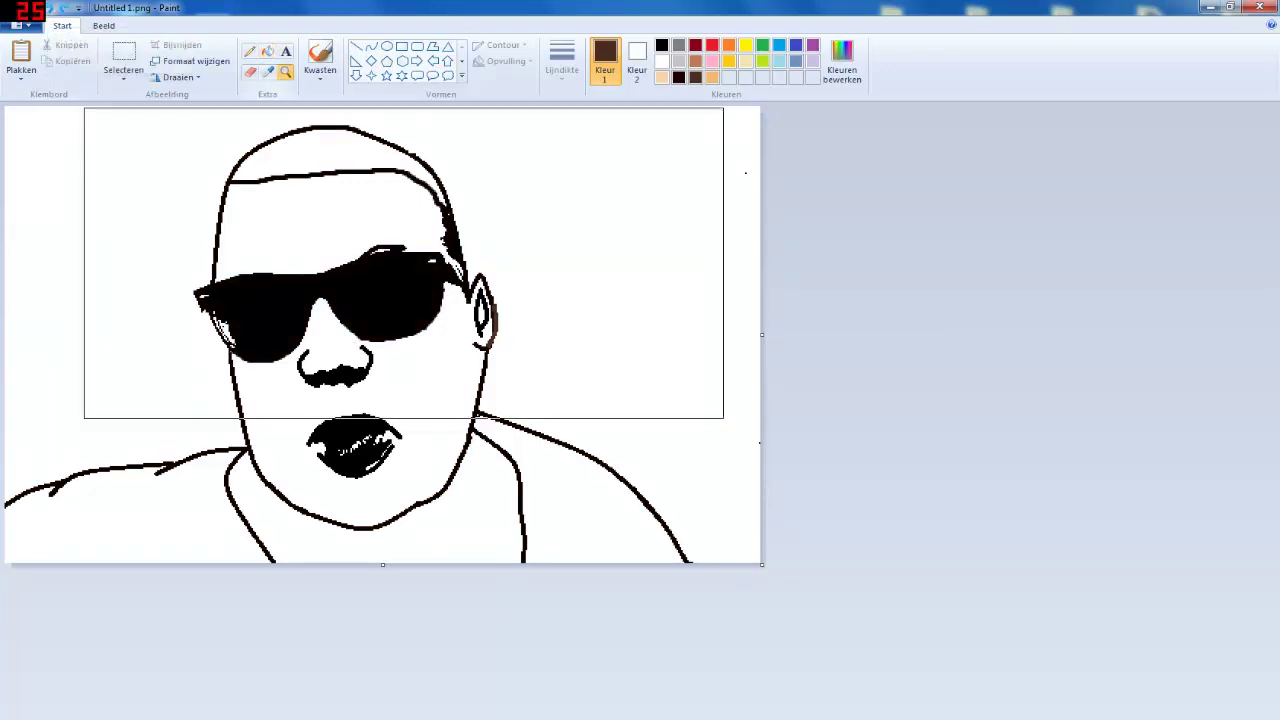
{"action": "left_click", "coordinate": [404, 263]}
{"action": "left_click", "coordinate": [609, 322]}
{"action": "left_click", "coordinate": [255, 316]}
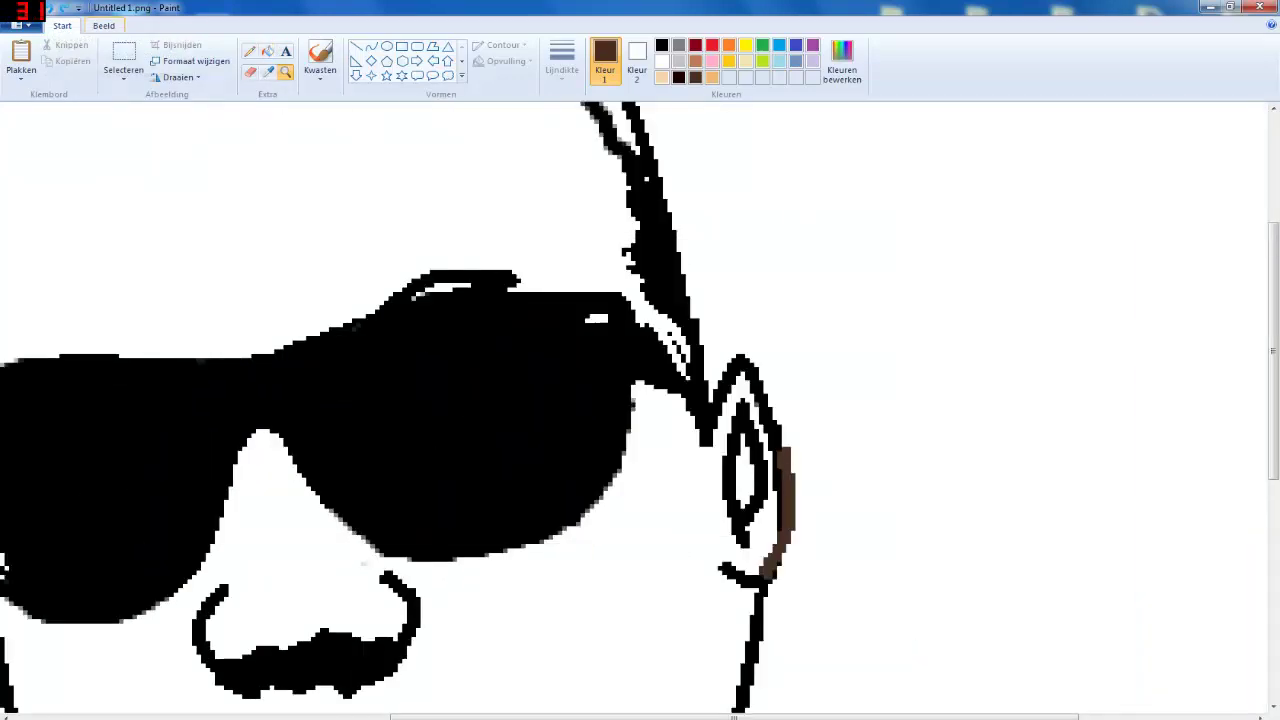
{"action": "left_click", "coordinate": [47, 8]}
{"action": "left_click", "coordinate": [661, 45]}
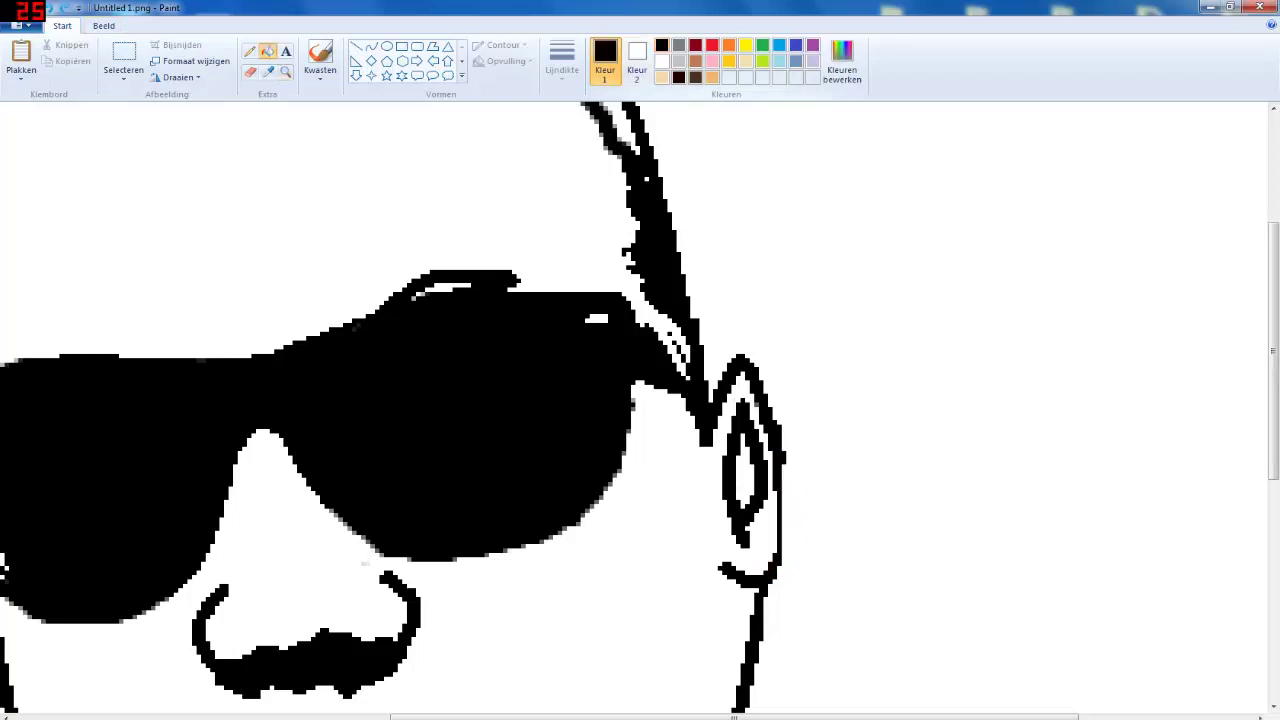
{"action": "left_click", "coordinate": [371, 46]}
{"action": "left_click_drag", "start_coordinate": [780, 458], "coordinate": [790, 512]}
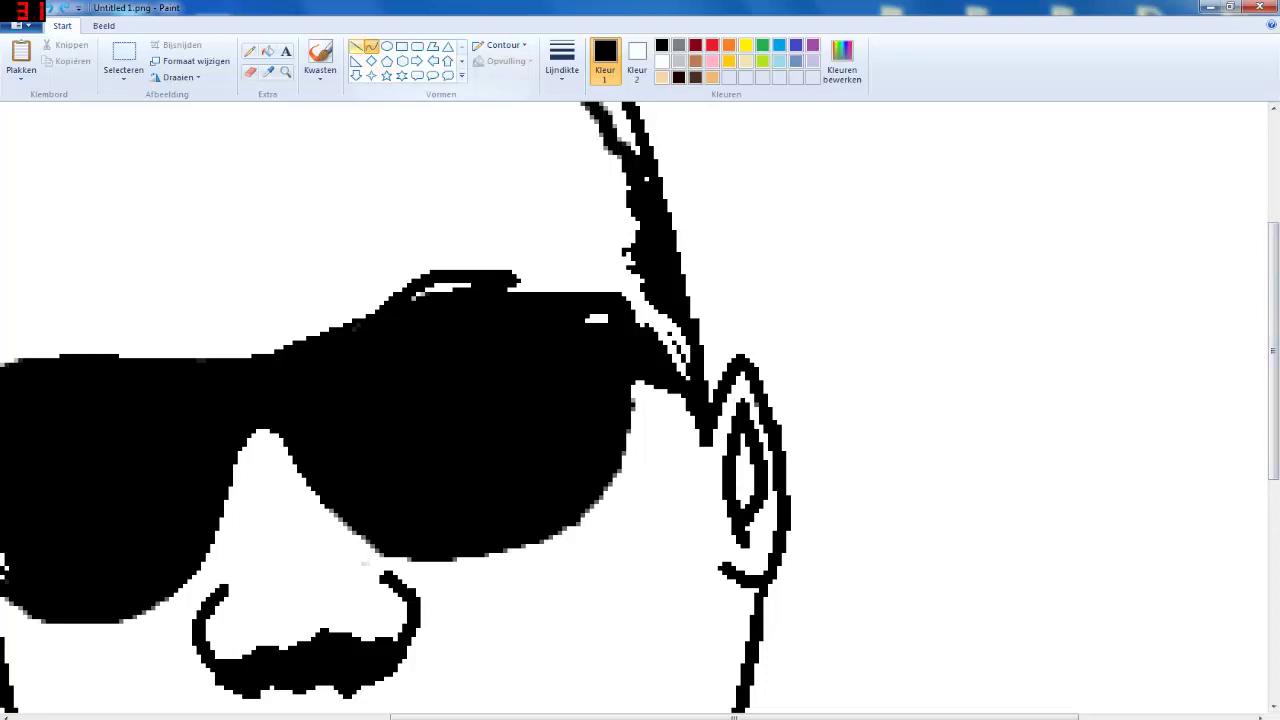
Fill the white sliver at the sunglasses' upper rim with dark brown and undo the stray fill of the black outline
{"action": "left_click", "coordinate": [267, 51]}
{"action": "left_click", "coordinate": [695, 77]}
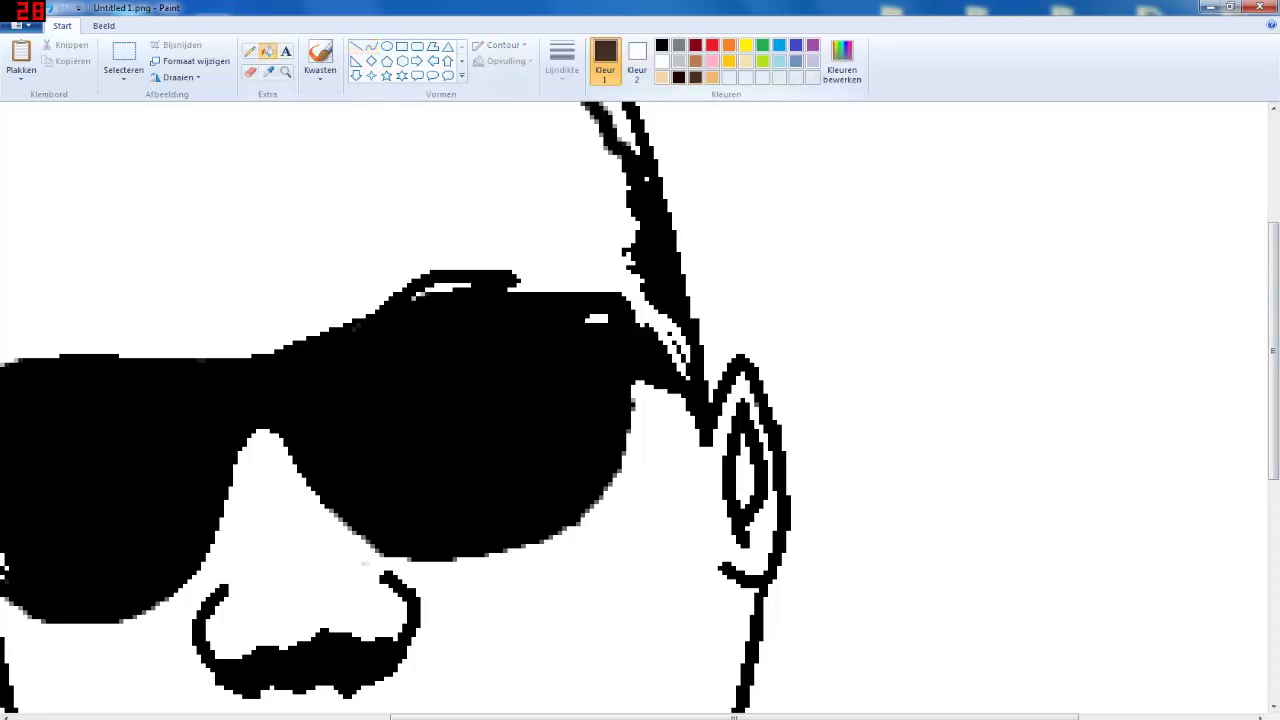
{"action": "left_click", "coordinate": [446, 287]}
{"action": "left_click", "coordinate": [422, 297]}
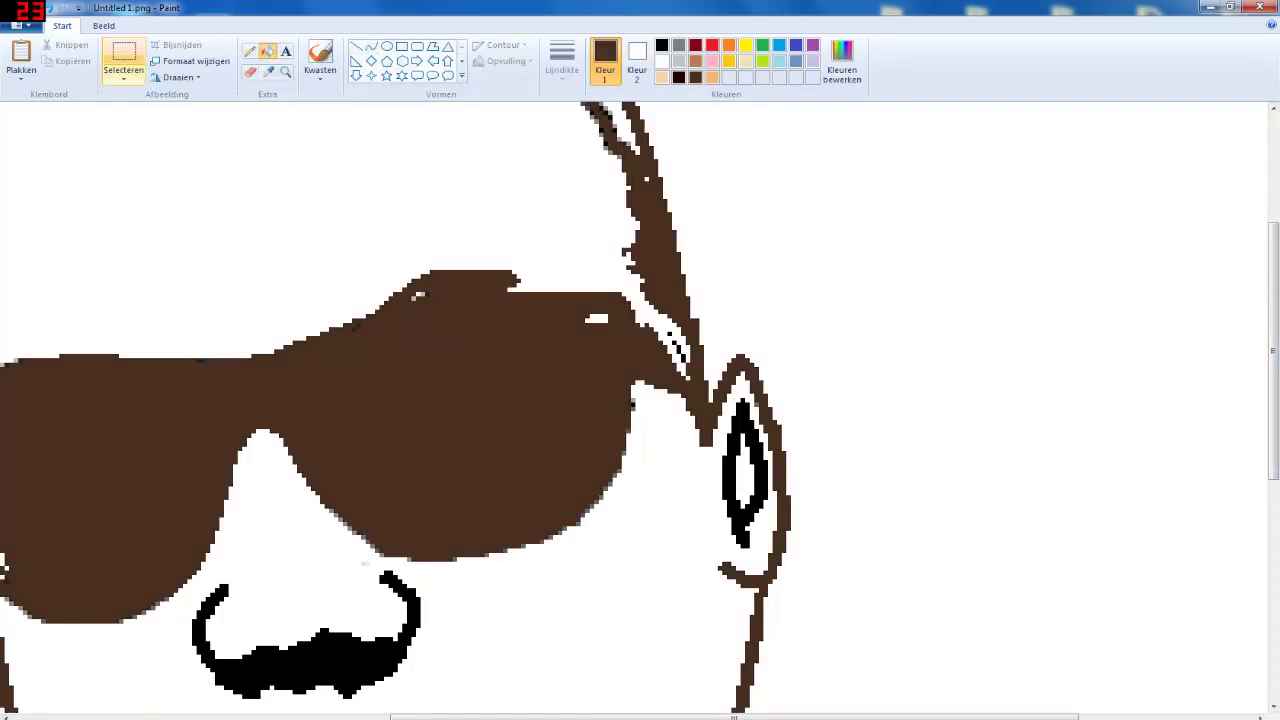
{"action": "left_click", "coordinate": [47, 8]}
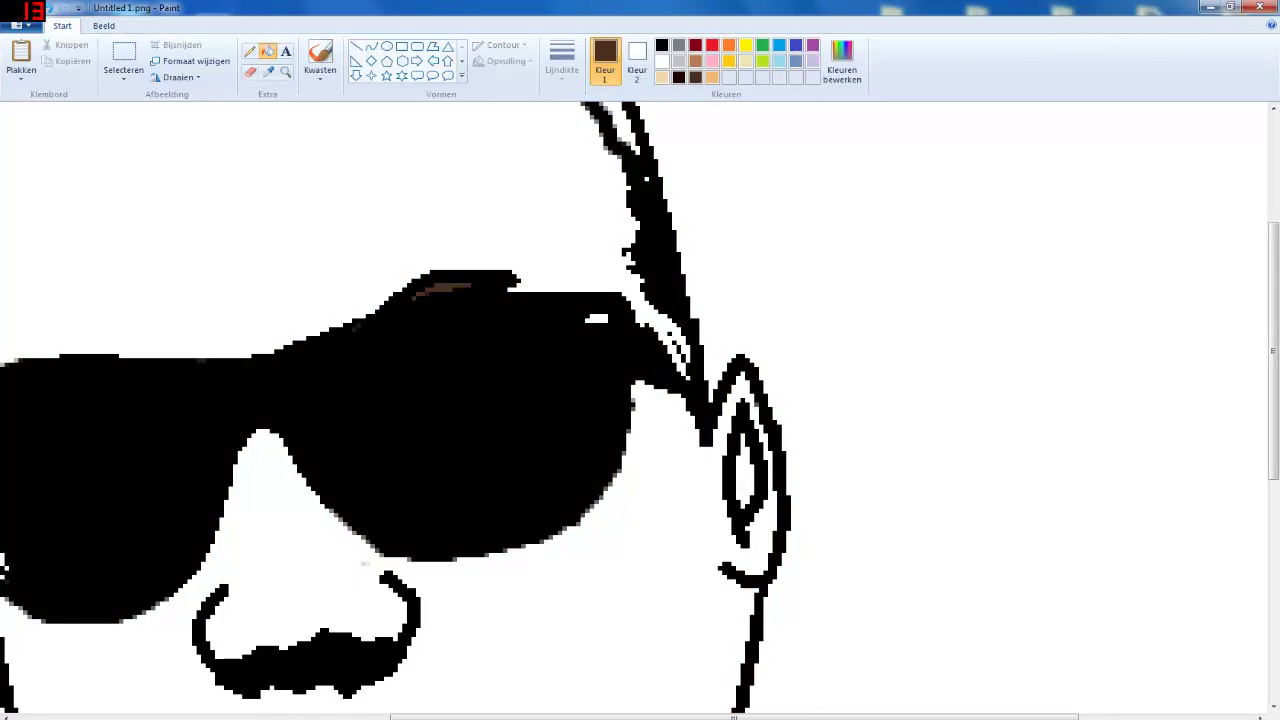
Fill the hair area between the top of the head and the hairline with dark brown
{"action": "scroll", "coordinate": [400, 330], "scroll_direction": "up", "scroll_amount": 3}
{"action": "scroll", "coordinate": [400, 330], "scroll_direction": "down", "scroll_amount": 7}
{"action": "scroll", "coordinate": [400, 330], "scroll_direction": "up", "scroll_amount": 9}
{"action": "left_click", "coordinate": [380, 250]}
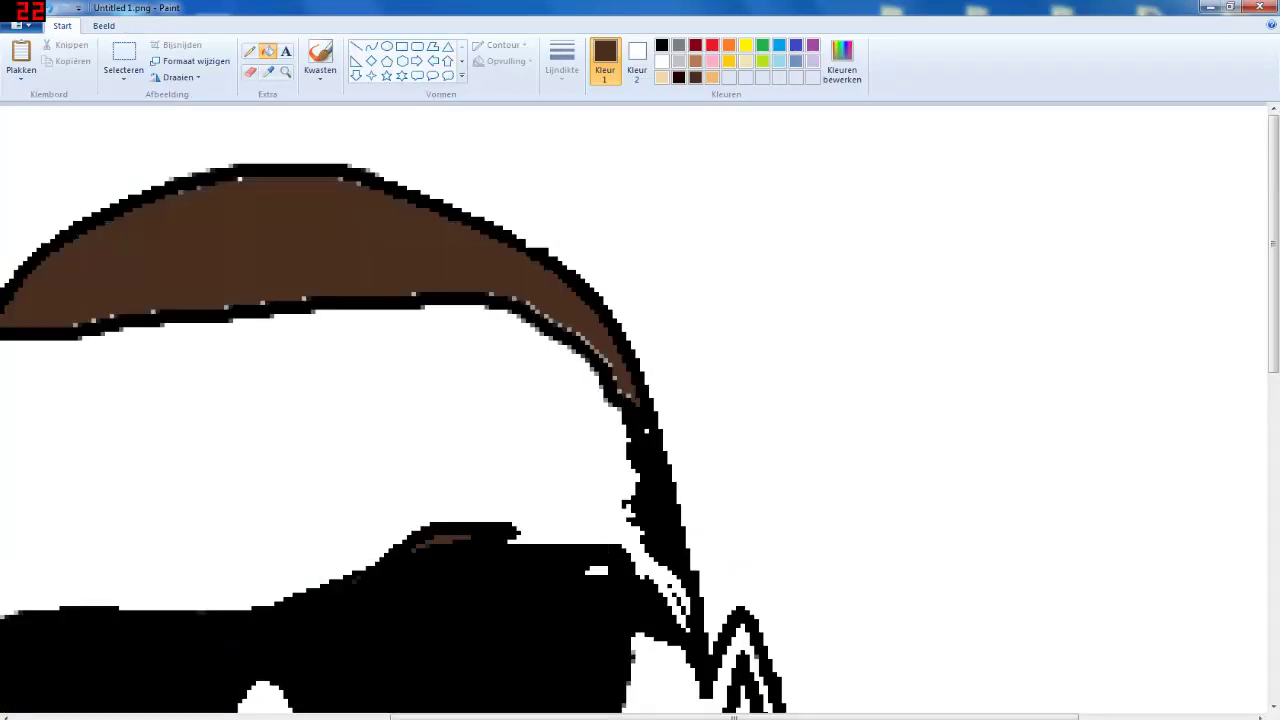
Paint over the light grey pixels along the inside of the hairline with the dark brown brush, working at high zoom
{"action": "scroll", "coordinate": [640, 400], "scroll_direction": "down", "scroll_amount": 5}
{"action": "scroll", "coordinate": [640, 400], "scroll_direction": "up", "scroll_amount": 3}
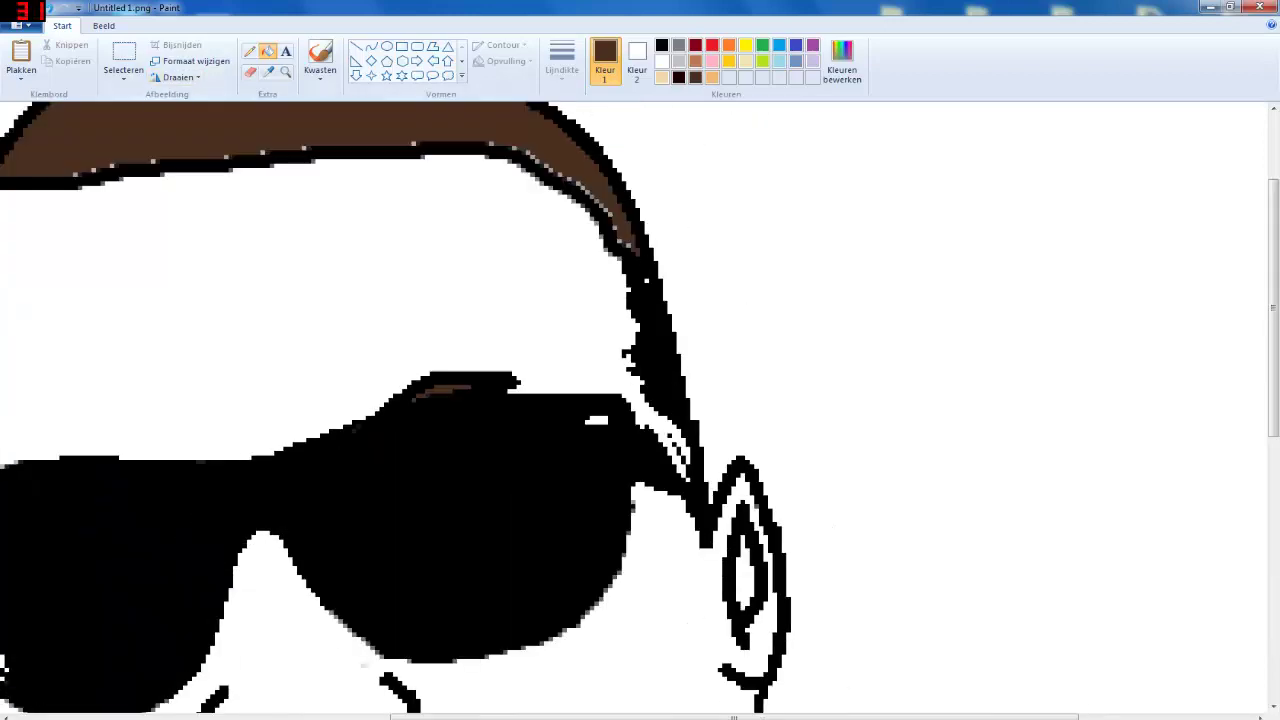
{"action": "left_click", "coordinate": [286, 72]}
{"action": "right_click", "coordinate": [385, 255]}
{"action": "right_click", "coordinate": [385, 255]}
{"action": "right_click", "coordinate": [385, 255]}
{"action": "right_click", "coordinate": [385, 255]}
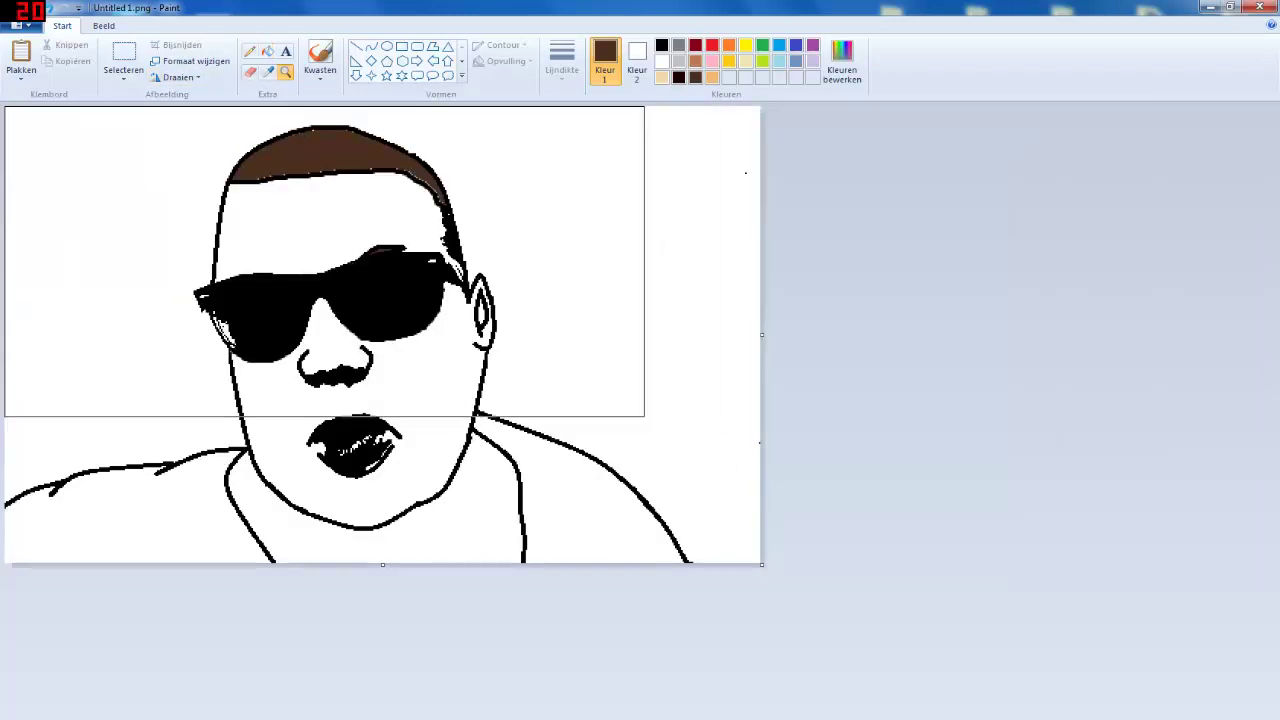
{"action": "right_click", "coordinate": [324, 261]}
{"action": "left_click", "coordinate": [324, 261]}
{"action": "left_click", "coordinate": [324, 261]}
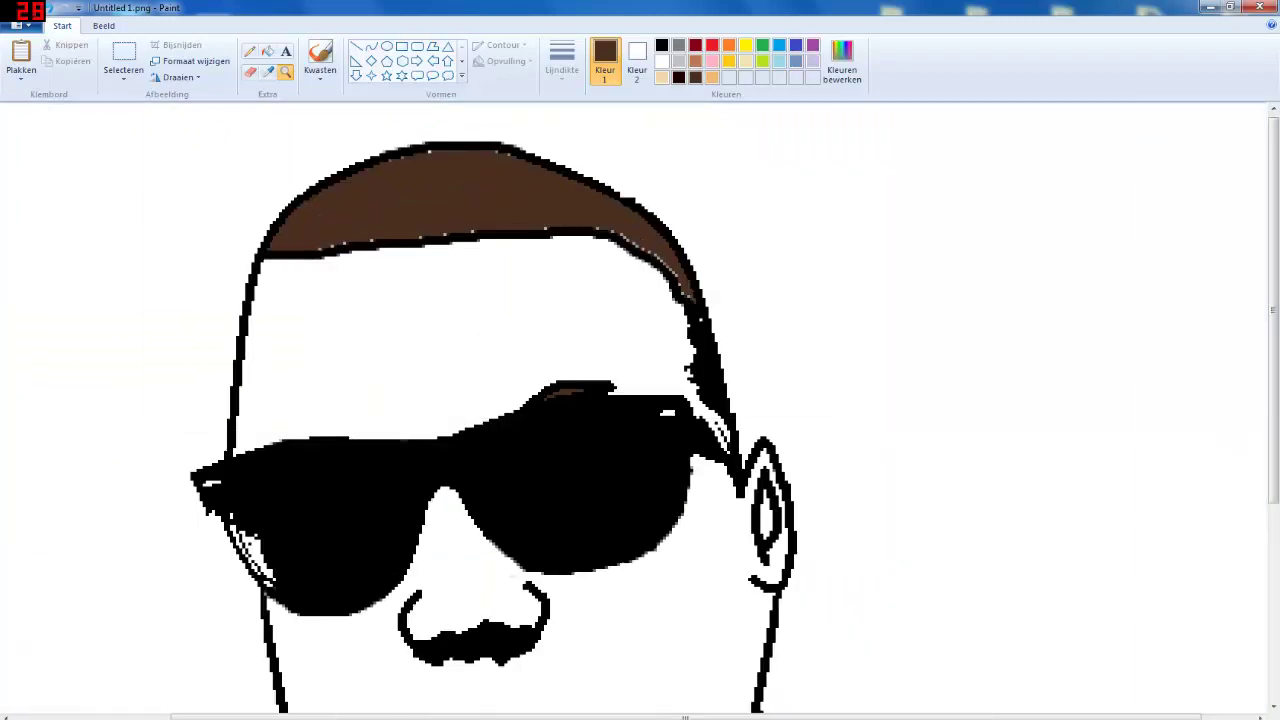
{"action": "left_click", "coordinate": [330, 270]}
{"action": "left_click", "coordinate": [330, 270]}
{"action": "left_click", "coordinate": [340, 275]}
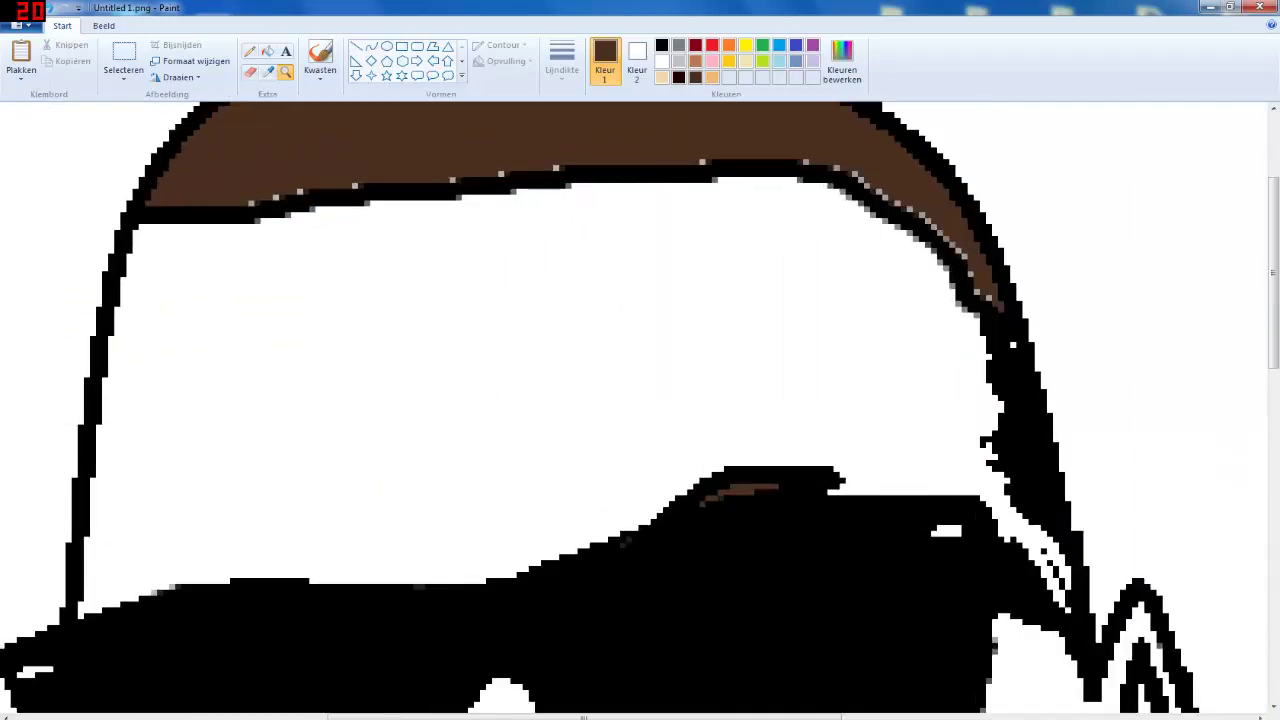
{"action": "left_click_drag", "start_coordinate": [1274, 275], "coordinate": [1274, 205]}
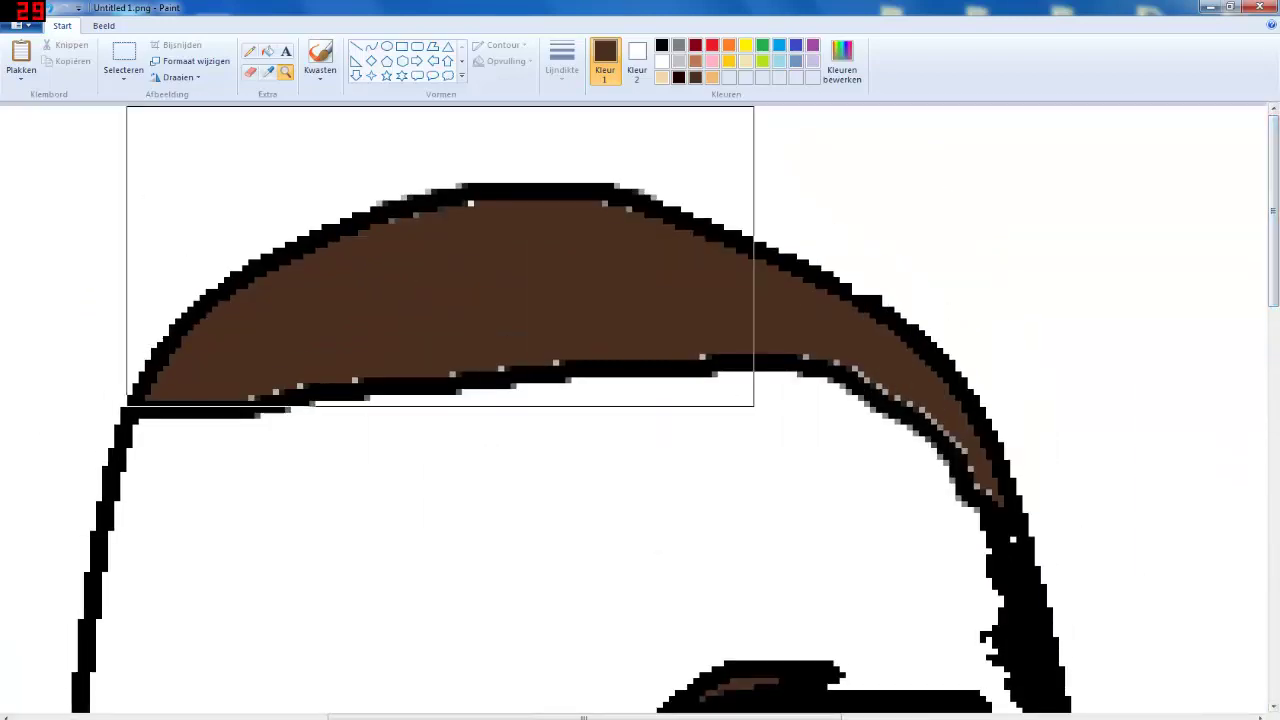
{"action": "left_click", "coordinate": [320, 54]}
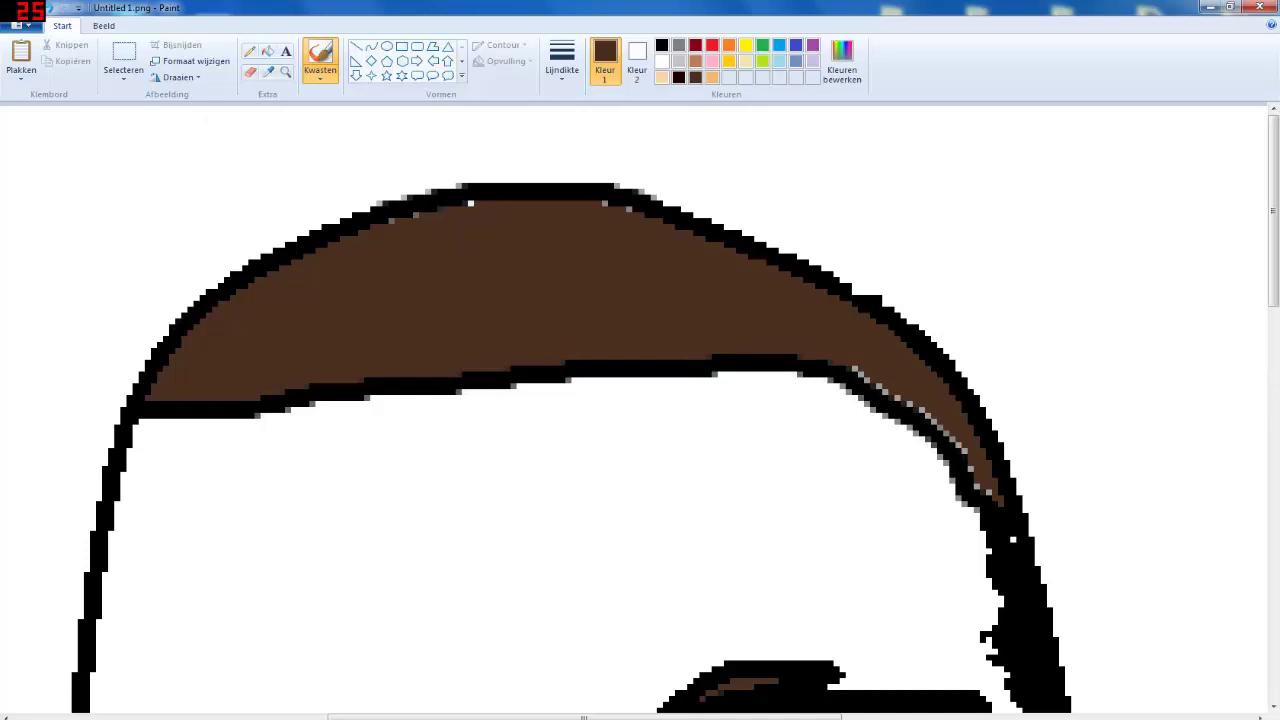
{"action": "left_click_drag", "start_coordinate": [862, 380], "coordinate": [882, 390]}
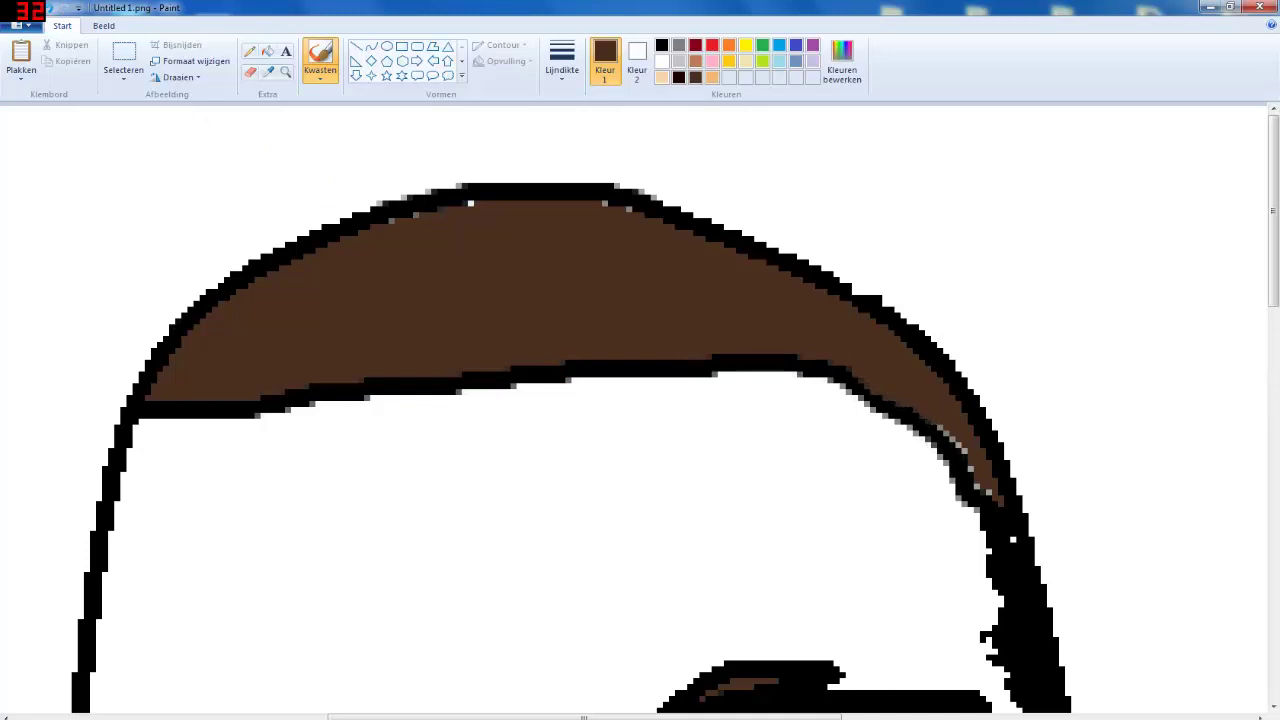
{"action": "left_click_drag", "start_coordinate": [940, 430], "coordinate": [989, 498]}
{"action": "left_click_drag", "start_coordinate": [1273, 240], "coordinate": [1273, 292]}
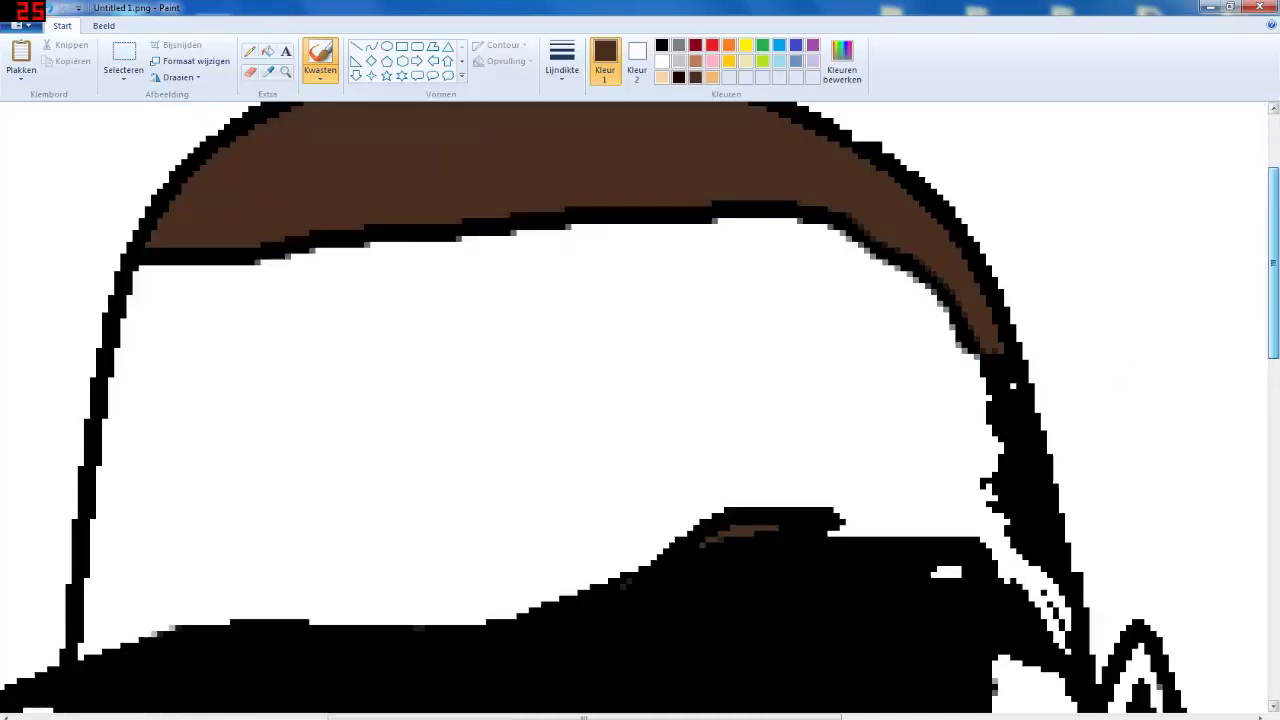
Paint the sideburn strip between the hairline and the head's outer outline dark brown down towards the ear
{"action": "scroll", "coordinate": [958, 304], "scroll_direction": "down", "scroll_amount": 1}
{"action": "mouse_move", "coordinate": [995, 300]}
{"action": "left_mouse_down"}
{"action": "mouse_move", "coordinate": [1022, 352]}
{"action": "mouse_move", "coordinate": [1030, 472]}
{"action": "mouse_move", "coordinate": [1058, 514]}
{"action": "mouse_move", "coordinate": [1038, 404]}
{"action": "left_mouse_up"}
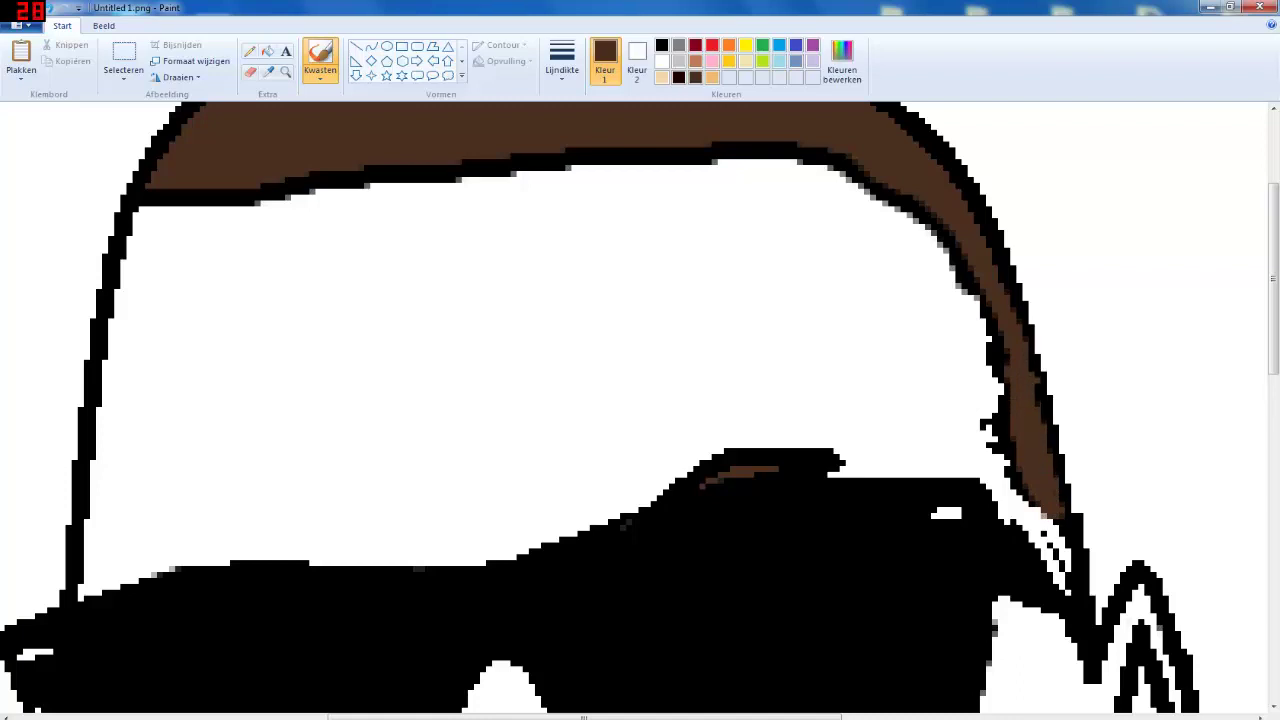
{"action": "scroll", "coordinate": [1002, 221], "scroll_direction": "up", "scroll_amount": 3}
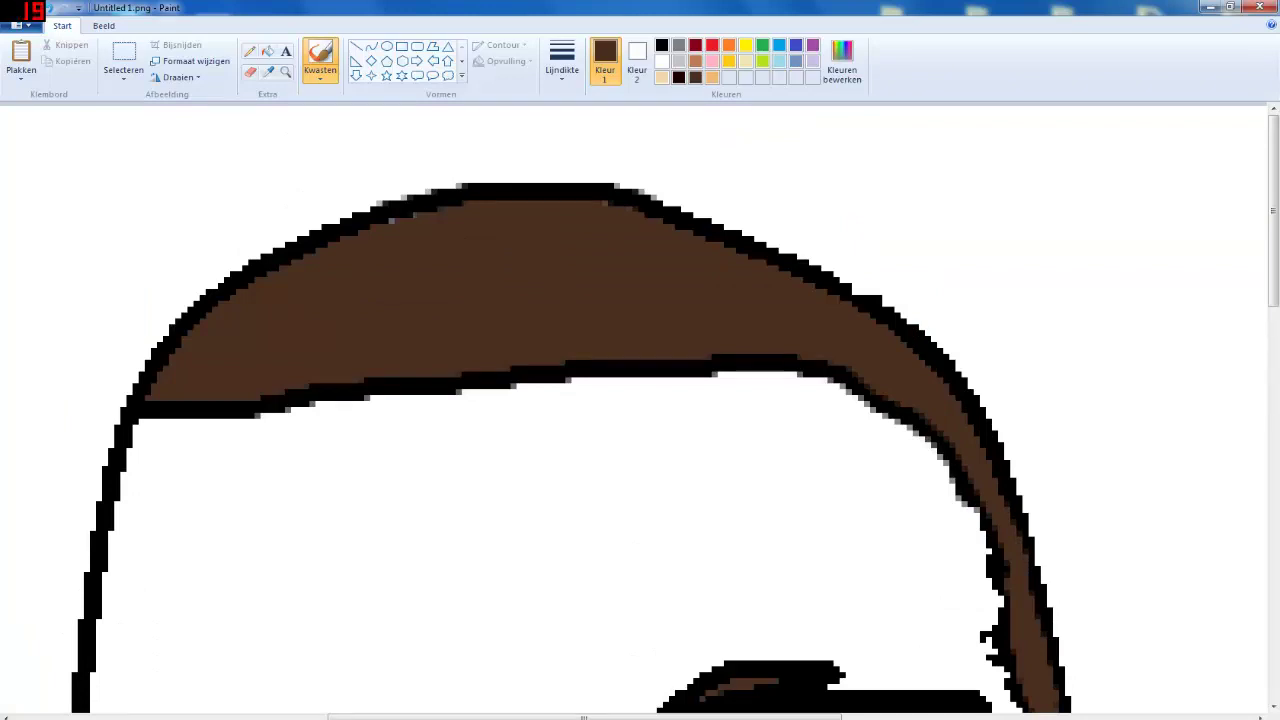
{"action": "scroll", "coordinate": [672, 374], "scroll_direction": "down", "scroll_amount": 13}
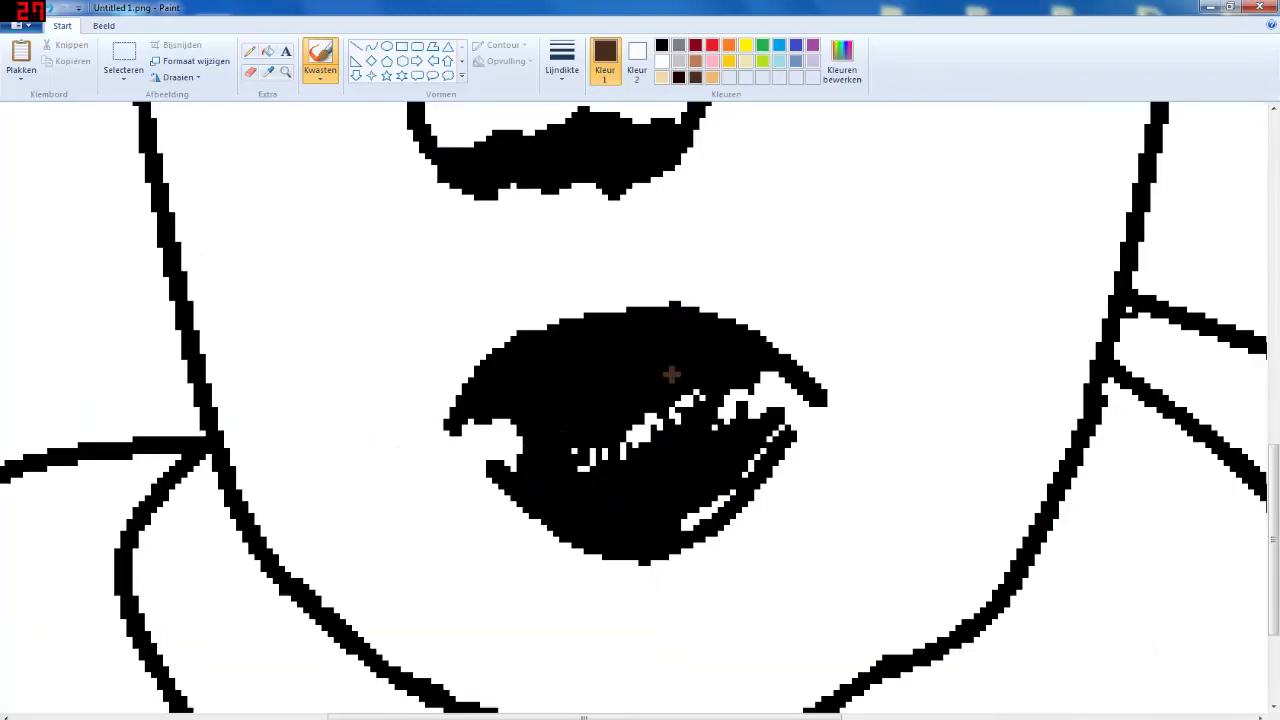
{"action": "scroll", "coordinate": [672, 374], "scroll_direction": "up", "scroll_amount": 7}
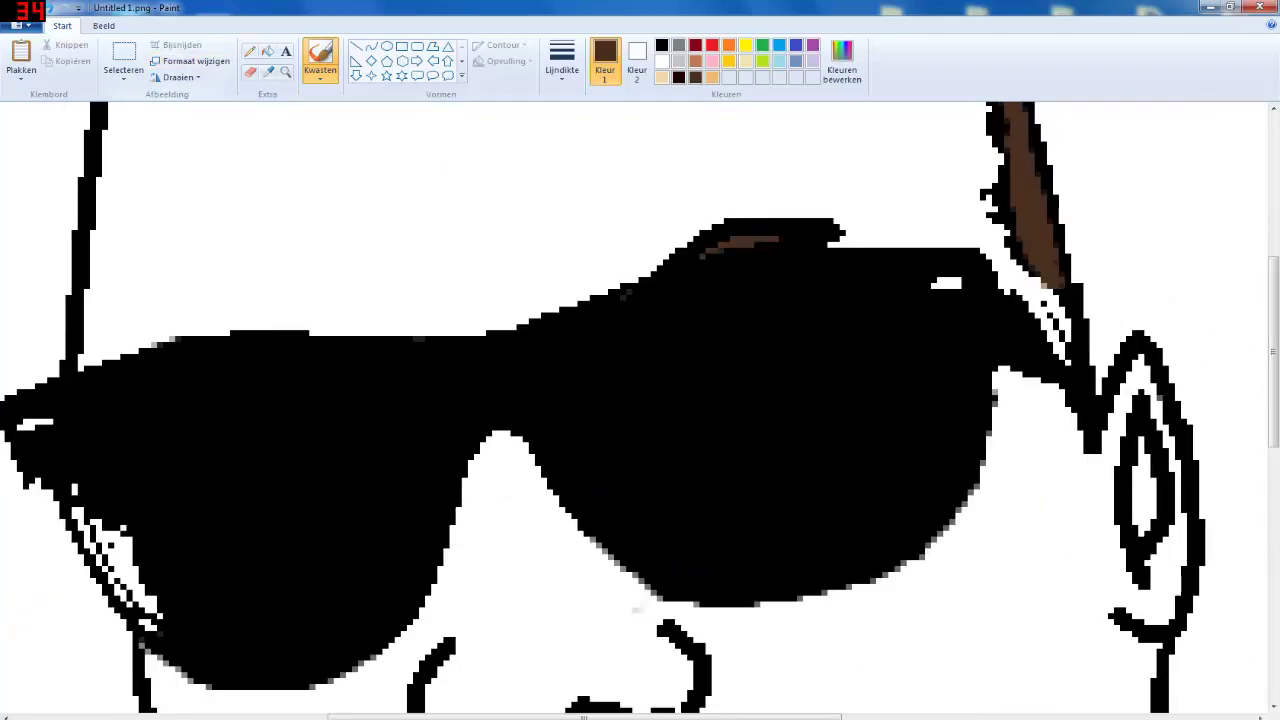
Examine the whole cartoon portrait at reduced zoom
{"action": "left_click", "coordinate": [286, 72]}
{"action": "right_click", "coordinate": [366, 340]}
{"action": "right_click", "coordinate": [366, 340]}
{"action": "right_click", "coordinate": [366, 340]}
{"action": "right_click", "coordinate": [366, 340]}
{"action": "right_click", "coordinate": [366, 340]}
{"action": "right_click", "coordinate": [366, 340]}
{"action": "right_click", "coordinate": [366, 339]}
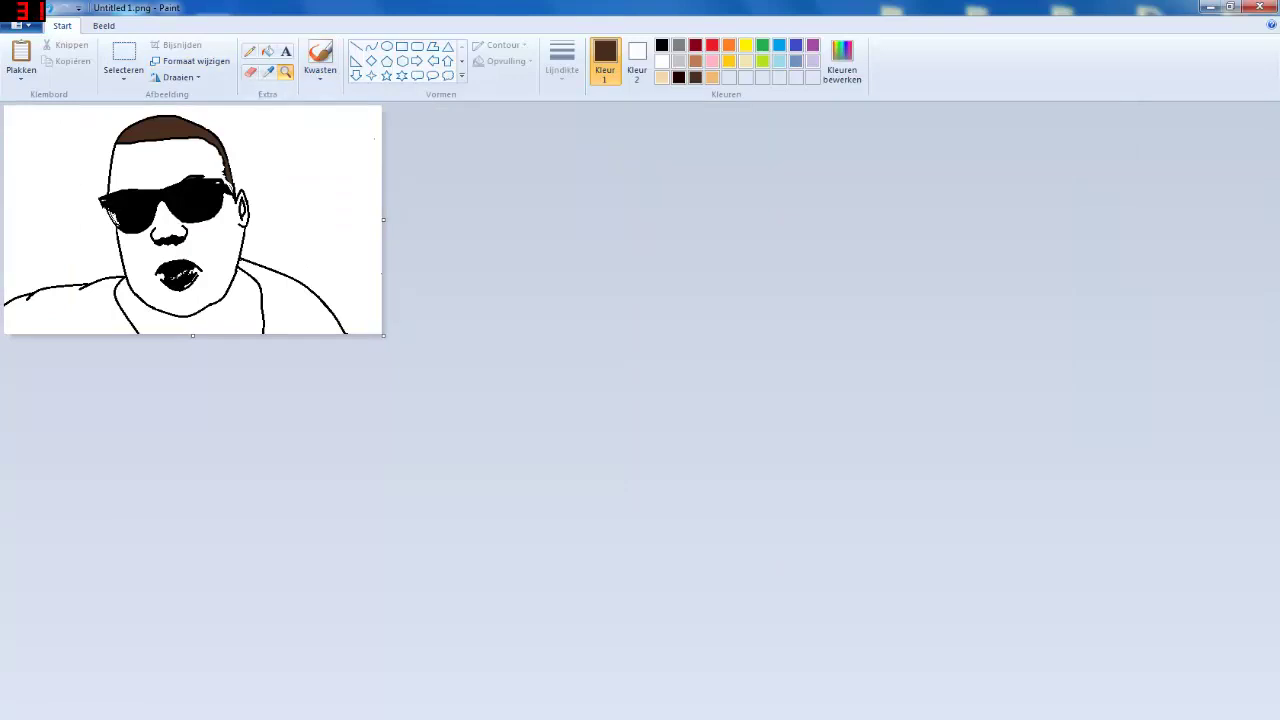
Brush a white curved highlight along the lower edge of the left sunglasses lens and whiten the black specks beside it
{"action": "left_click", "coordinate": [320, 53]}
{"action": "left_click", "coordinate": [286, 72]}
{"action": "left_click", "coordinate": [220, 190]}
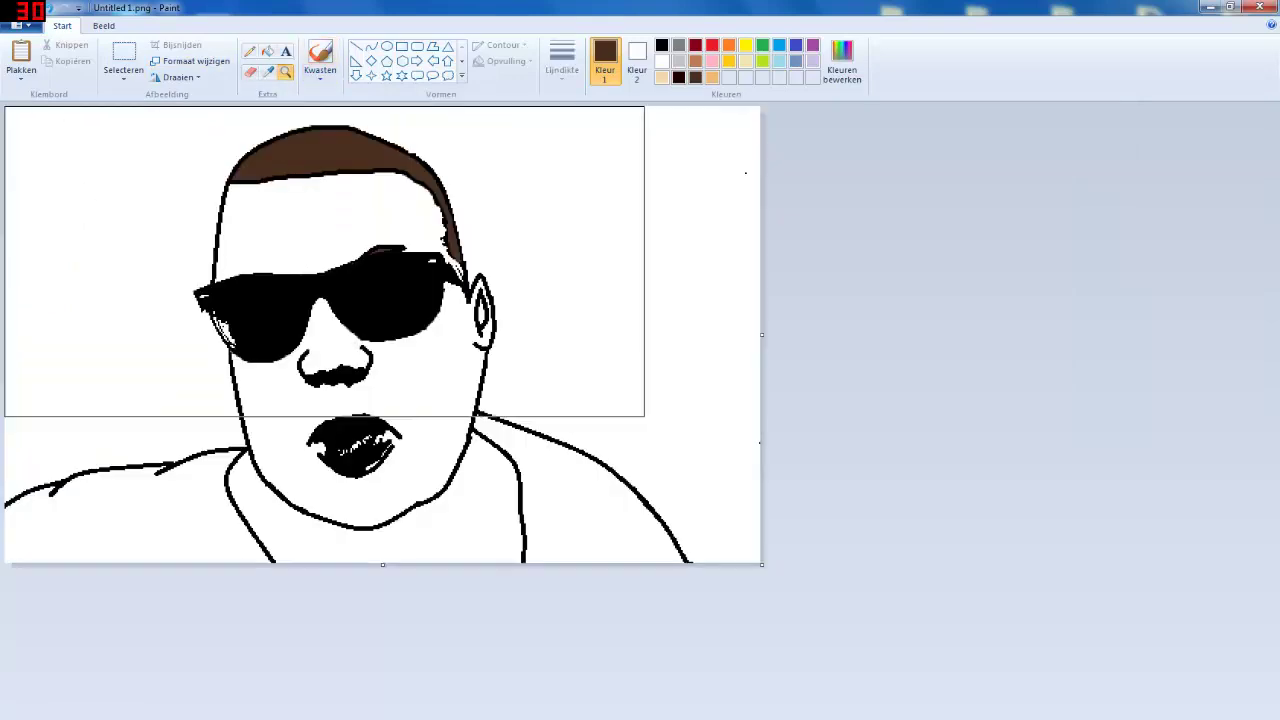
{"action": "left_click", "coordinate": [325, 282]}
{"action": "left_click", "coordinate": [481, 388]}
{"action": "left_click", "coordinate": [232, 302]}
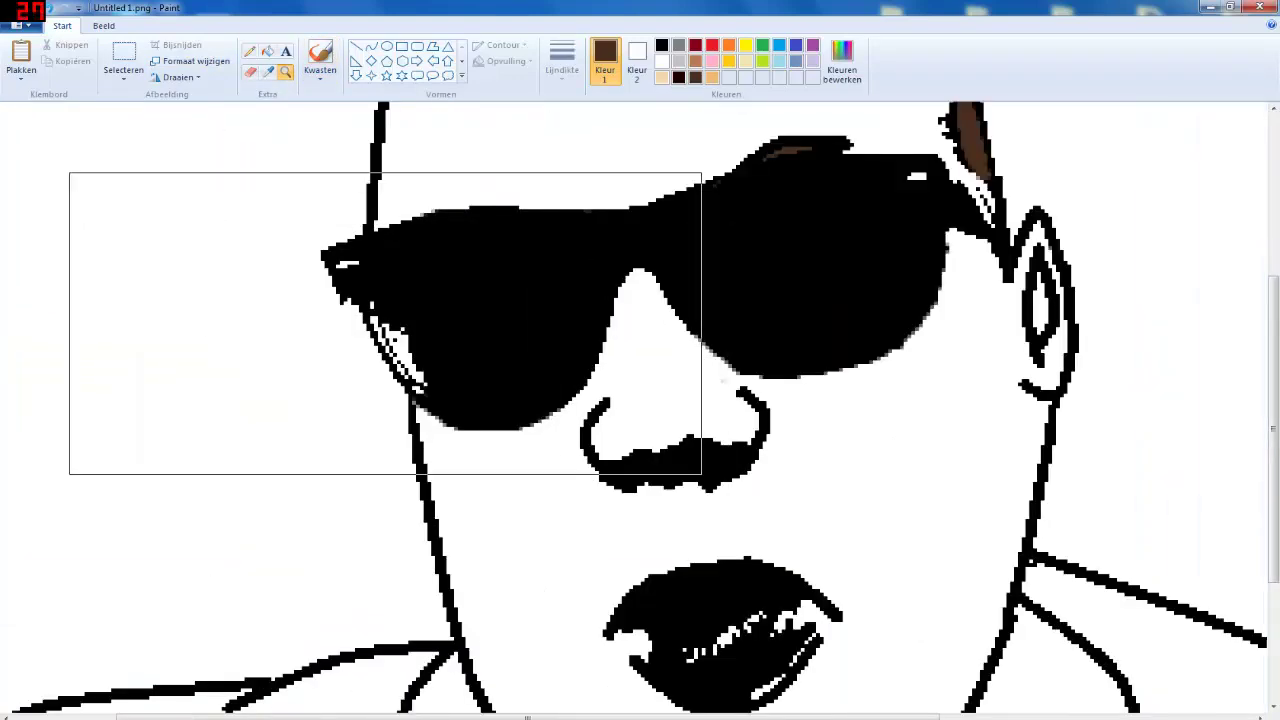
{"action": "left_click", "coordinate": [385, 323]}
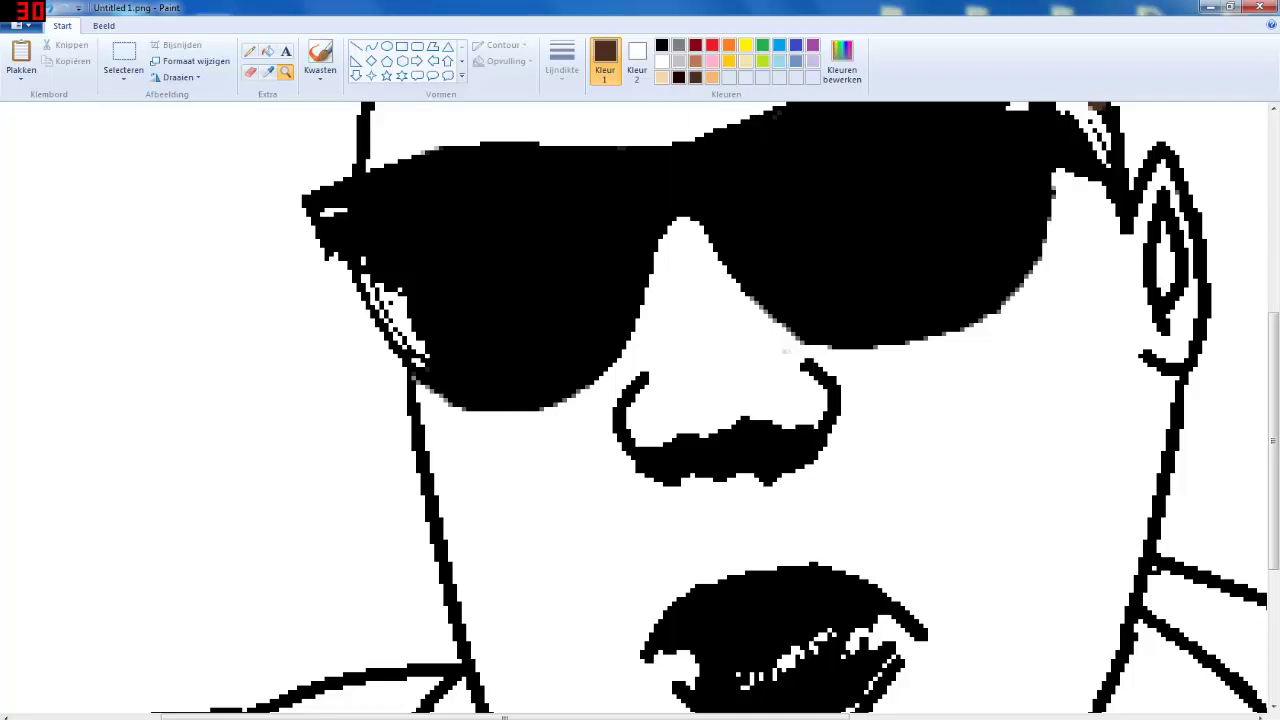
{"action": "left_click", "coordinate": [320, 60]}
{"action": "left_click", "coordinate": [637, 60]}
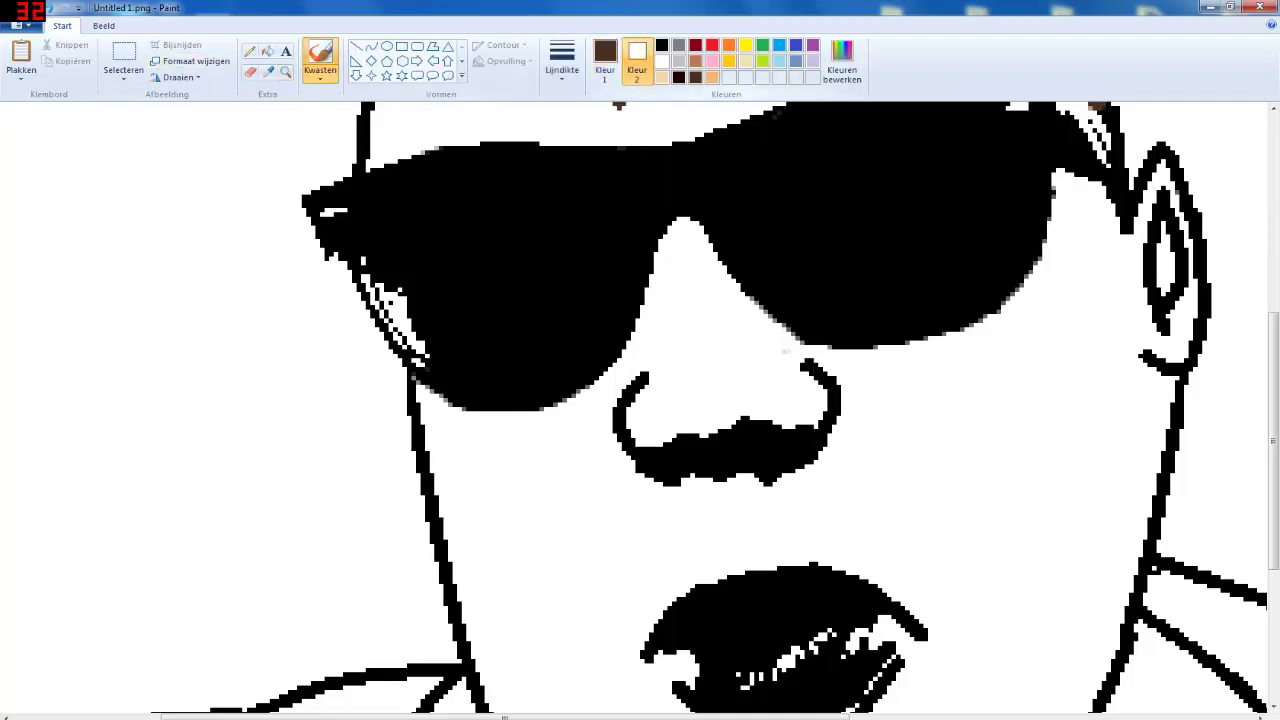
{"action": "left_click", "coordinate": [604, 60]}
{"action": "left_click", "coordinate": [662, 61]}
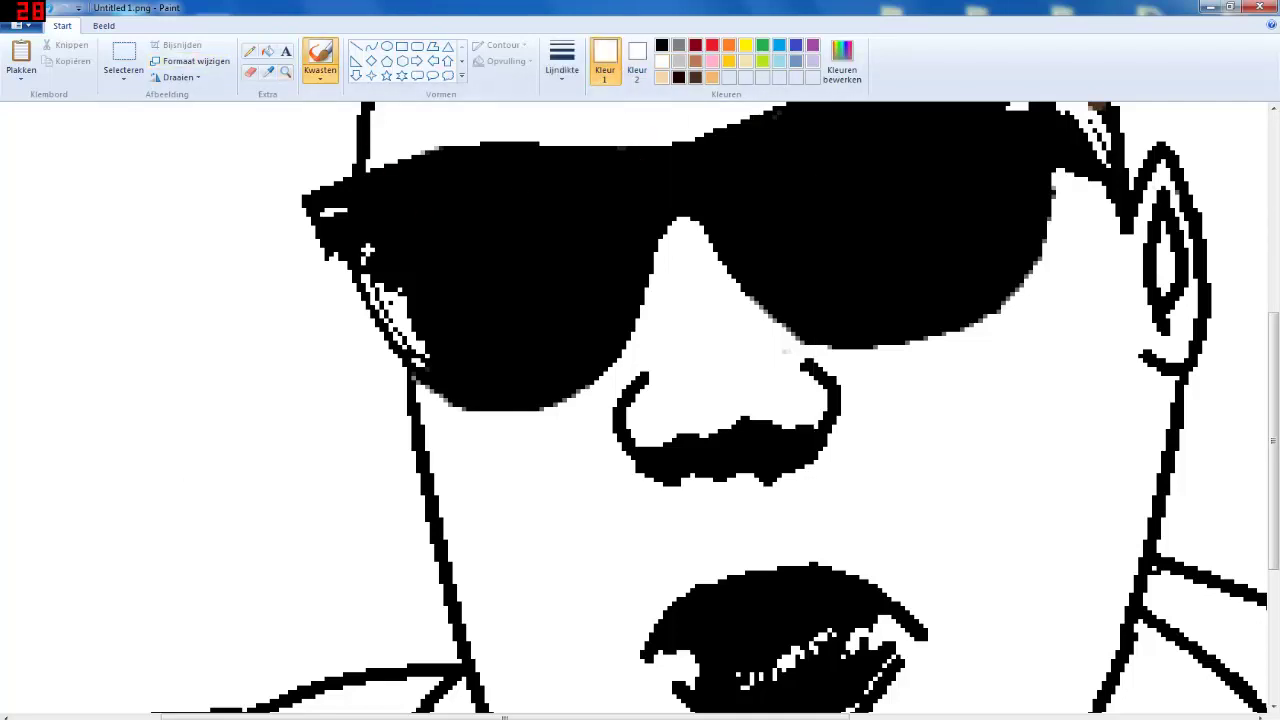
{"action": "mouse_move", "coordinate": [367, 250]}
{"action": "left_mouse_down"}
{"action": "mouse_move", "coordinate": [413, 305]}
{"action": "mouse_move", "coordinate": [429, 355]}
{"action": "mouse_move", "coordinate": [463, 376]}
{"action": "mouse_move", "coordinate": [565, 370]}
{"action": "mouse_move", "coordinate": [605, 325]}
{"action": "left_mouse_up"}
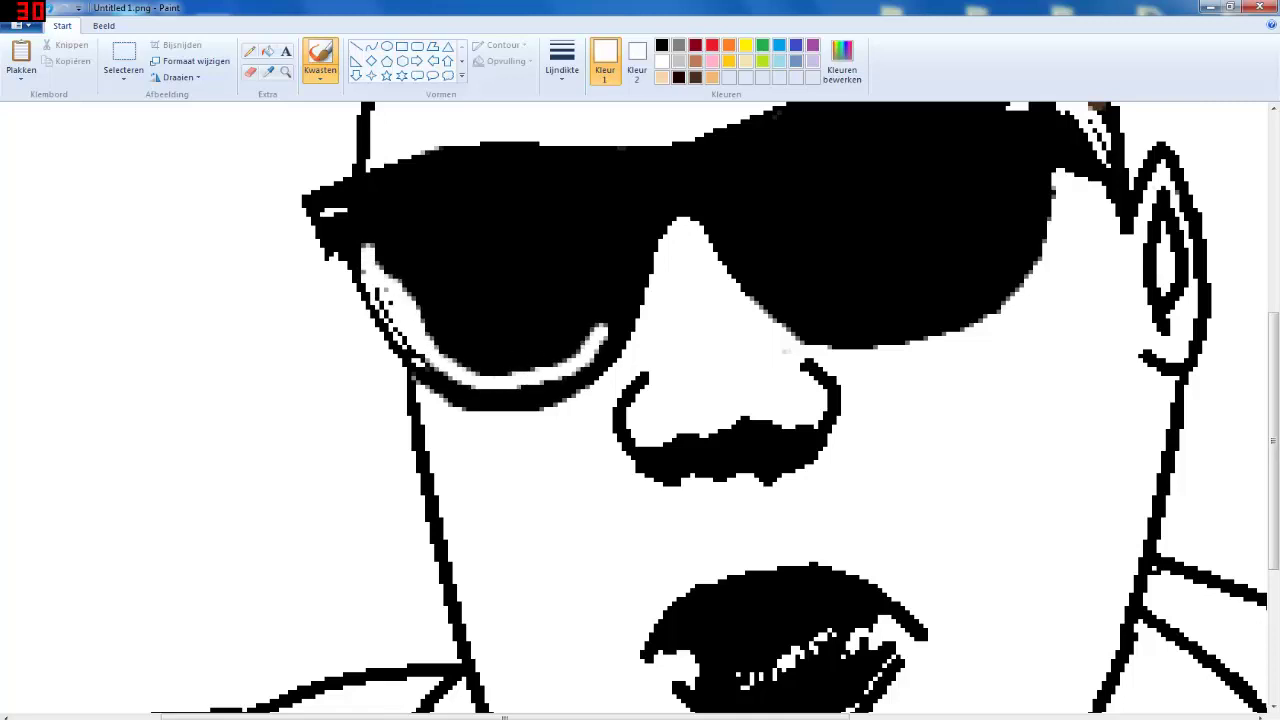
{"action": "left_click_drag", "start_coordinate": [378, 288], "coordinate": [402, 340]}
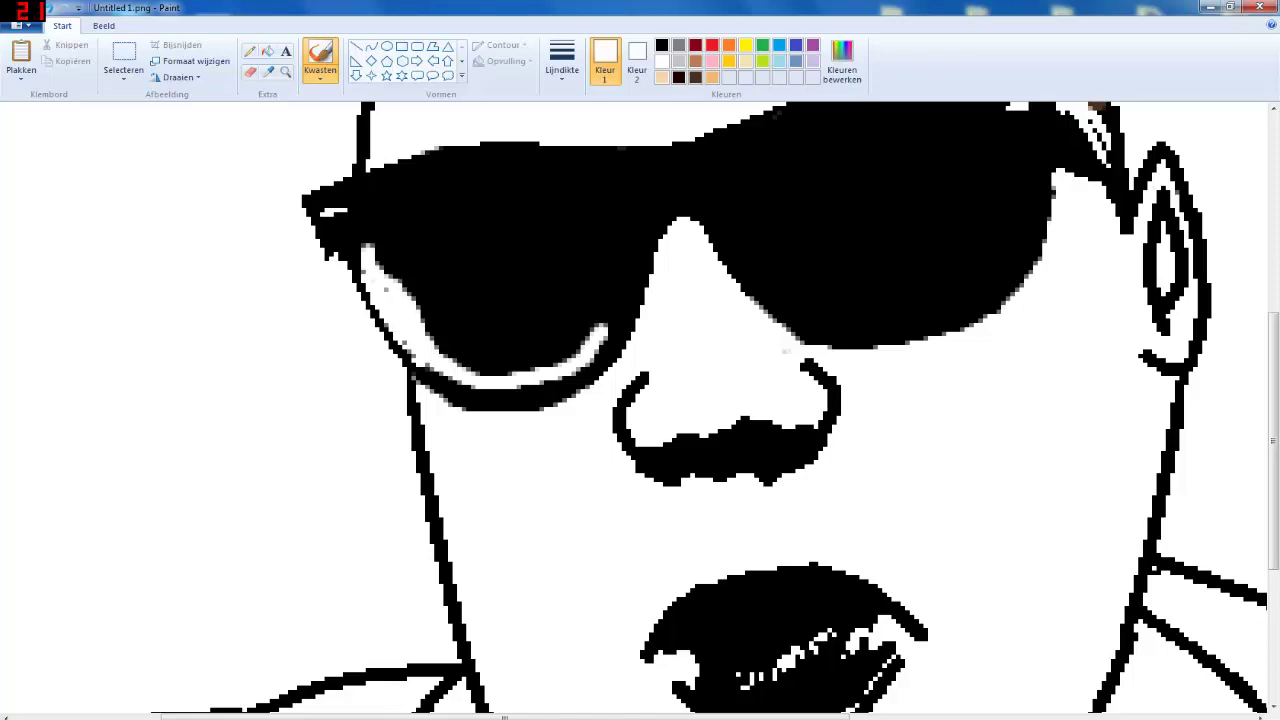
Enlarge the small white mark on the left hinge of the sunglasses with the white brush
{"action": "left_click_drag", "start_coordinate": [325, 214], "coordinate": [350, 208]}
{"action": "scroll", "coordinate": [537, 310], "scroll_direction": "up", "scroll_amount": 3}
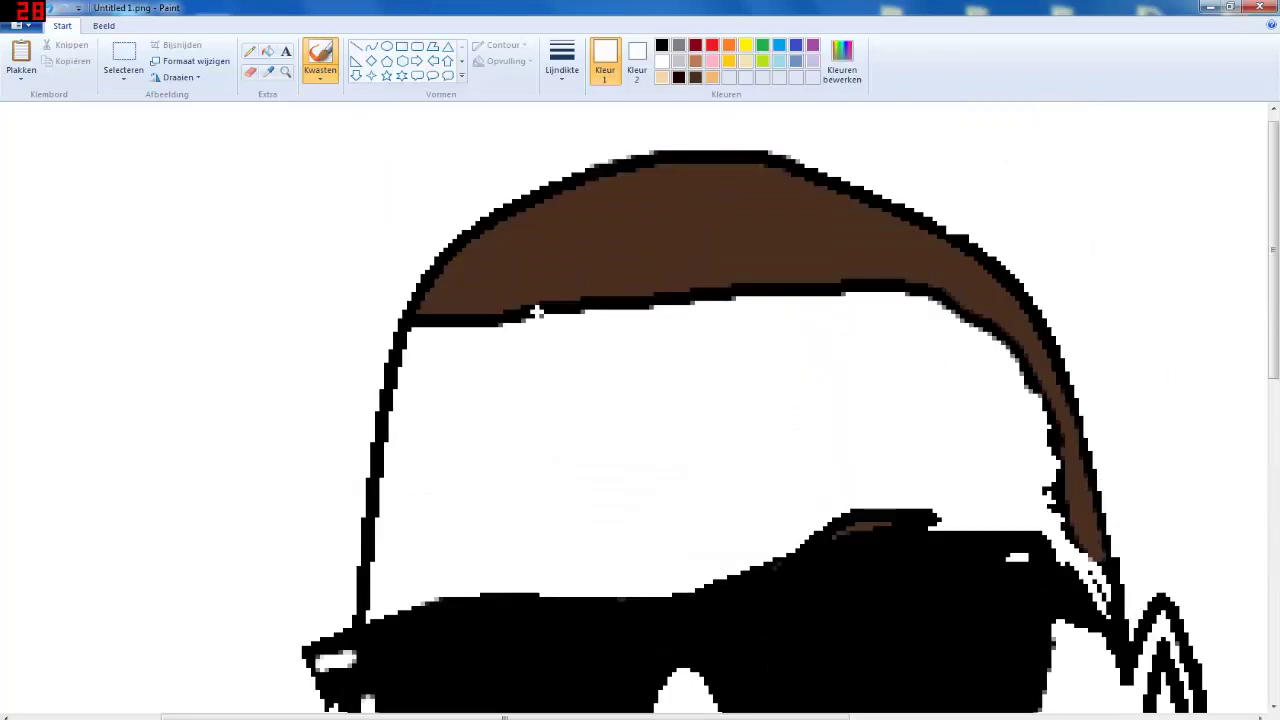
{"action": "scroll", "coordinate": [537, 311], "scroll_direction": "down", "scroll_amount": 3}
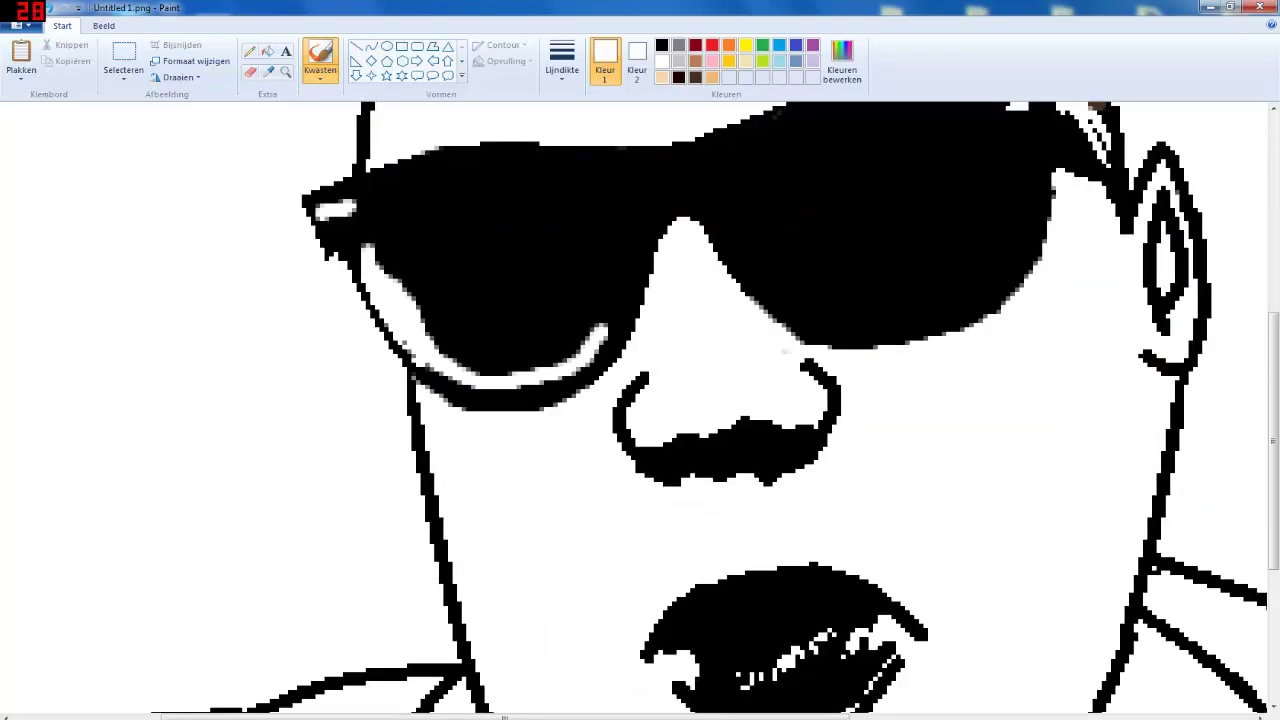
Switch to PhotoFiltre to look at the sunglasses in the original photo, and minimise its window
{"action": "key", "text": "alt+Tab"}
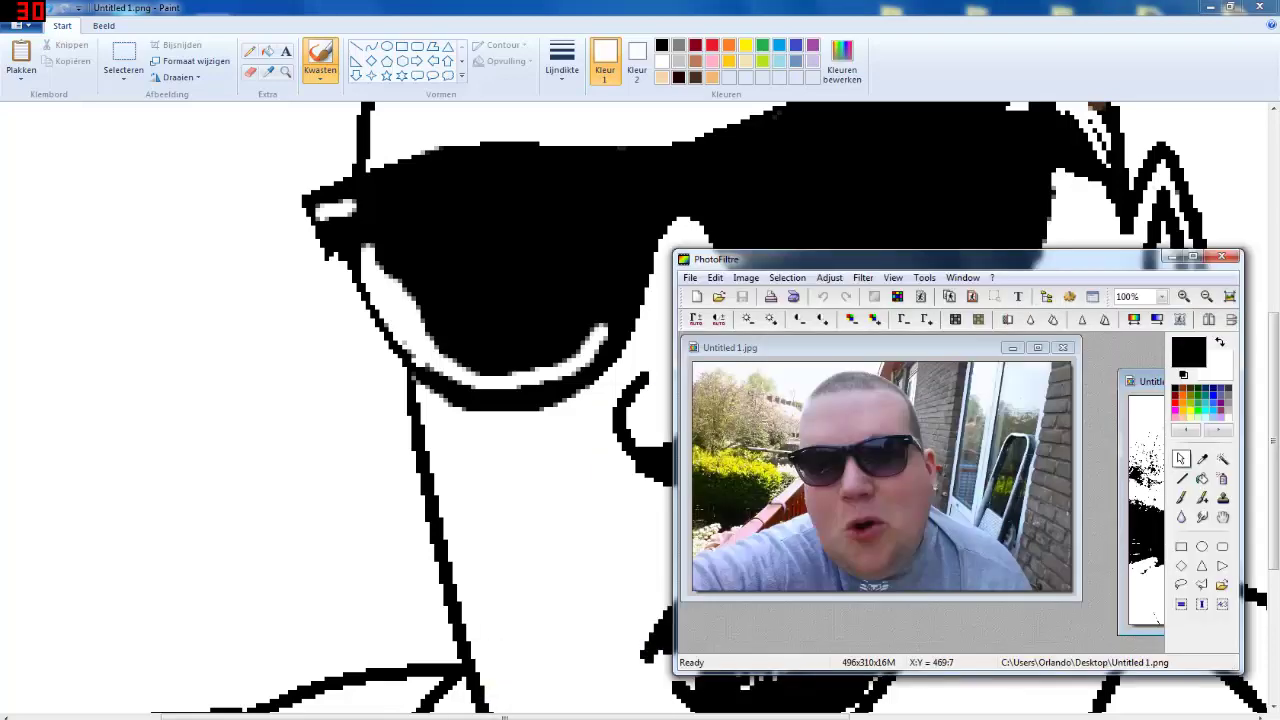
{"action": "left_click", "coordinate": [1153, 258]}
{"action": "scroll", "coordinate": [1000, 240], "scroll_direction": "up", "scroll_amount": 5}
{"action": "scroll", "coordinate": [930, 275], "scroll_direction": "down", "scroll_amount": 3}
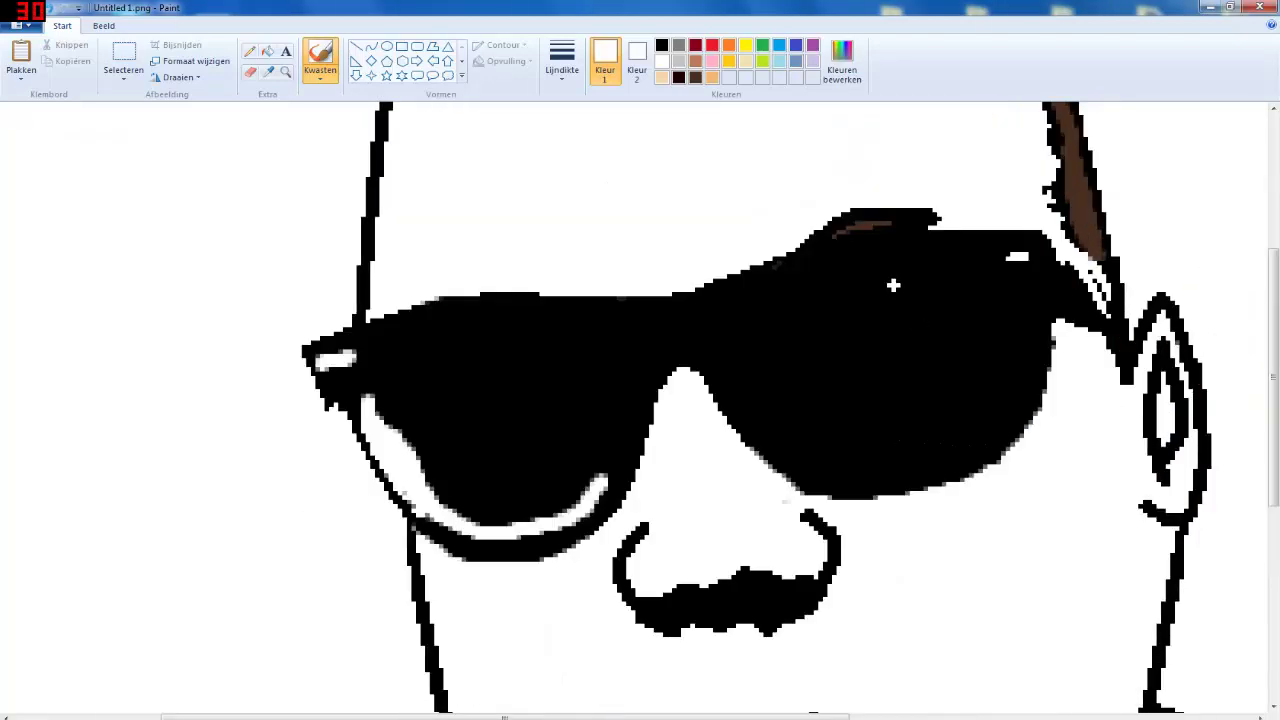
Try a white curved highlight along the lower edge of the right lens, check it zoomed out and undo it
{"action": "mouse_move", "coordinate": [754, 407]}
{"action": "left_mouse_down"}
{"action": "mouse_move", "coordinate": [845, 452]}
{"action": "mouse_move", "coordinate": [912, 456]}
{"action": "mouse_move", "coordinate": [975, 430]}
{"action": "mouse_move", "coordinate": [1040, 340]}
{"action": "mouse_move", "coordinate": [1010, 400]}
{"action": "mouse_move", "coordinate": [948, 435]}
{"action": "mouse_move", "coordinate": [832, 462]}
{"action": "mouse_move", "coordinate": [770, 432]}
{"action": "mouse_move", "coordinate": [756, 410]}
{"action": "left_mouse_up"}
{"action": "key", "text": "ctrl+z"}
{"action": "scroll", "coordinate": [756, 410], "scroll_direction": "up", "scroll_amount": 3}
{"action": "scroll", "coordinate": [756, 410], "scroll_direction": "down", "scroll_amount": 5}
{"action": "scroll", "coordinate": [756, 410], "scroll_direction": "up", "scroll_amount": 3}
{"action": "left_click", "coordinate": [285, 72]}
{"action": "right_click", "coordinate": [360, 240]}
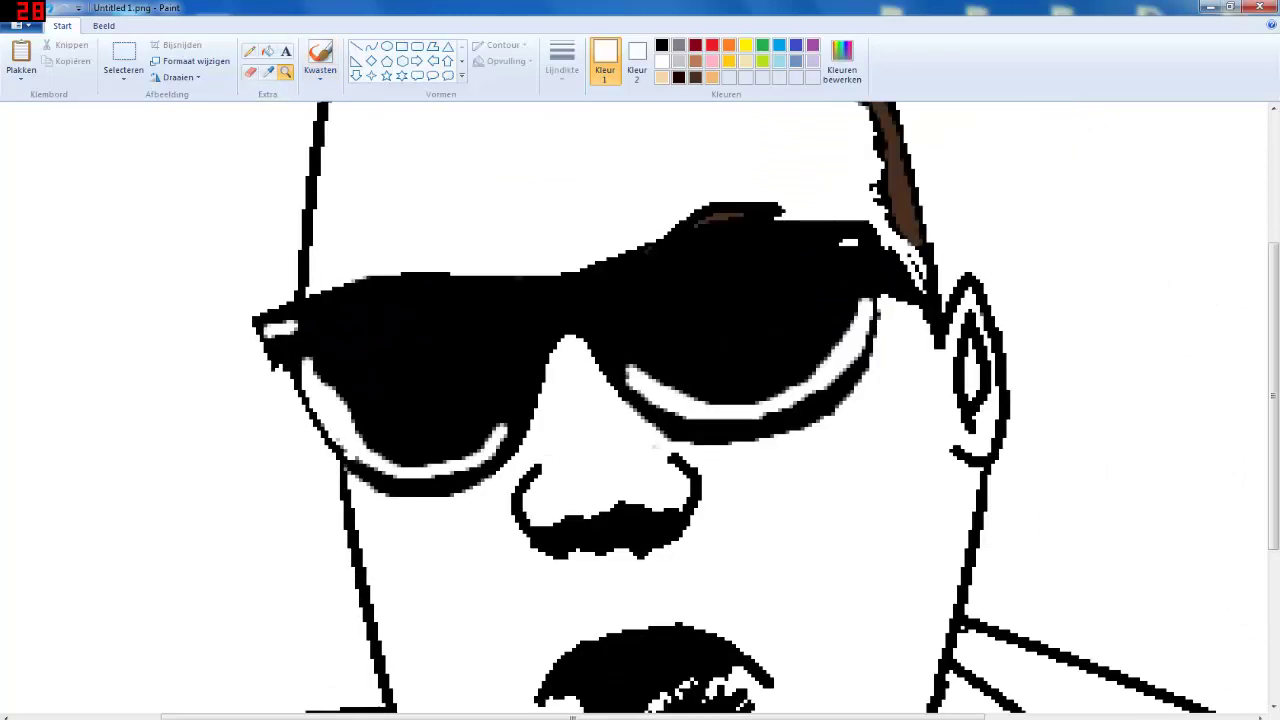
{"action": "right_click", "coordinate": [360, 240]}
{"action": "right_click", "coordinate": [360, 240]}
{"action": "right_click", "coordinate": [360, 240]}
{"action": "right_click", "coordinate": [360, 240]}
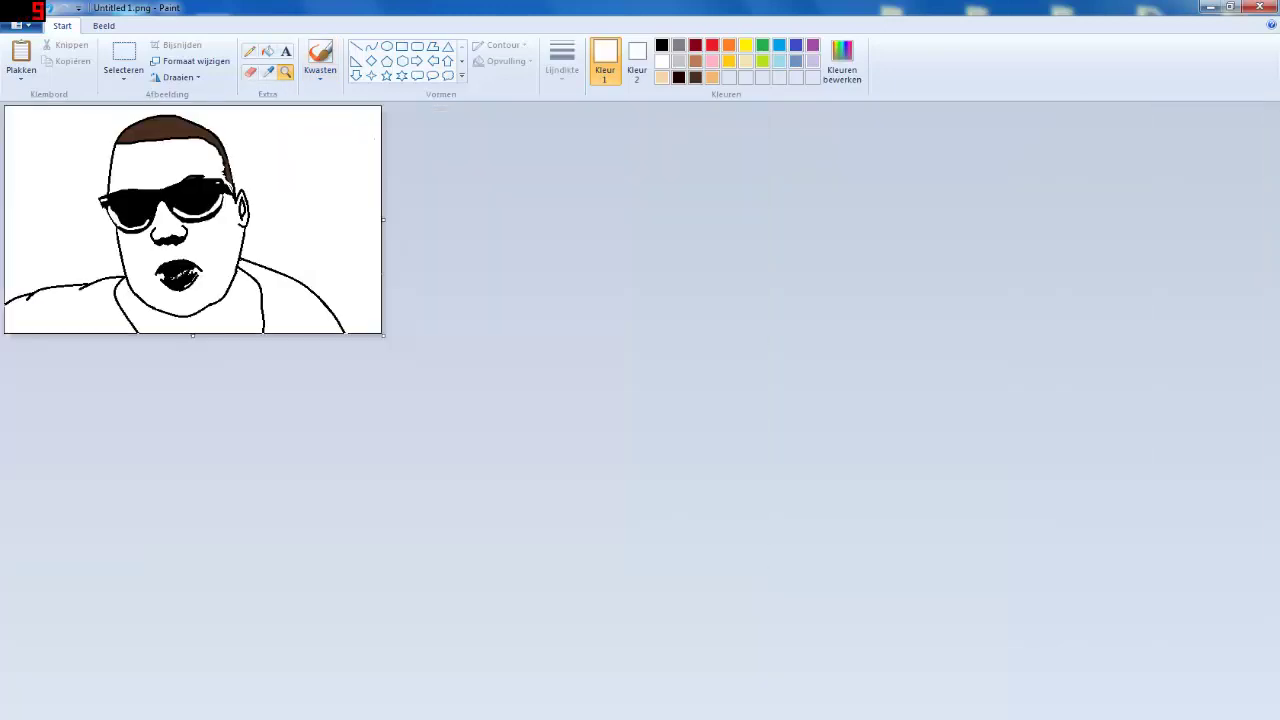
{"action": "key", "text": "ctrl+z"}
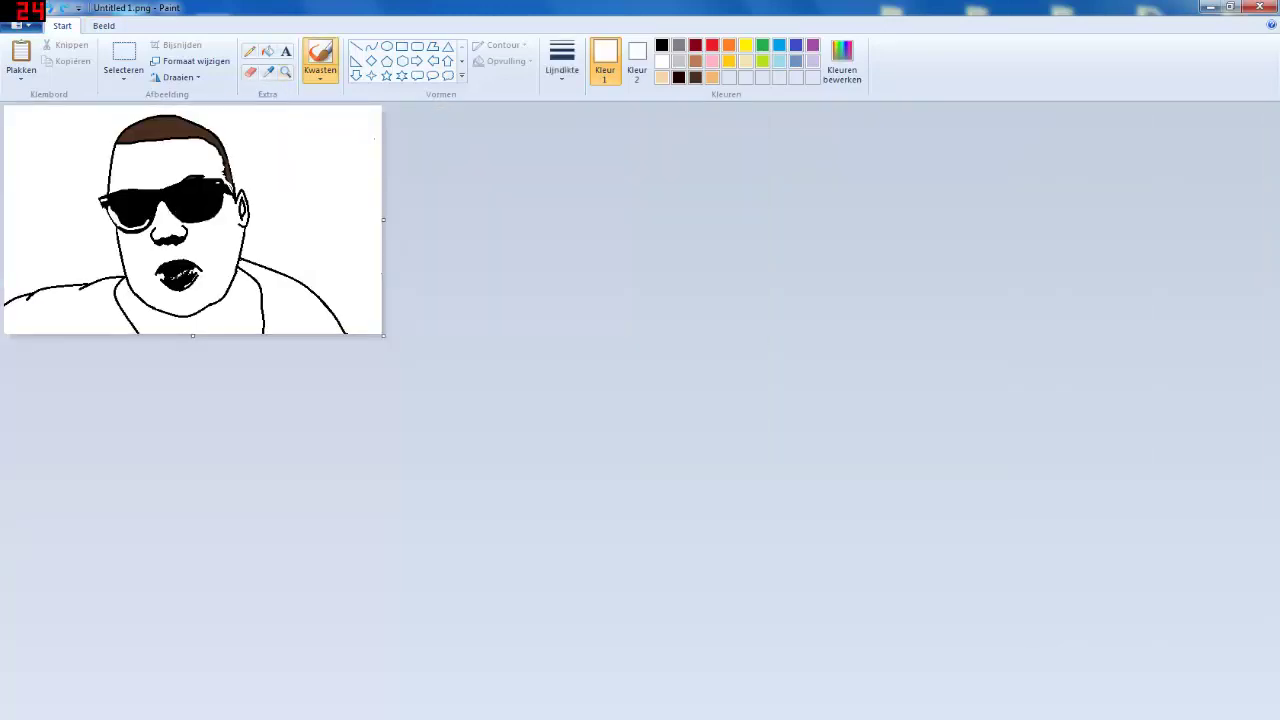
{"action": "key", "text": "alt+Tab"}
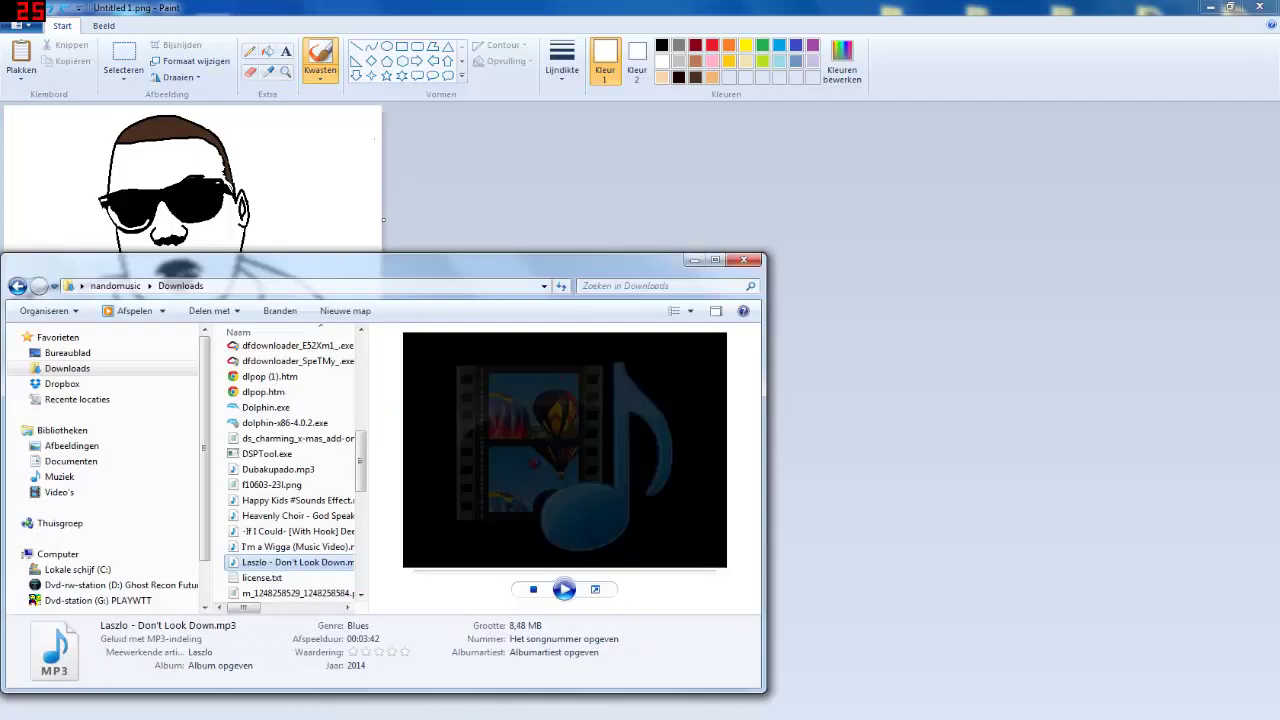
{"action": "key", "text": "alt+Tab"}
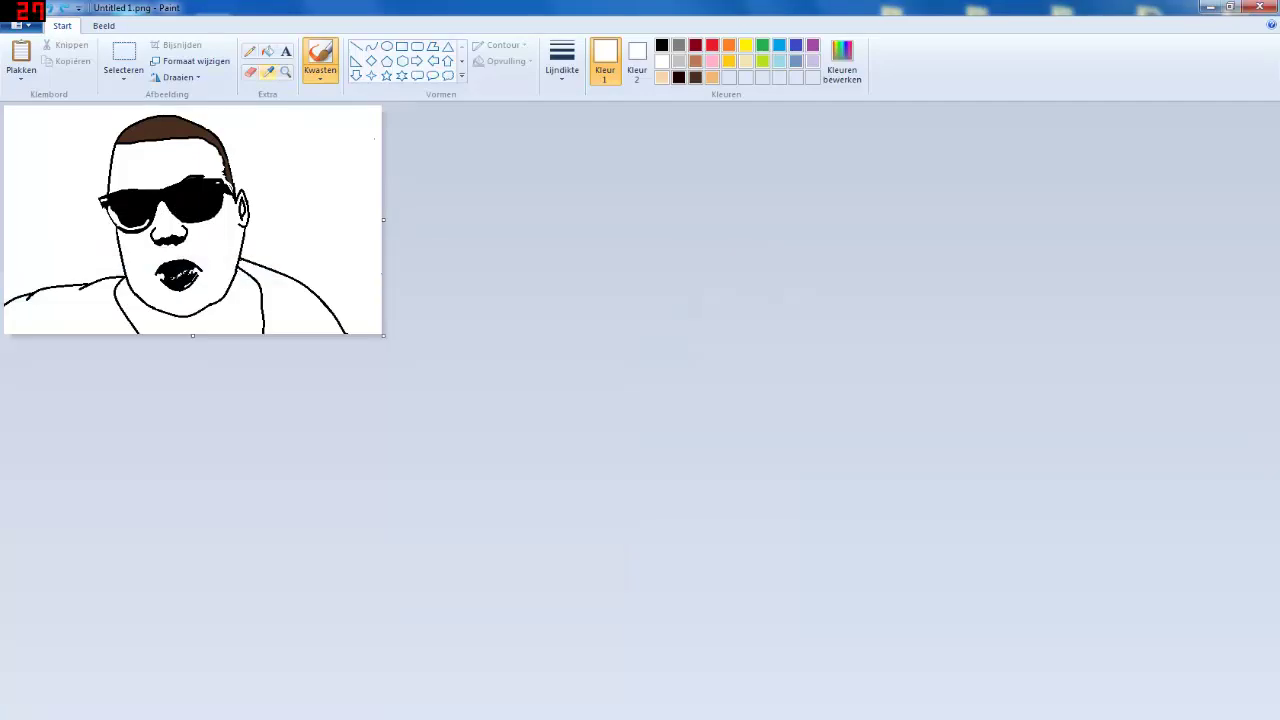
Undo the left hinge enlargement and the speck cleanup beside the left lens, keeping the lens's white highlight
{"action": "left_click", "coordinate": [285, 72]}
{"action": "left_click", "coordinate": [203, 231]}
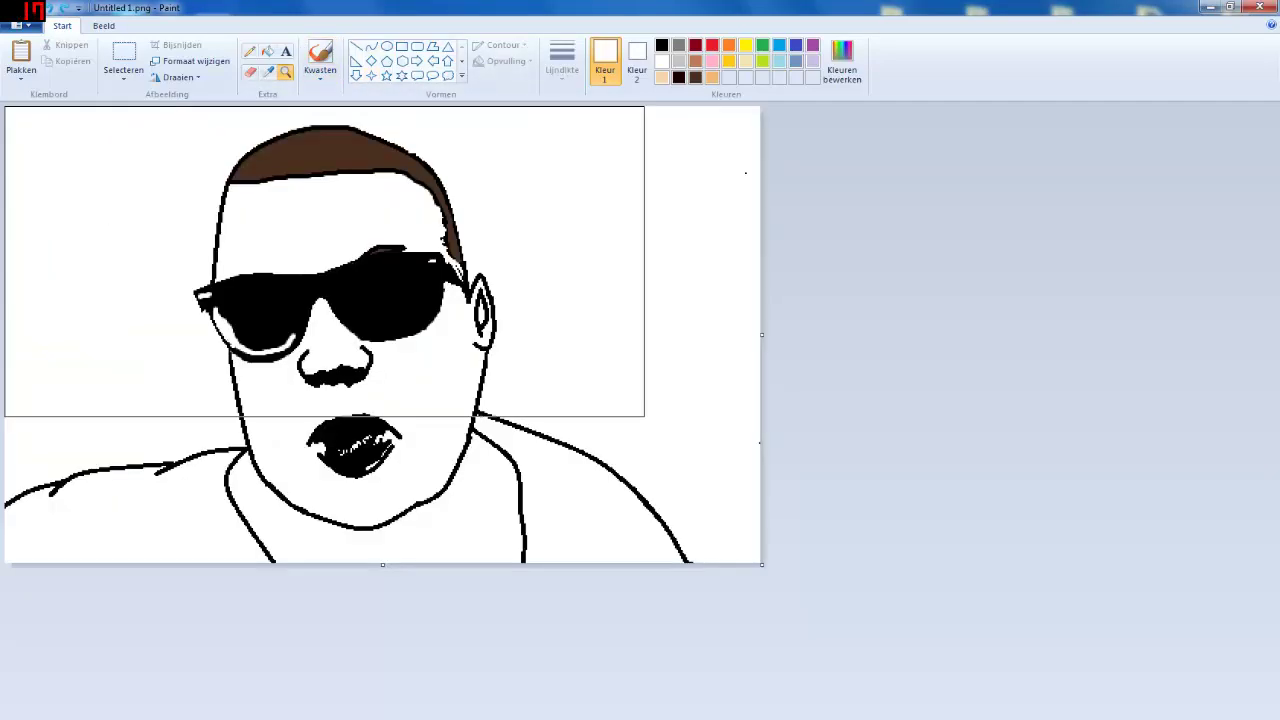
{"action": "left_click", "coordinate": [203, 231]}
{"action": "left_click", "coordinate": [203, 231]}
{"action": "key", "text": "ctrl+Page_Up"}
{"action": "key", "text": "ctrl+Page_Up"}
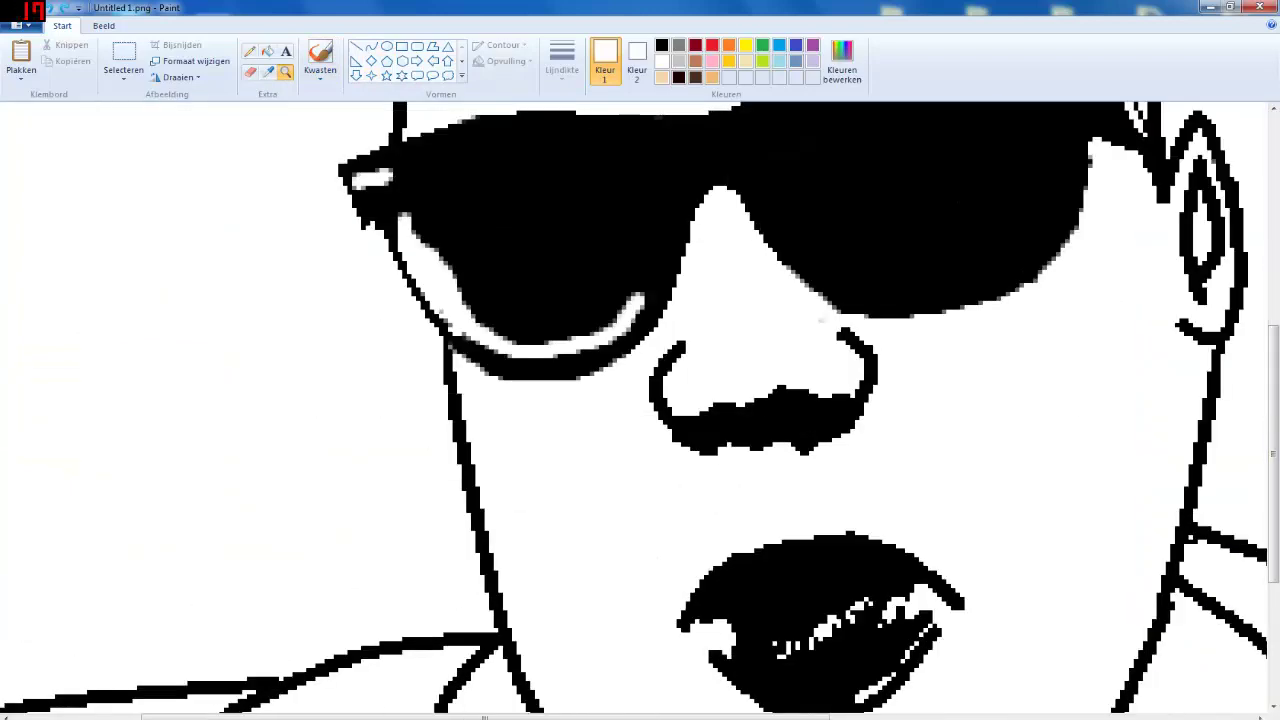
{"action": "left_click", "coordinate": [320, 53]}
{"action": "left_click", "coordinate": [48, 8]}
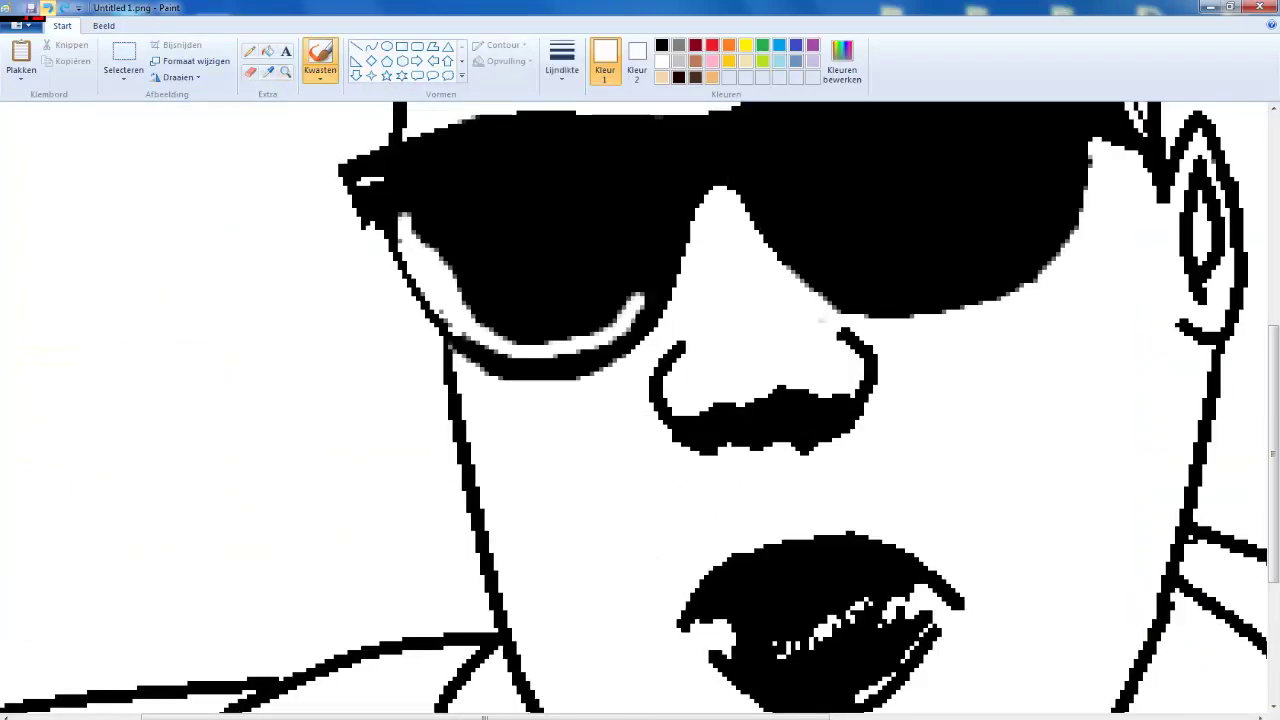
{"action": "left_click", "coordinate": [48, 8]}
{"action": "left_click", "coordinate": [48, 8]}
{"action": "left_click", "coordinate": [65, 8]}
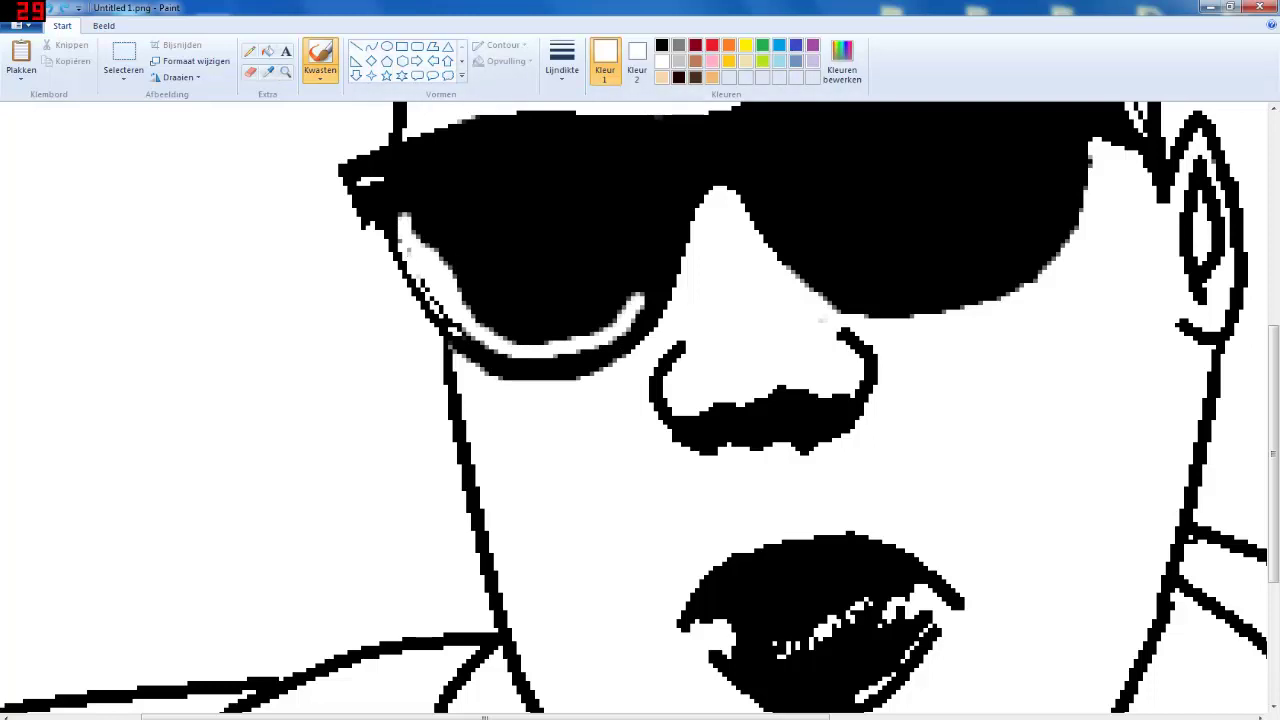
Widen the left lens's white highlight over the leftover specks and enlarge the white marks on both hinges of the sunglasses
{"action": "left_click_drag", "start_coordinate": [444, 320], "coordinate": [506, 362]}
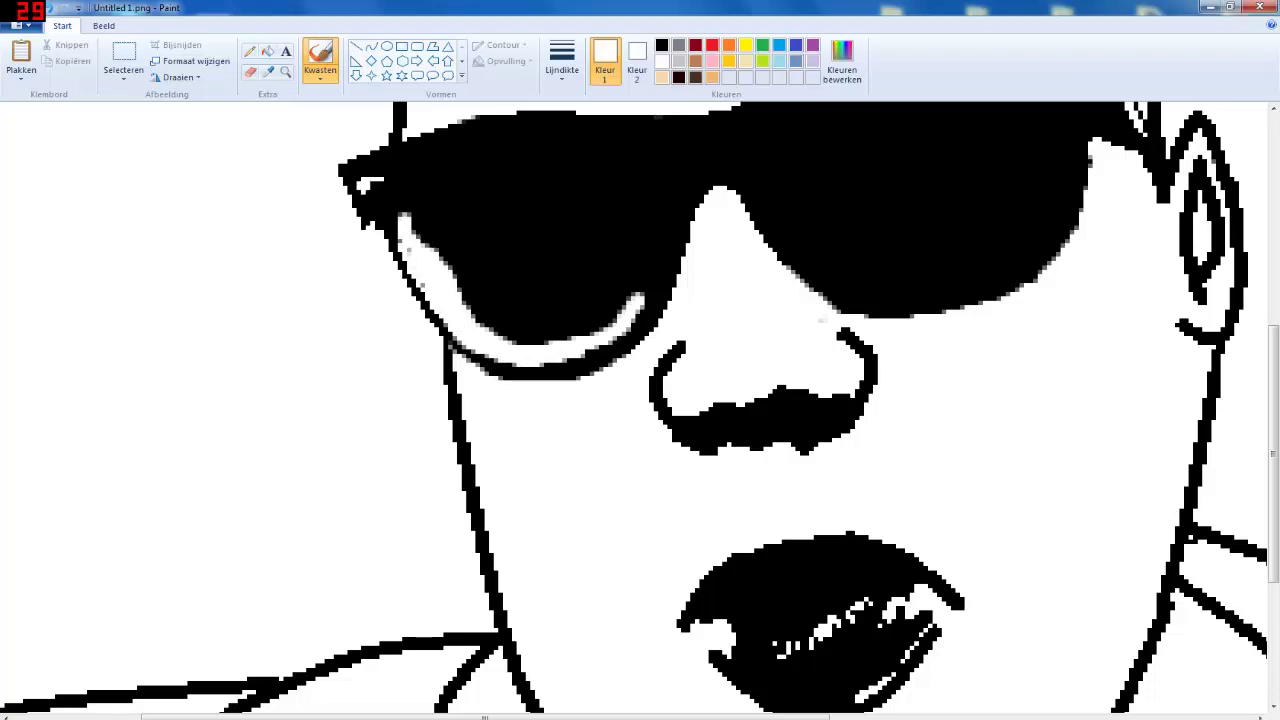
{"action": "scroll", "coordinate": [473, 267], "scroll_direction": "up", "scroll_amount": 3}
{"action": "scroll", "coordinate": [473, 267], "scroll_direction": "down", "scroll_amount": 1}
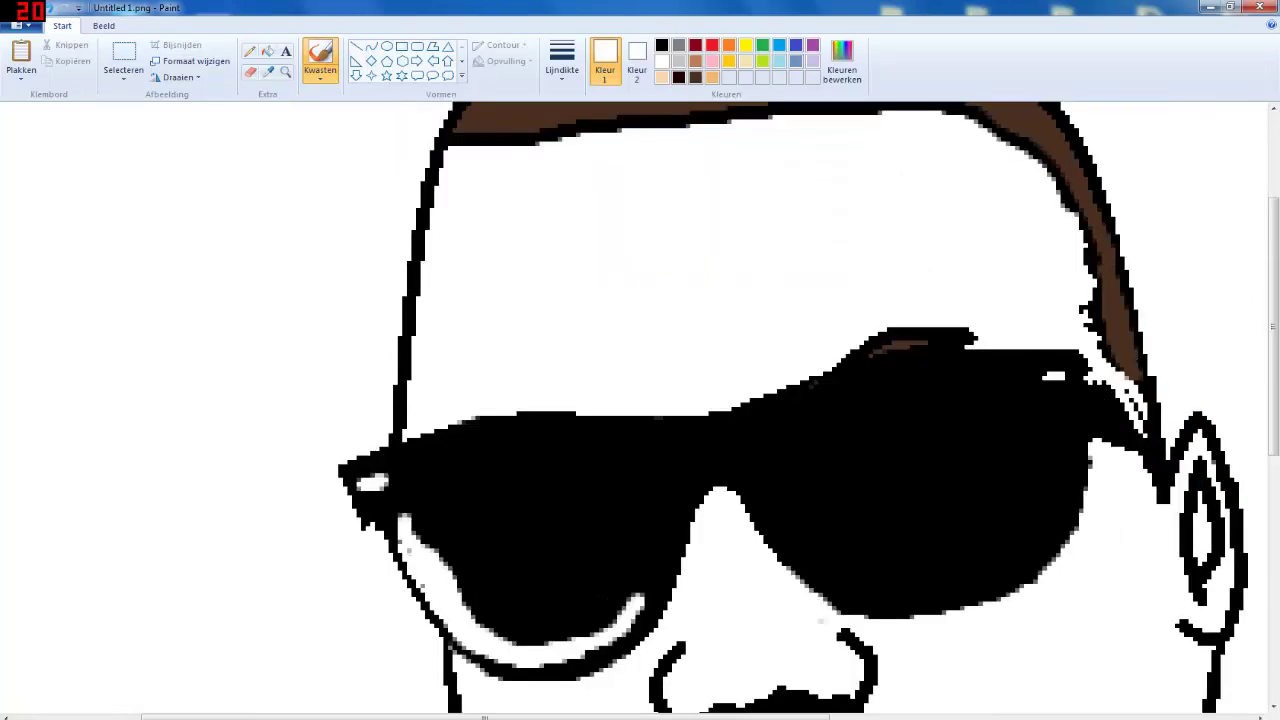
{"action": "left_click_drag", "start_coordinate": [1040, 378], "coordinate": [1066, 378]}
Try a broad white highlight along the right lens's lower edge, check it on the whole drawing and undo its strokes
{"action": "mouse_move", "coordinate": [756, 472]}
{"action": "left_mouse_down"}
{"action": "mouse_move", "coordinate": [812, 546]}
{"action": "mouse_move", "coordinate": [851, 570]}
{"action": "mouse_move", "coordinate": [896, 574]}
{"action": "mouse_move", "coordinate": [1013, 532]}
{"action": "mouse_move", "coordinate": [1068, 452]}
{"action": "left_mouse_up"}
{"action": "mouse_move", "coordinate": [1066, 500]}
{"action": "left_mouse_down"}
{"action": "mouse_move", "coordinate": [984, 572]}
{"action": "mouse_move", "coordinate": [866, 598]}
{"action": "mouse_move", "coordinate": [796, 556]}
{"action": "mouse_move", "coordinate": [774, 516]}
{"action": "left_mouse_up"}
{"action": "left_click_drag", "start_coordinate": [832, 586], "coordinate": [990, 566]}
{"action": "key", "text": "ctrl+z"}
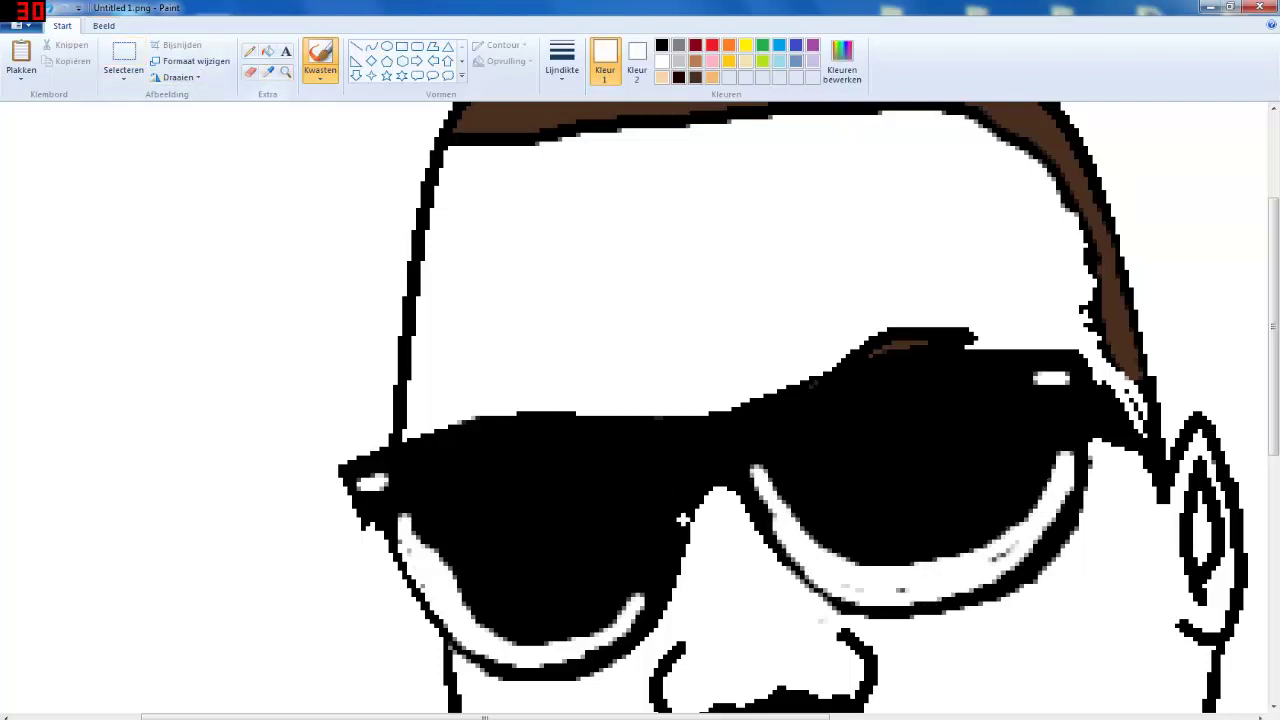
{"action": "left_click", "coordinate": [285, 72]}
{"action": "right_click", "coordinate": [722, 458]}
{"action": "right_click", "coordinate": [722, 458]}
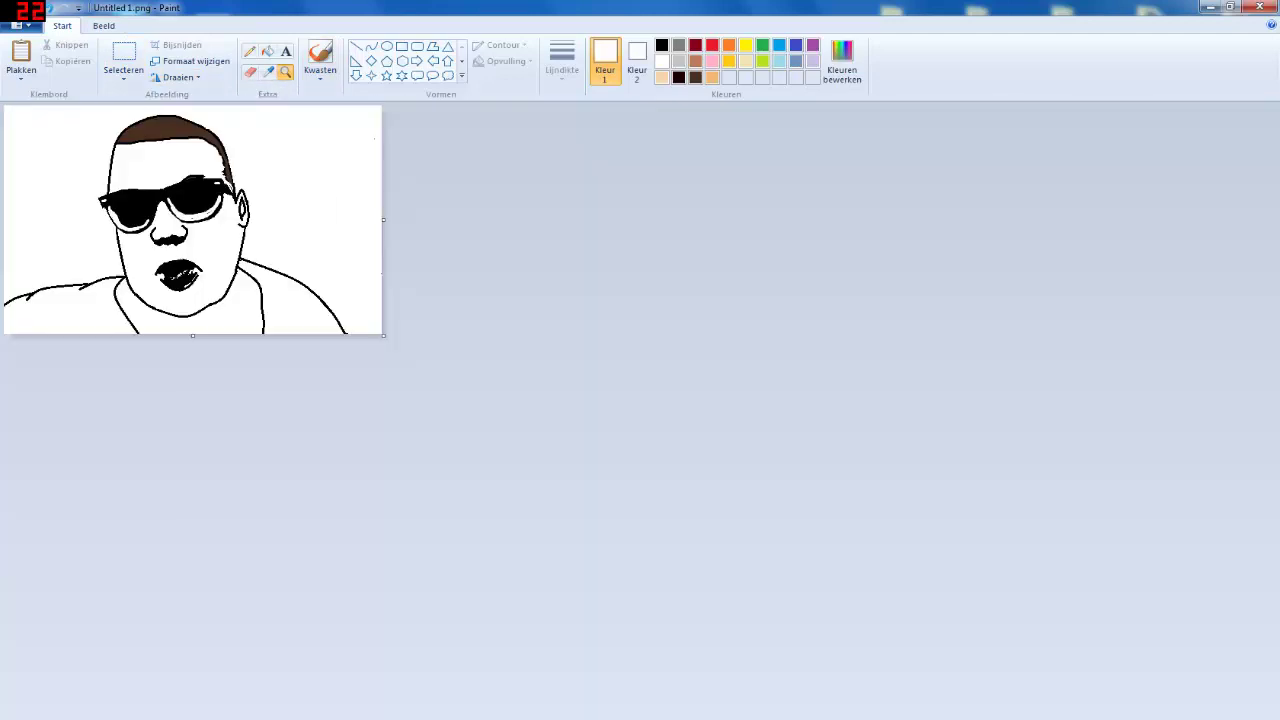
{"action": "left_click", "coordinate": [270, 240]}
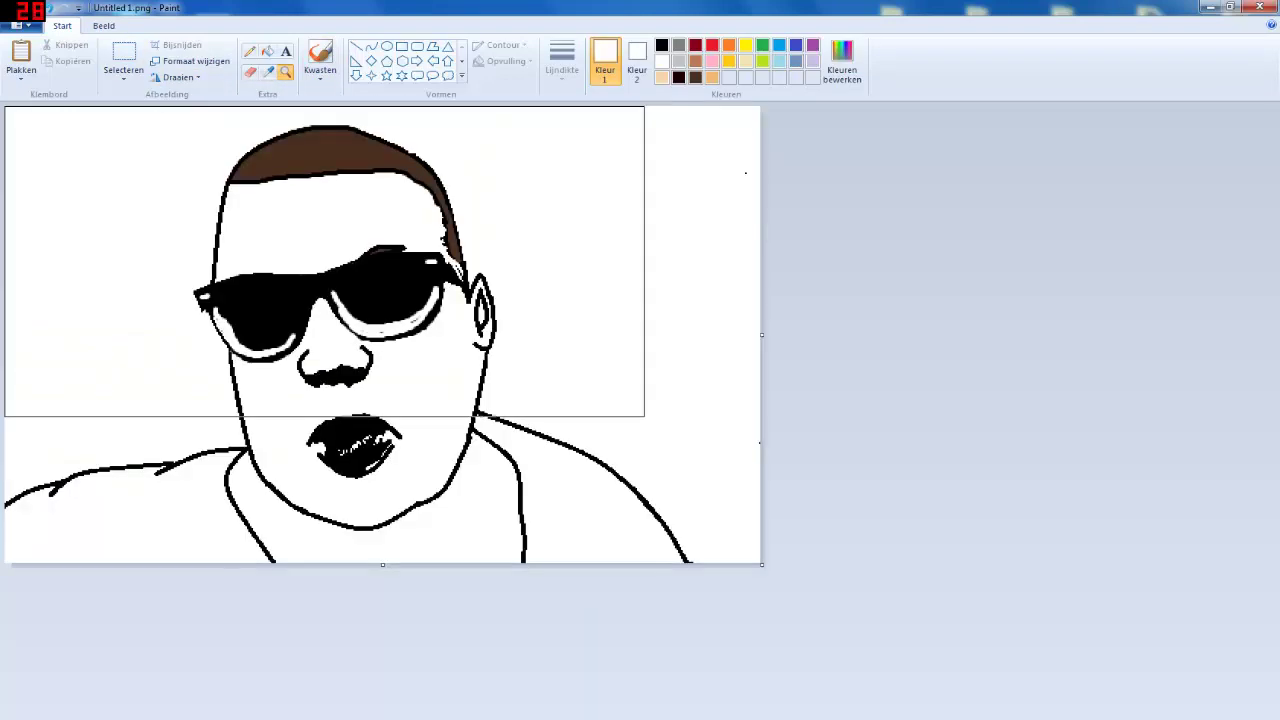
{"action": "left_click", "coordinate": [640, 458]}
{"action": "left_click", "coordinate": [638, 458]}
{"action": "left_click", "coordinate": [47, 8]}
Brush a short, narrow white curved highlight inside the lower edge of the right lens and thicken it slightly
{"action": "scroll", "coordinate": [1258, 512], "scroll_direction": "up", "scroll_amount": 5}
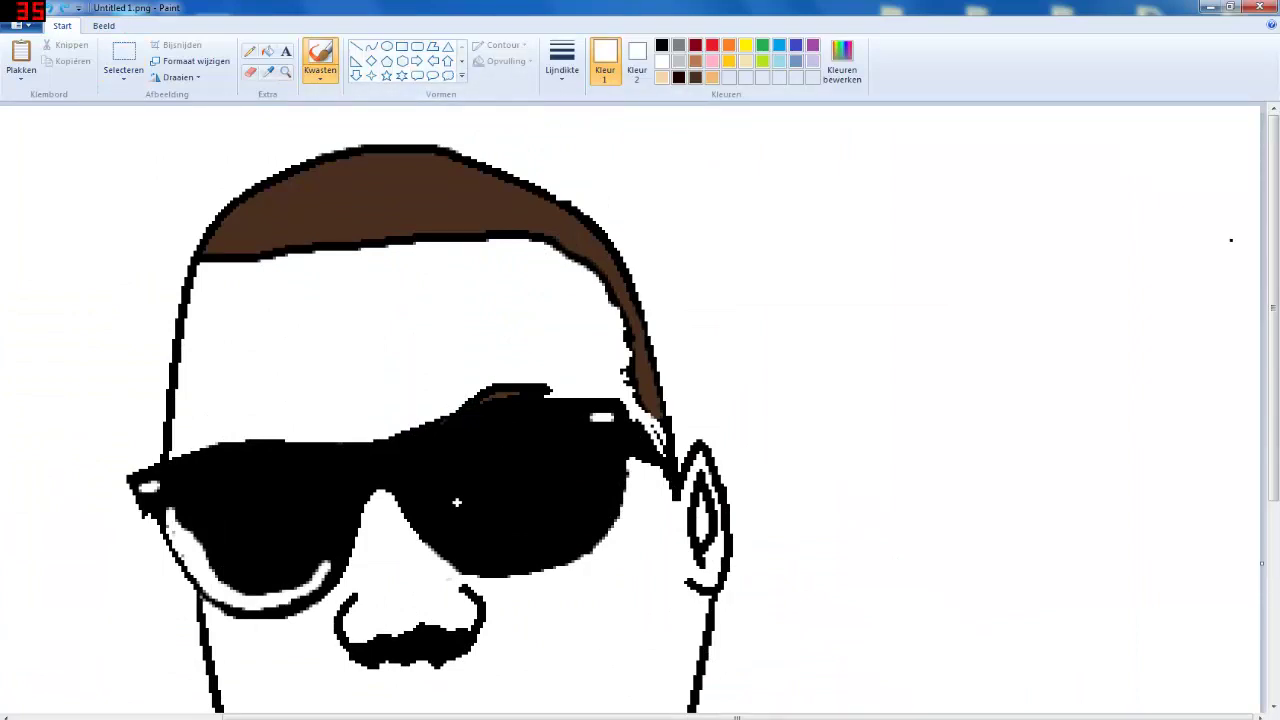
{"action": "mouse_move", "coordinate": [430, 527]}
{"action": "left_mouse_down"}
{"action": "mouse_move", "coordinate": [540, 553]}
{"action": "mouse_move", "coordinate": [598, 510]}
{"action": "left_mouse_up"}
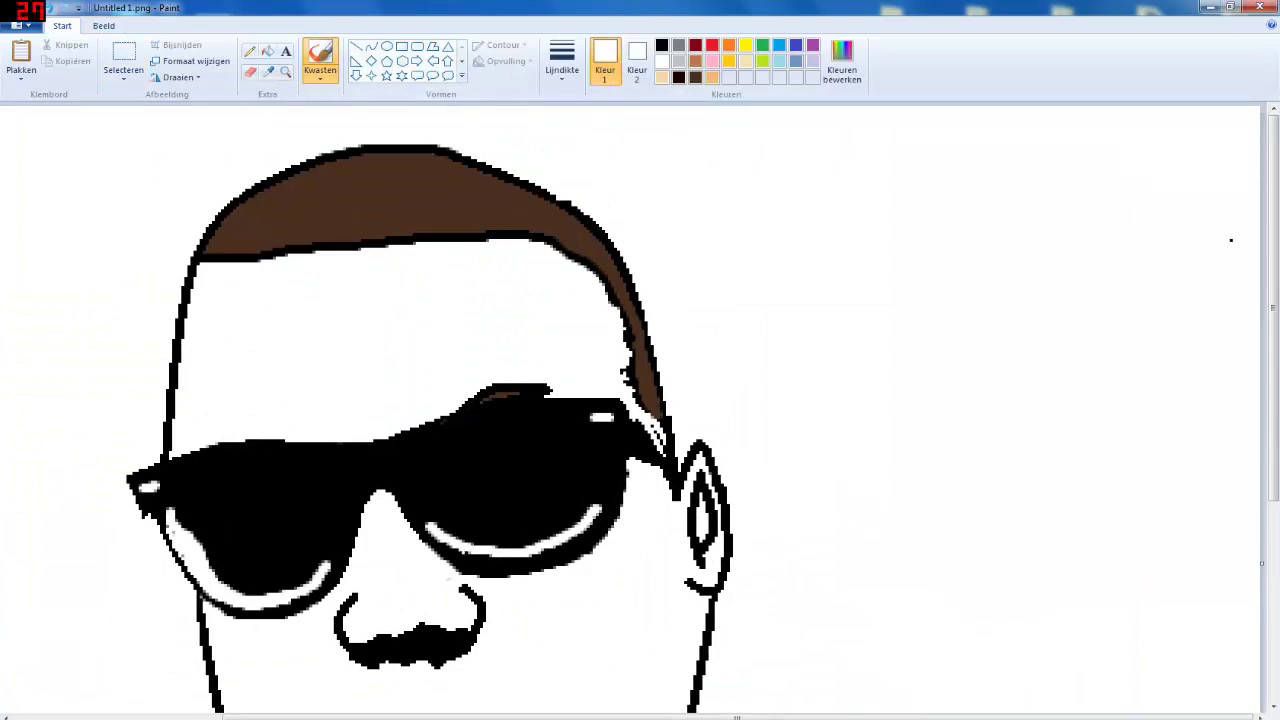
{"action": "left_click_drag", "start_coordinate": [462, 550], "coordinate": [540, 550]}
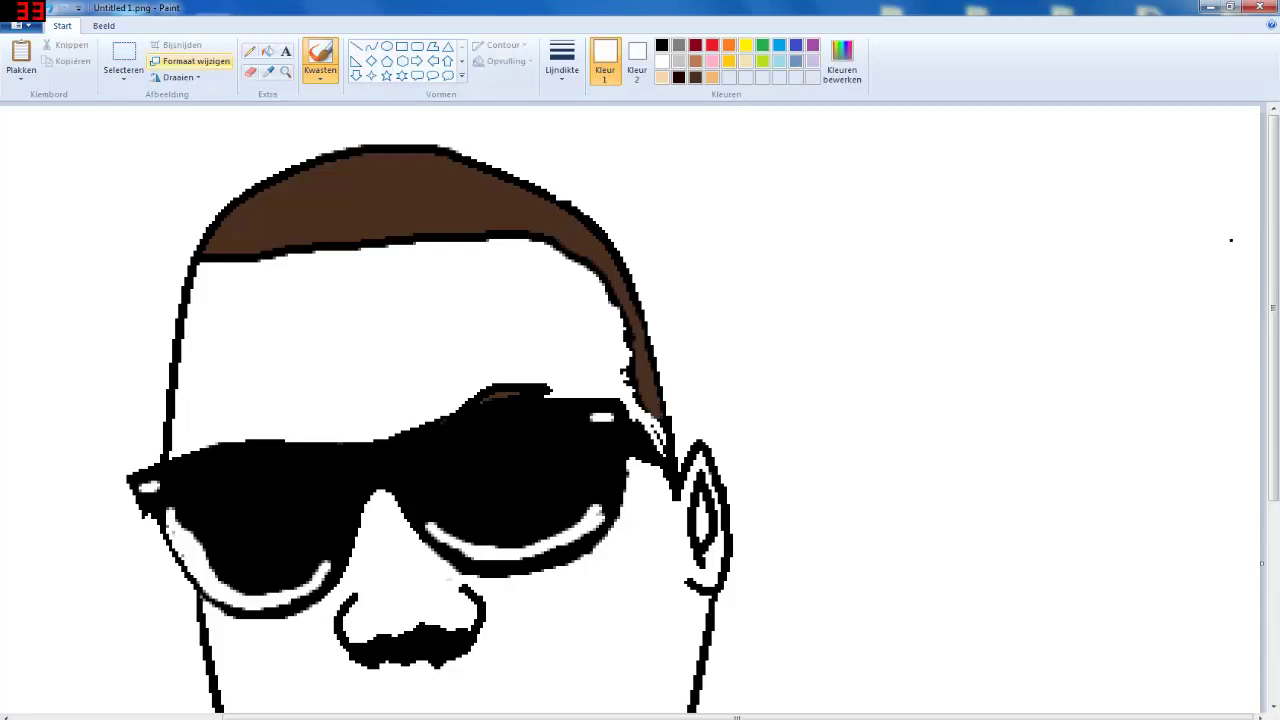
Examine the lens highlights on the whole drawing and close up
{"action": "left_click", "coordinate": [285, 72]}
{"action": "right_click", "coordinate": [579, 541]}
{"action": "right_click", "coordinate": [579, 541]}
{"action": "right_click", "coordinate": [579, 541]}
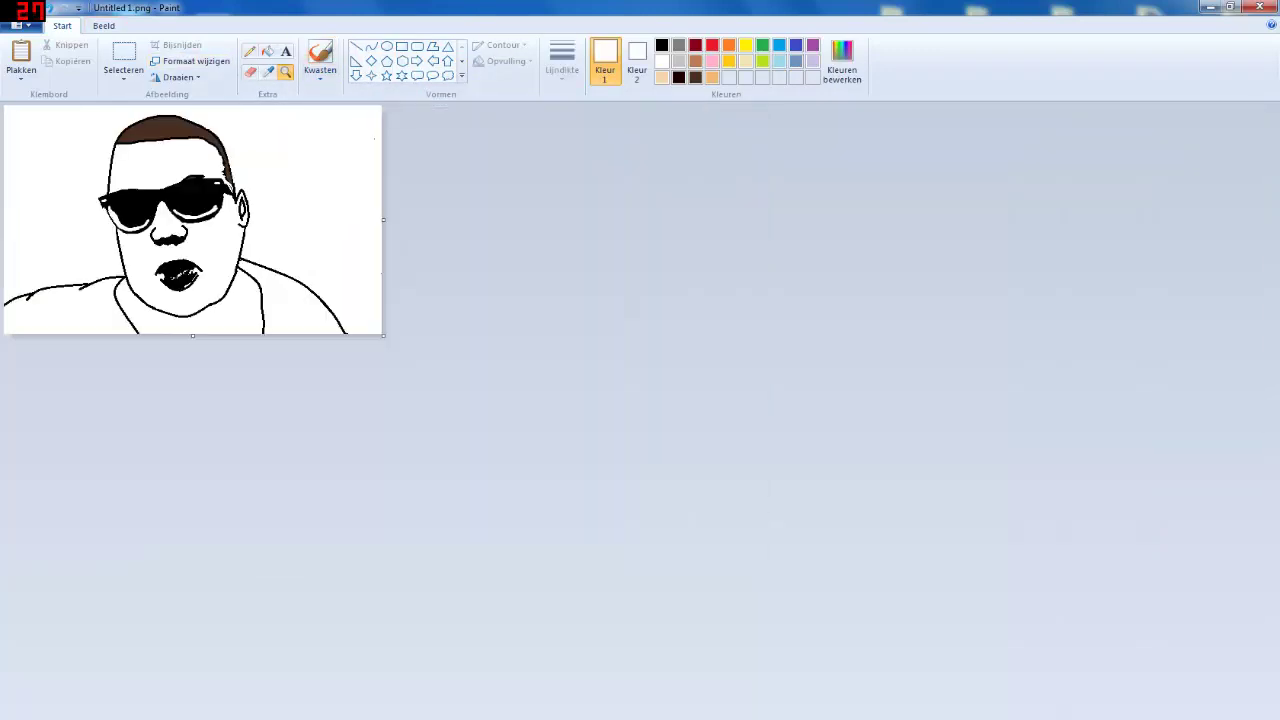
{"action": "left_click", "coordinate": [230, 220]}
{"action": "left_click", "coordinate": [324, 261]}
{"action": "left_click", "coordinate": [324, 261]}
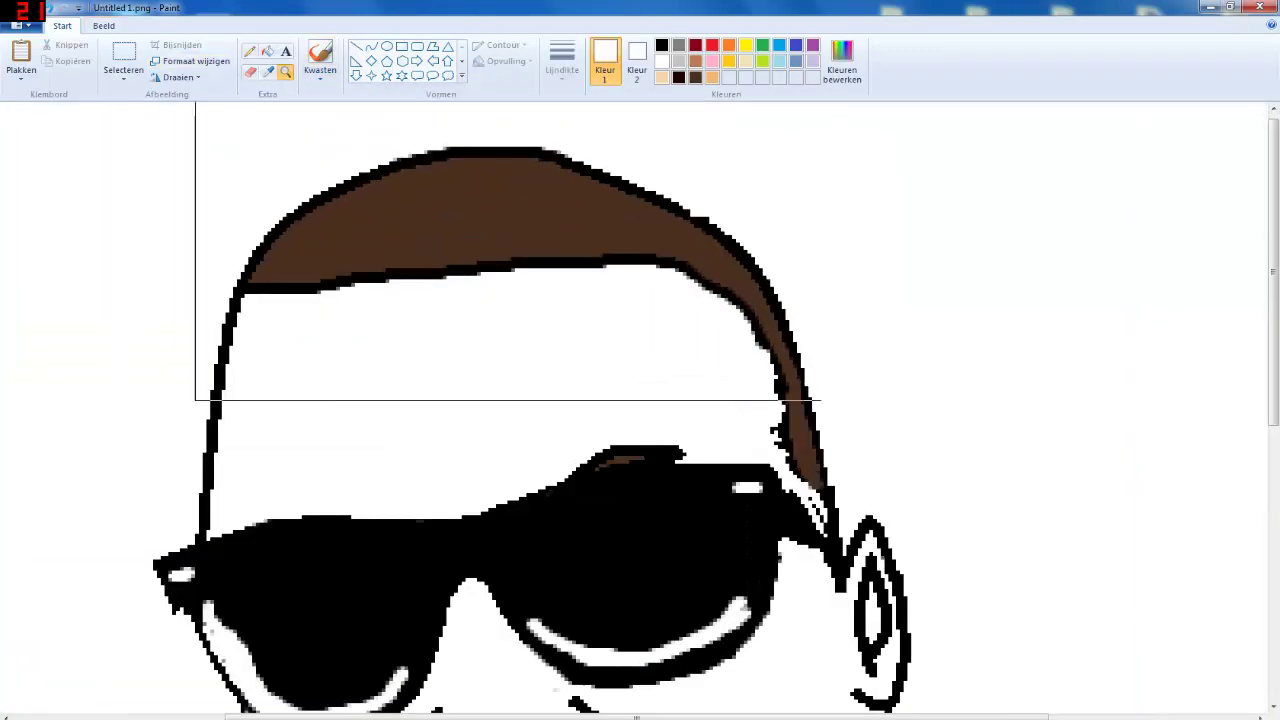
Mix a lighter brown from the dark hair brown and brush a highlight strip along the hair's upper right edge
{"action": "left_click", "coordinate": [324, 261]}
{"action": "left_click", "coordinate": [695, 77]}
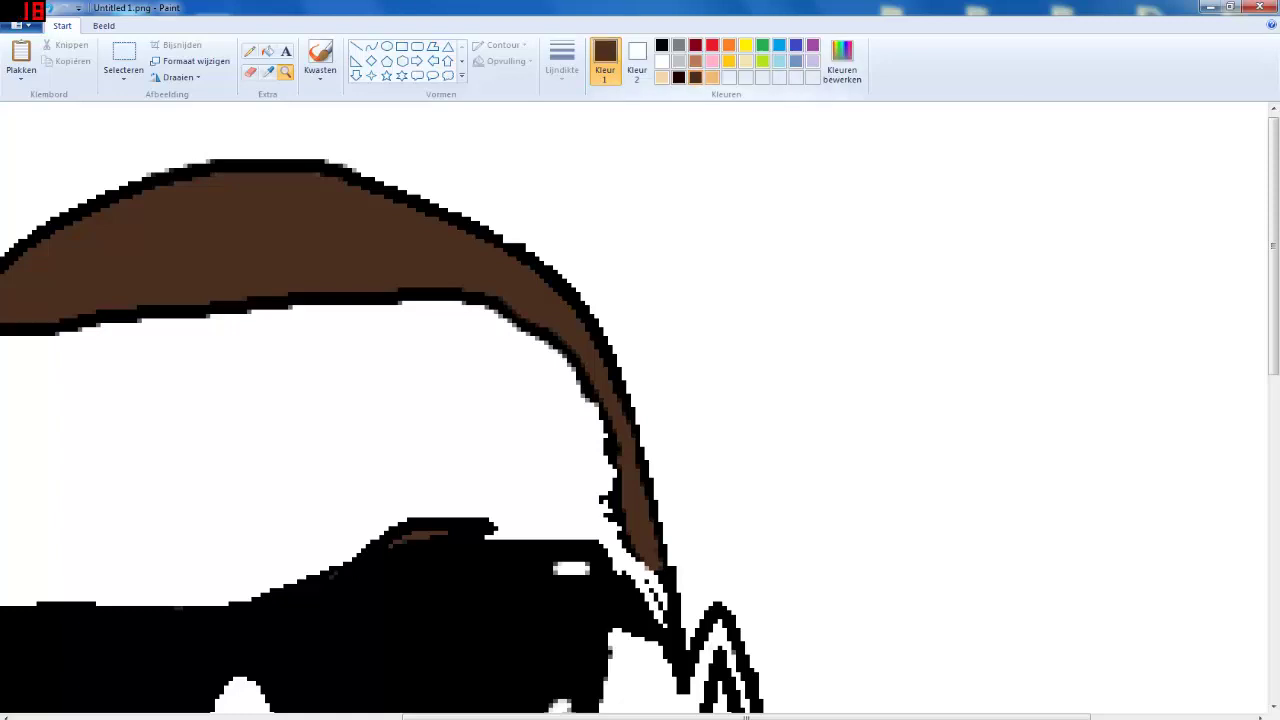
{"action": "left_click", "coordinate": [842, 60]}
{"action": "left_click_drag", "start_coordinate": [802, 385], "coordinate": [802, 365]}
{"action": "key", "text": "Return"}
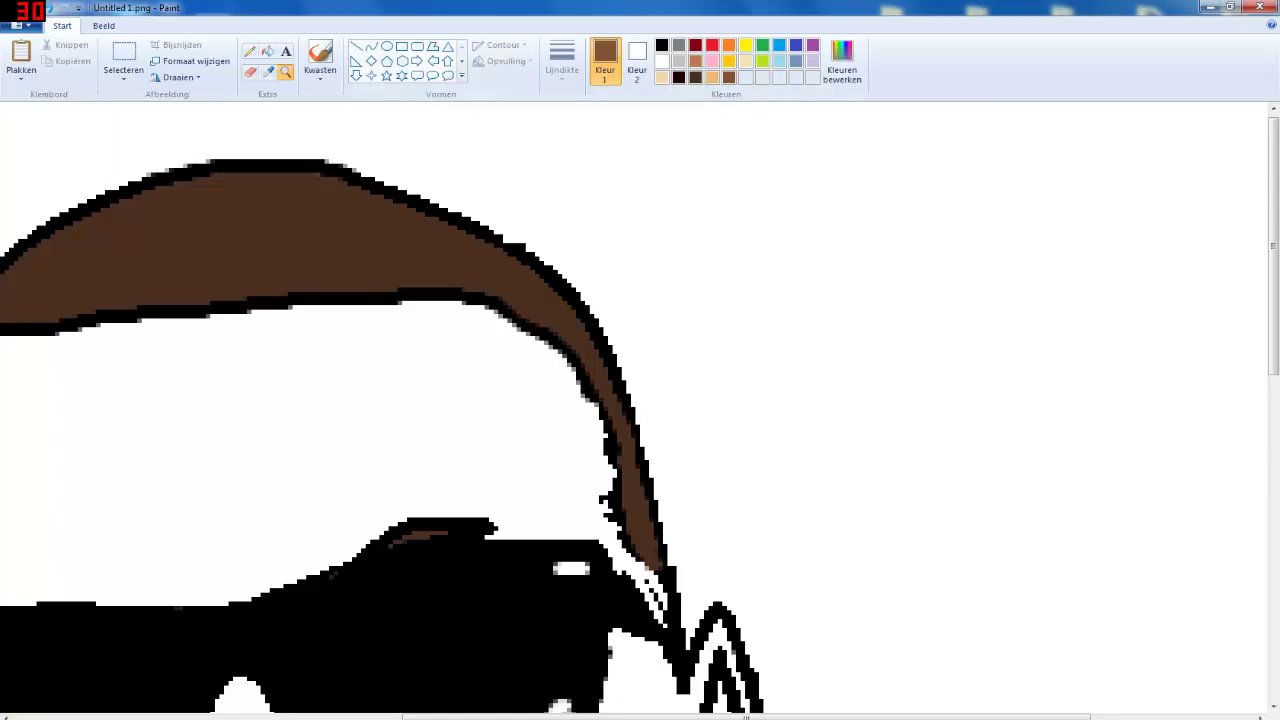
{"action": "left_click", "coordinate": [320, 60]}
{"action": "mouse_move", "coordinate": [219, 181]}
{"action": "left_mouse_down"}
{"action": "mouse_move", "coordinate": [345, 190]}
{"action": "mouse_move", "coordinate": [553, 292]}
{"action": "mouse_move", "coordinate": [604, 386]}
{"action": "mouse_move", "coordinate": [648, 544]}
{"action": "mouse_move", "coordinate": [668, 566]}
{"action": "left_mouse_up"}
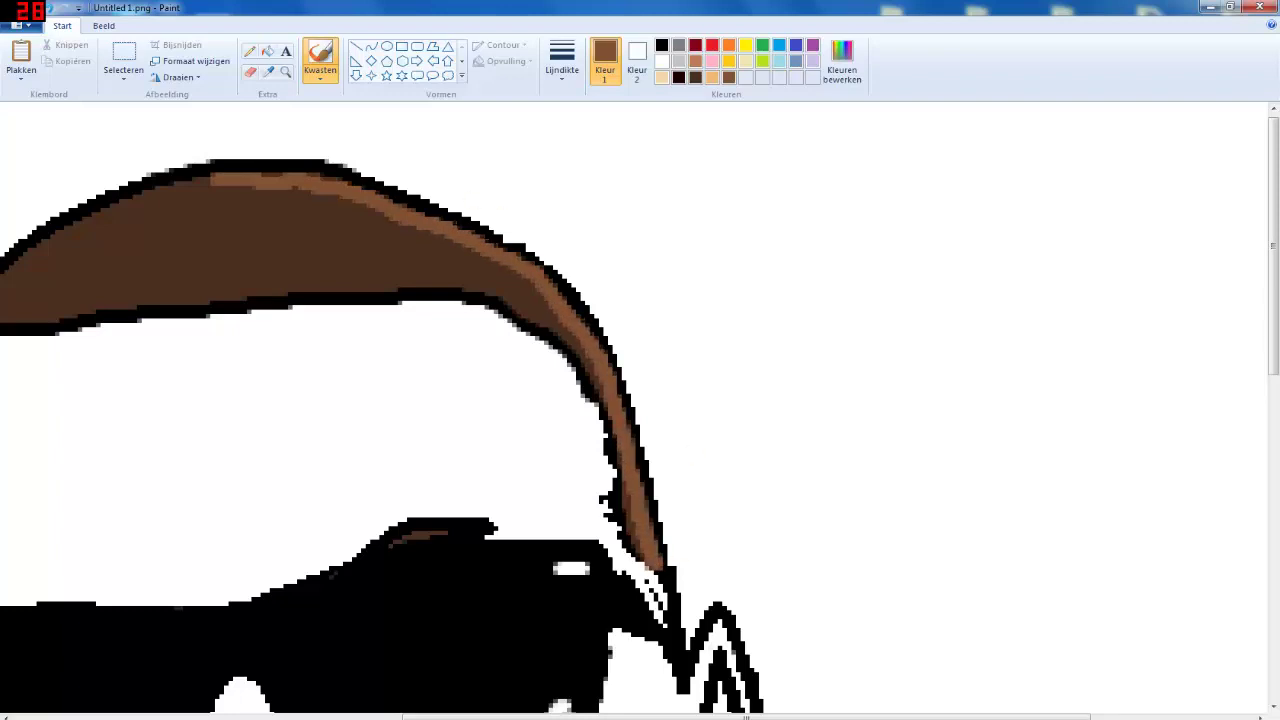
Check the light brown strip on the whole drawing and even out its lower edge along the top of the hair
{"action": "left_click", "coordinate": [285, 71]}
{"action": "right_click", "coordinate": [421, 316]}
{"action": "right_click", "coordinate": [421, 316]}
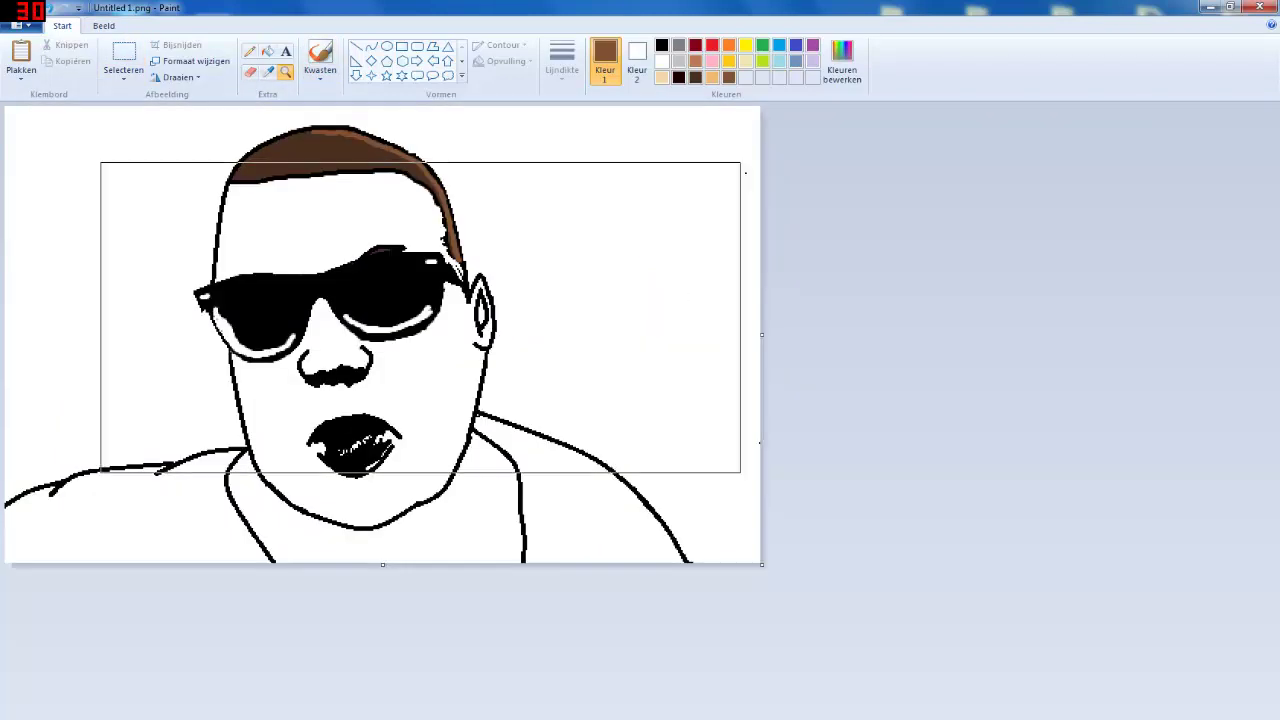
{"action": "right_click", "coordinate": [421, 316]}
{"action": "left_click", "coordinate": [230, 170]}
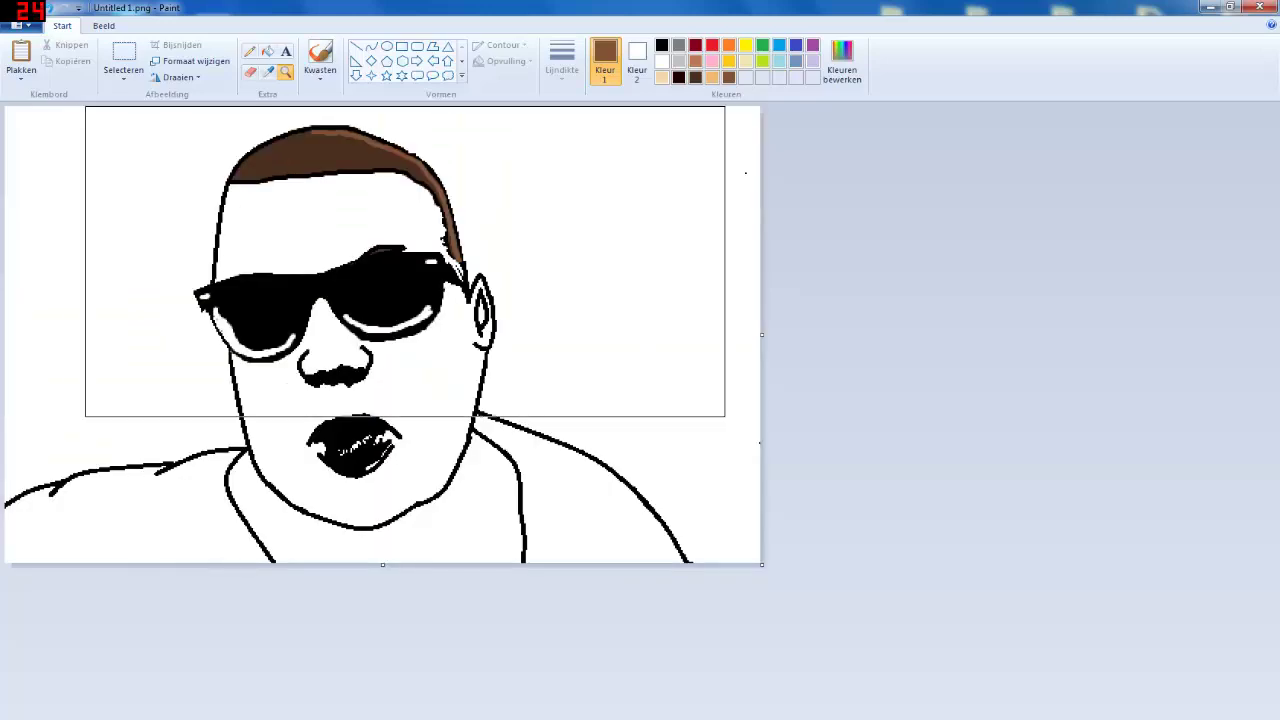
{"action": "left_click", "coordinate": [409, 215]}
{"action": "left_click", "coordinate": [678, 230]}
{"action": "left_click", "coordinate": [452, 225]}
{"action": "left_click", "coordinate": [643, 240]}
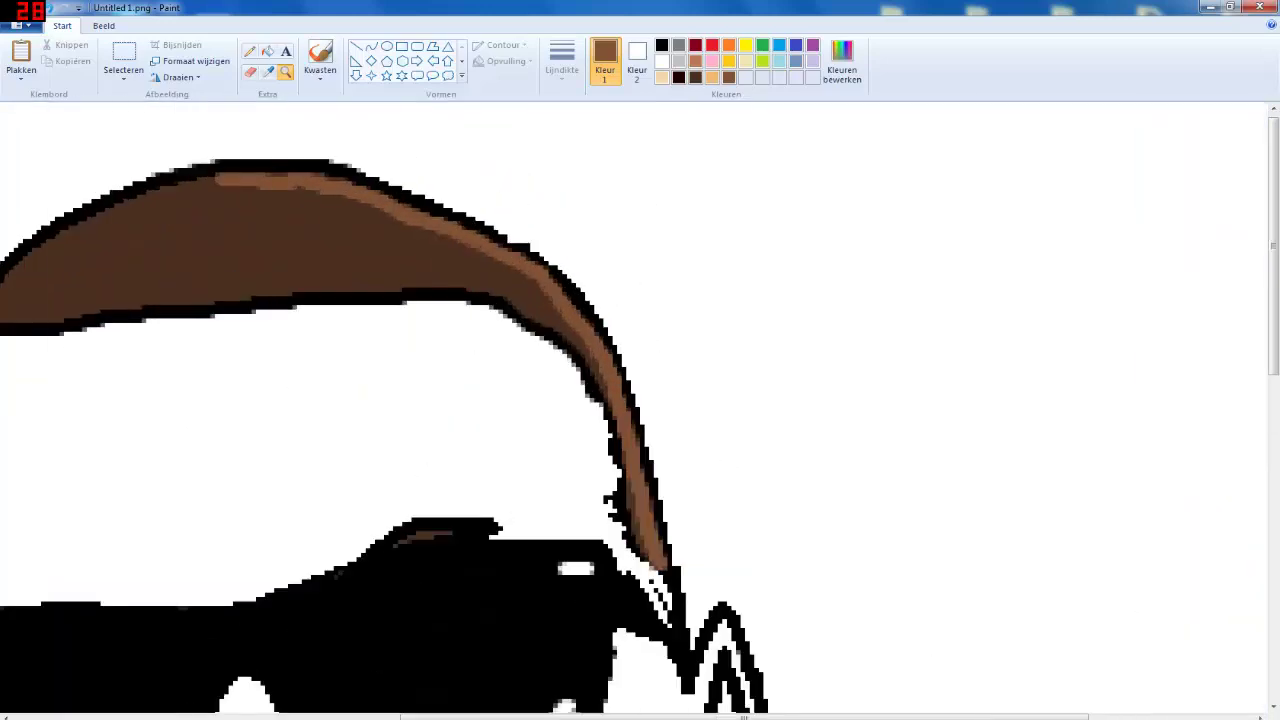
{"action": "left_click", "coordinate": [320, 54]}
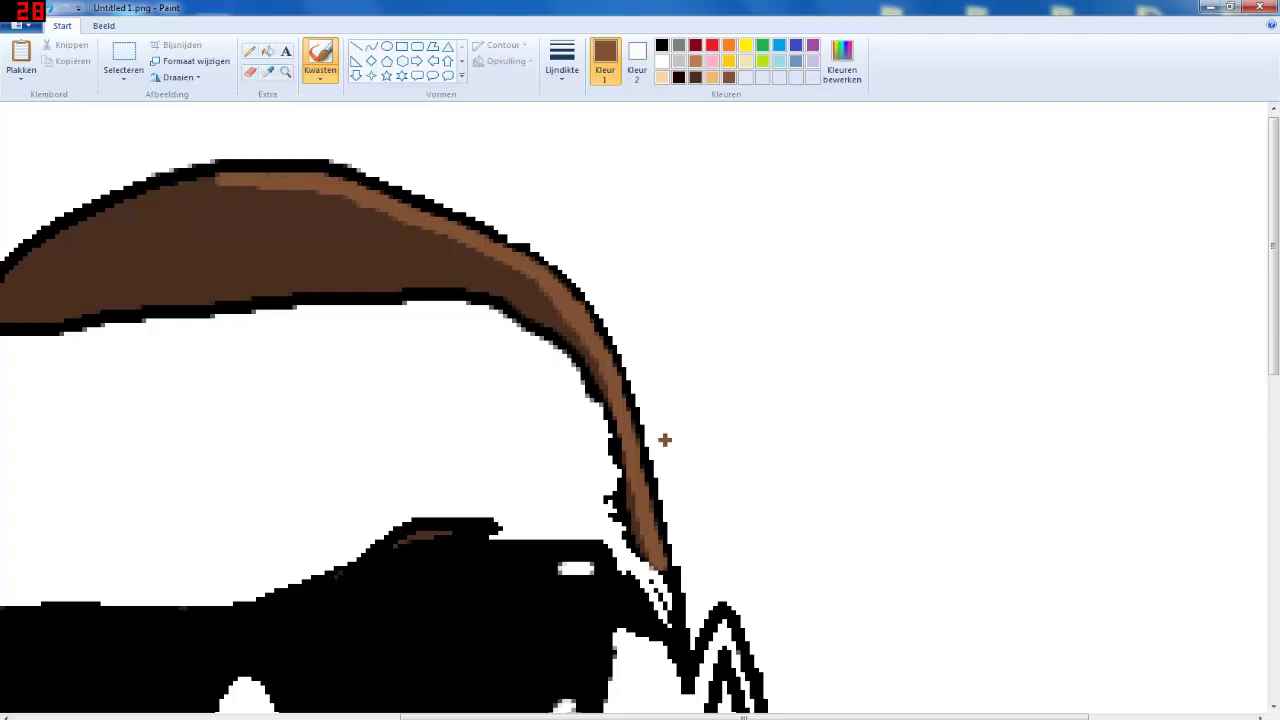
{"action": "scroll", "coordinate": [665, 440], "scroll_direction": "down", "scroll_amount": 4}
{"action": "scroll", "coordinate": [665, 440], "scroll_direction": "up", "scroll_amount": 2}
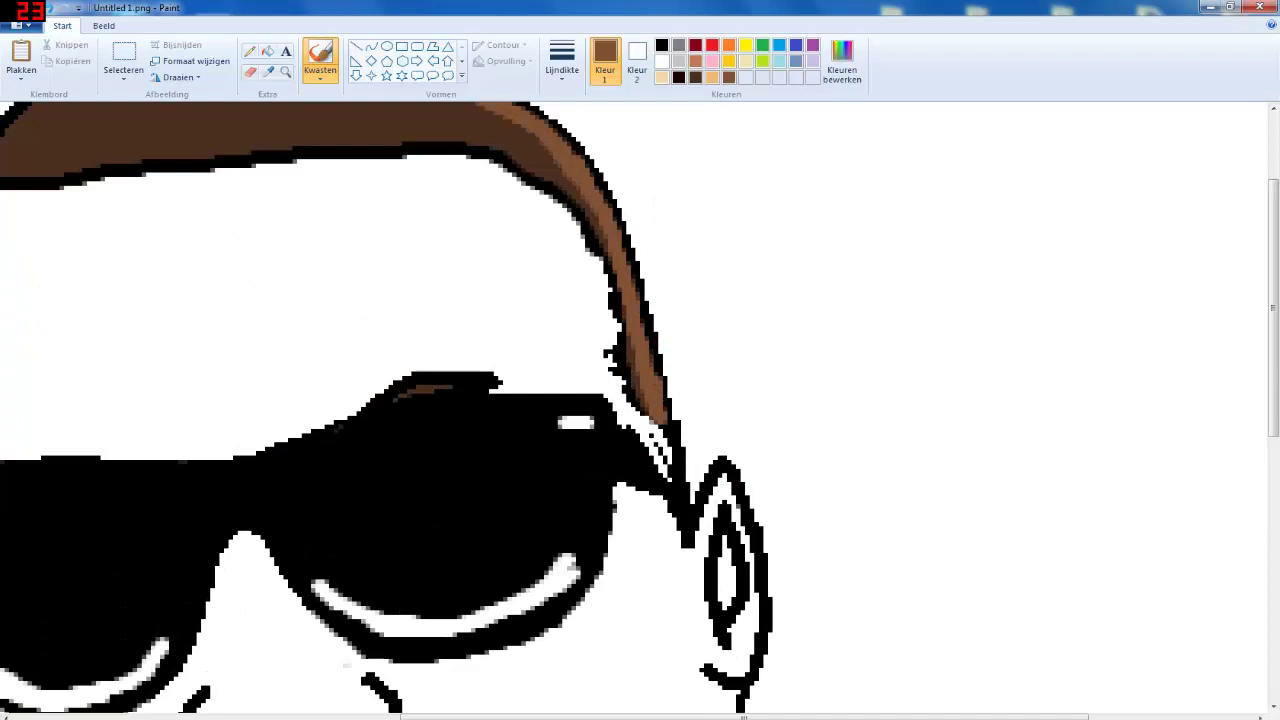
{"action": "scroll", "coordinate": [665, 440], "scroll_direction": "up", "scroll_amount": 2}
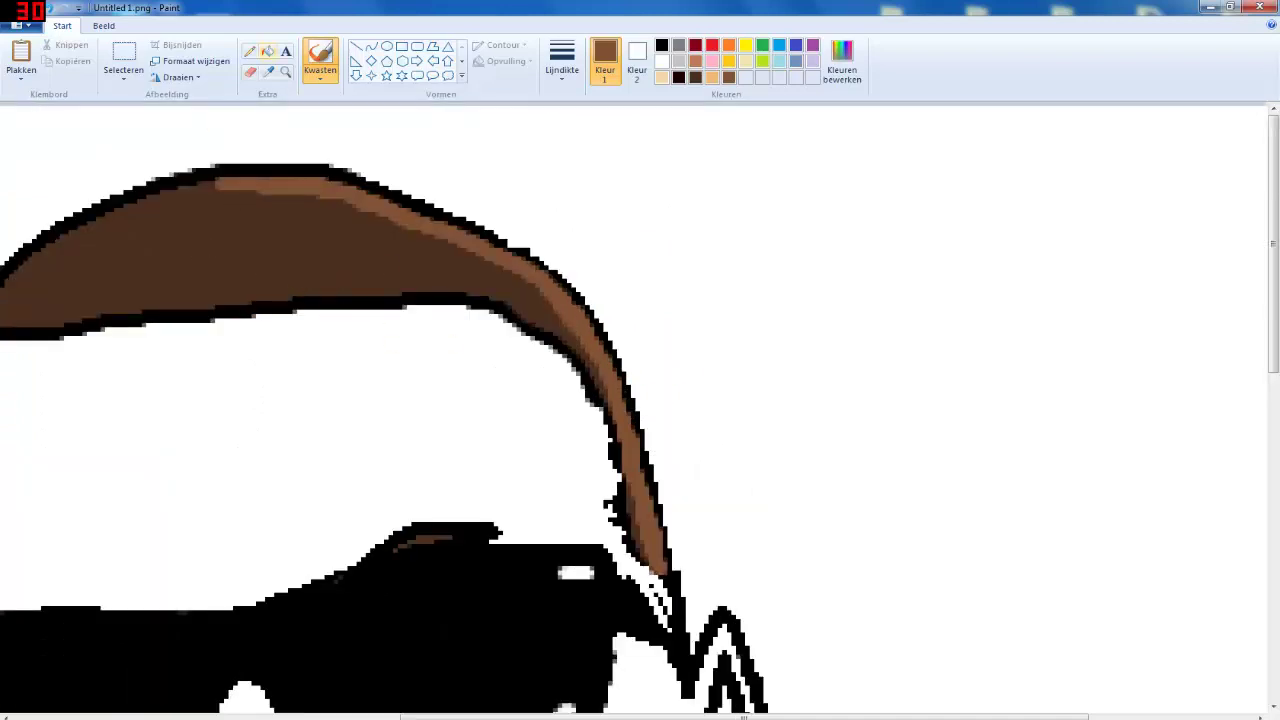
Taper the blunt left end of the light brown hair highlight by brushing over it in the dark hair brown
{"action": "left_click", "coordinate": [285, 71]}
{"action": "right_click", "coordinate": [335, 255]}
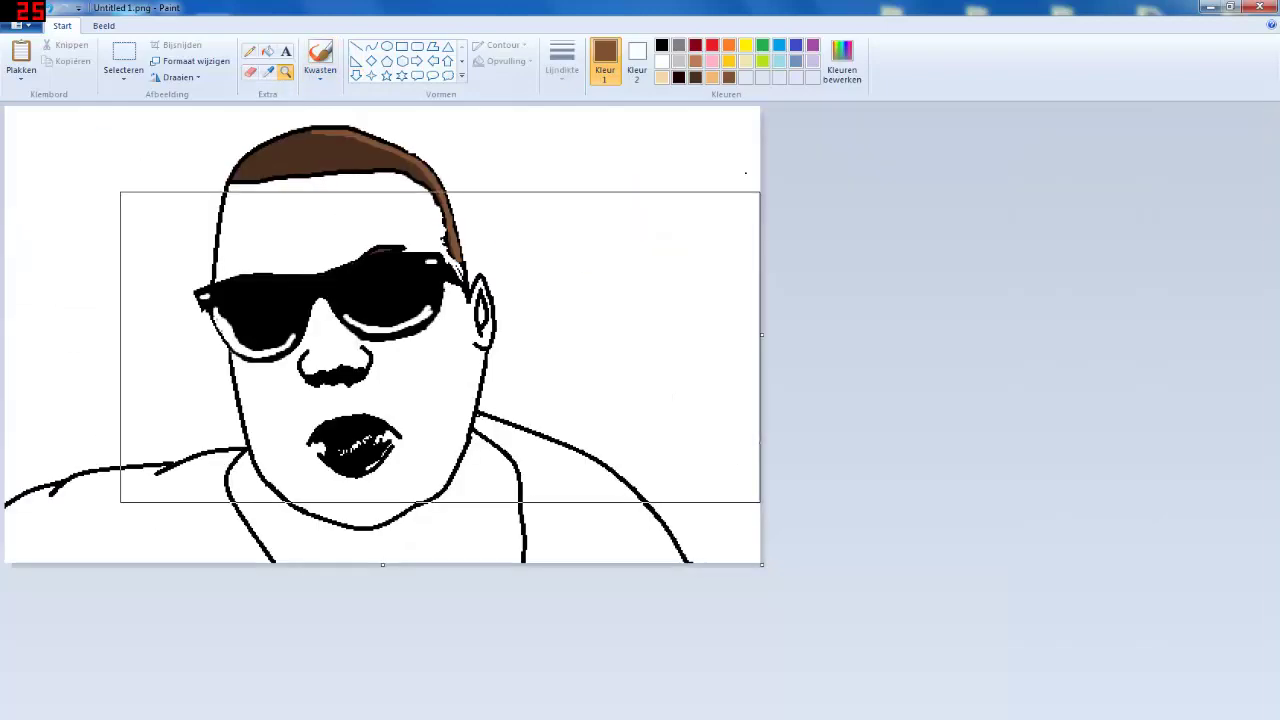
{"action": "right_click", "coordinate": [440, 347]}
{"action": "left_click", "coordinate": [260, 220]}
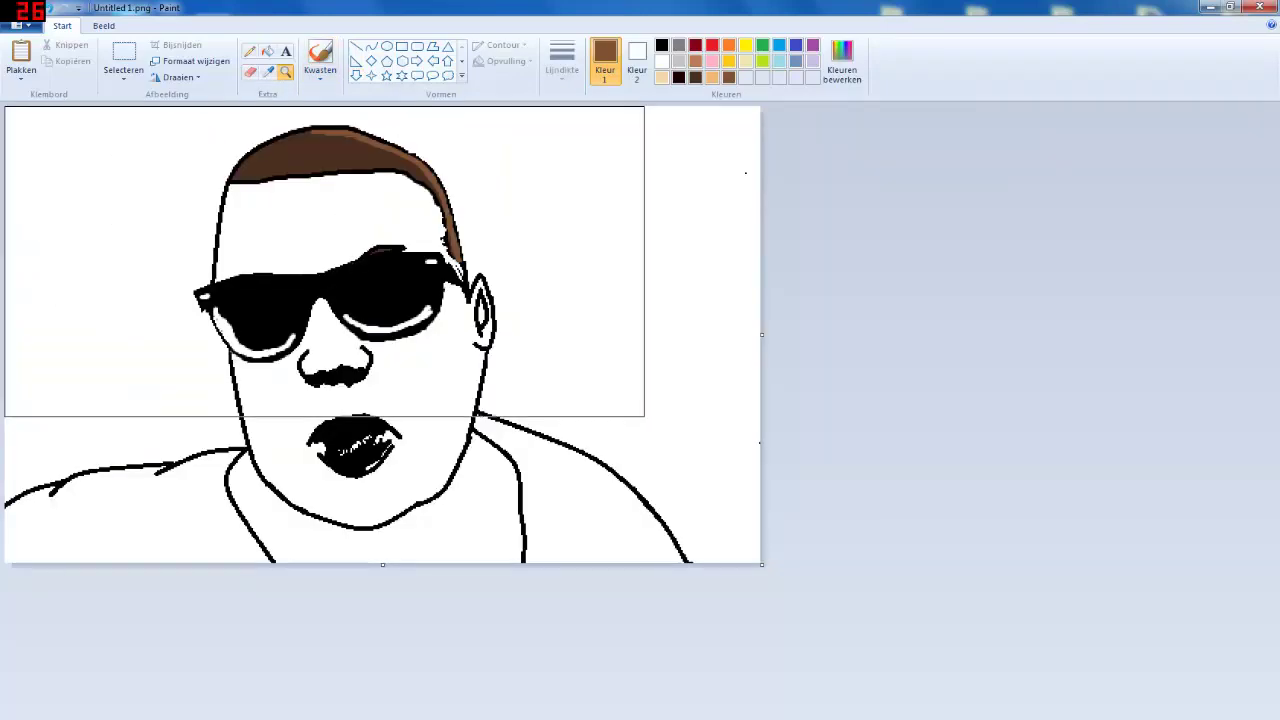
{"action": "left_click", "coordinate": [260, 220]}
{"action": "left_click", "coordinate": [260, 220]}
{"action": "left_click", "coordinate": [700, 220]}
{"action": "left_click", "coordinate": [750, 220]}
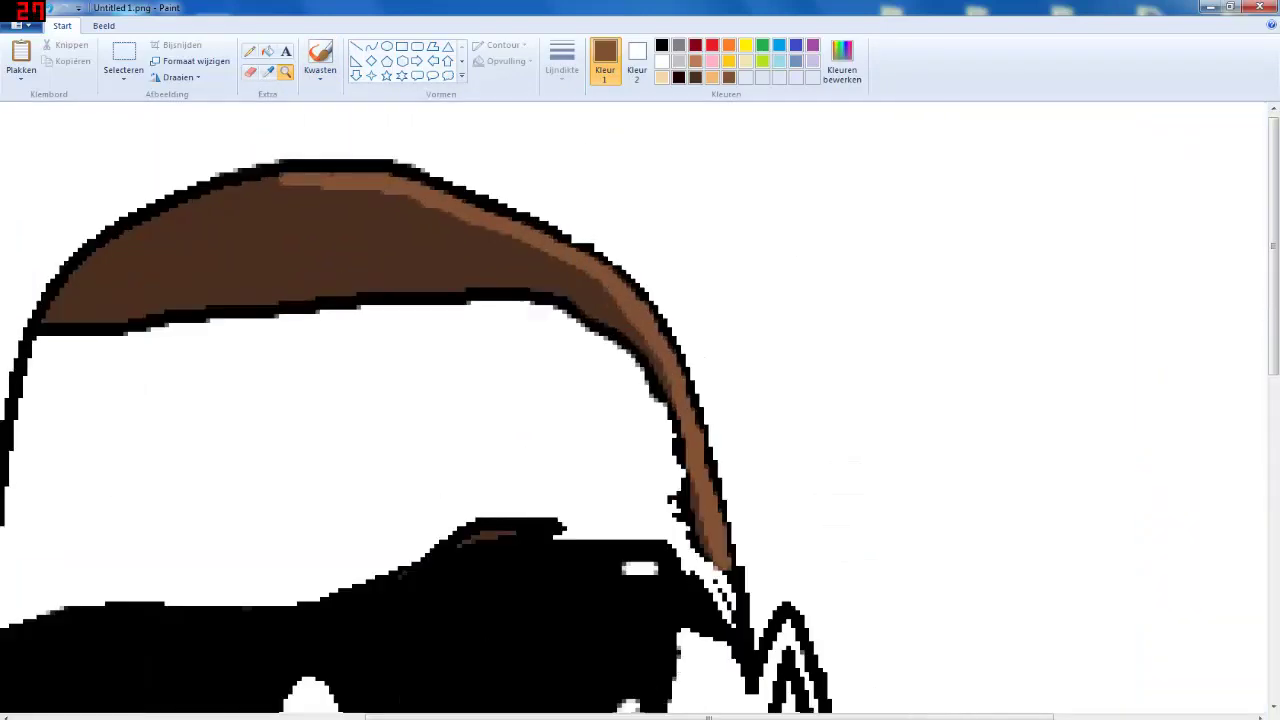
{"action": "left_click", "coordinate": [500, 220]}
{"action": "left_click", "coordinate": [680, 220]}
{"action": "left_click", "coordinate": [320, 58]}
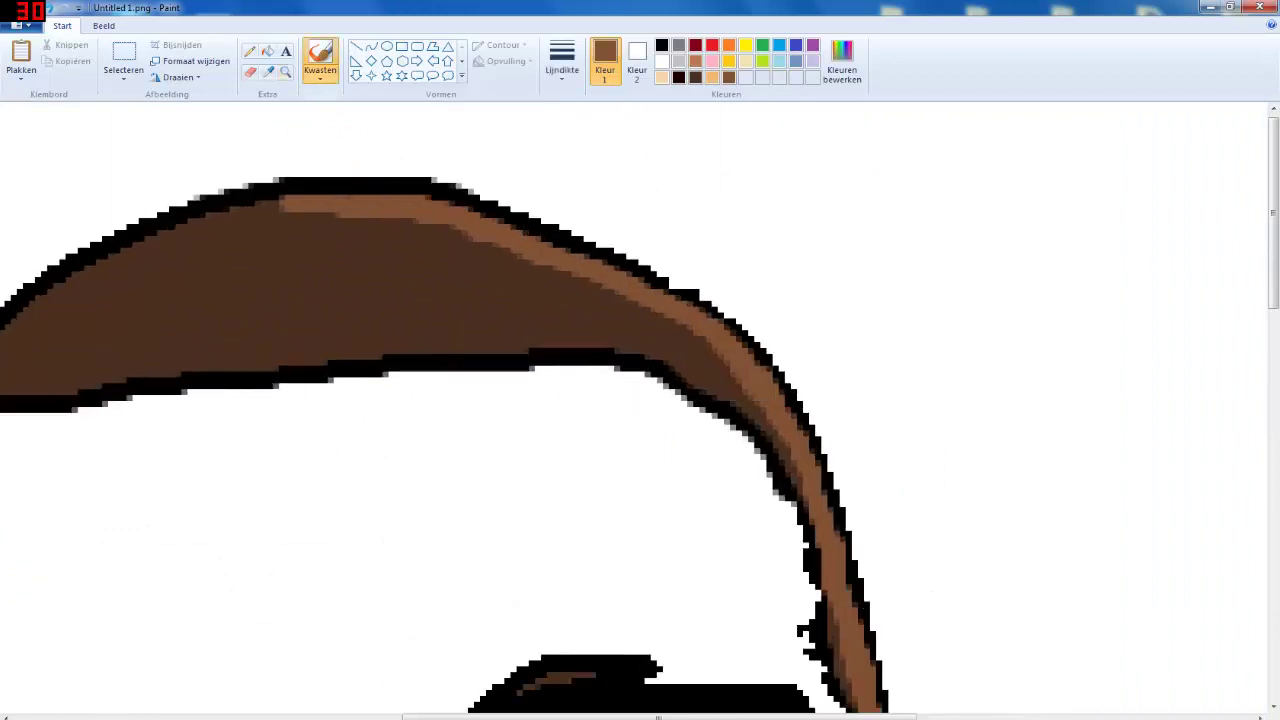
{"action": "left_click", "coordinate": [695, 77]}
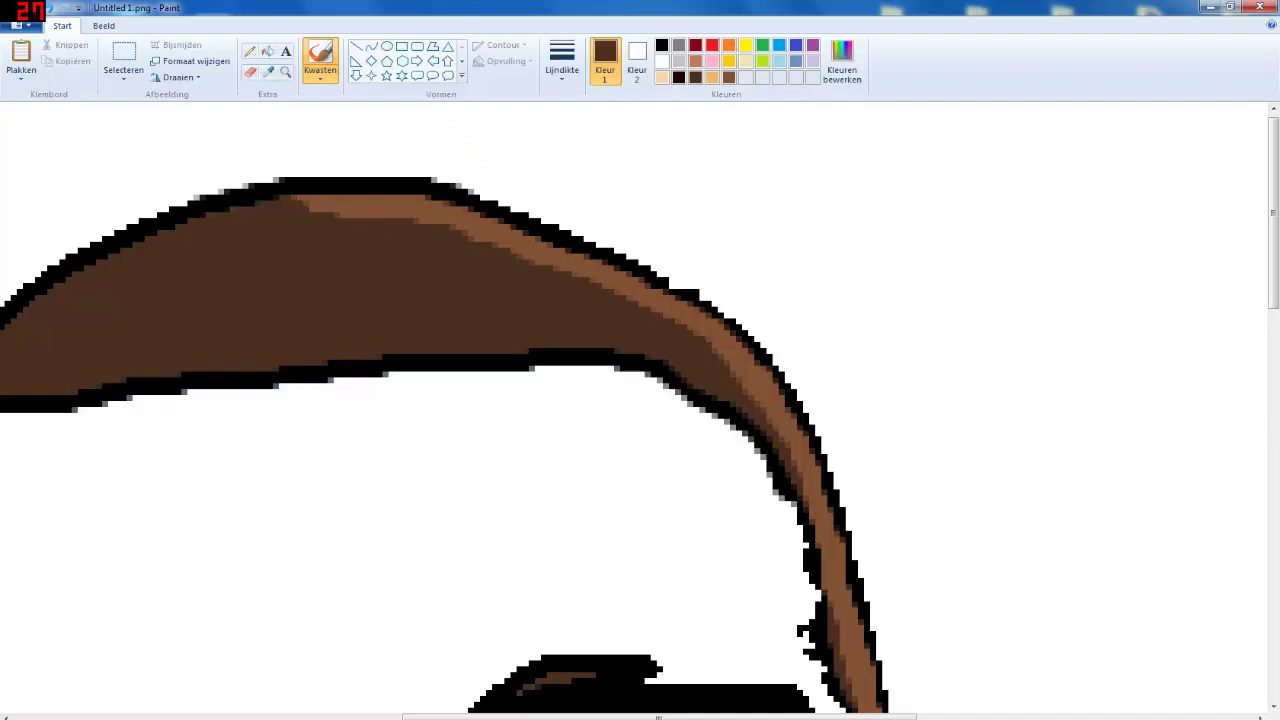
Examine the finished hair highlight on the whole drawing and close up
{"action": "left_click", "coordinate": [285, 72]}
{"action": "right_click", "coordinate": [400, 300]}
{"action": "right_click", "coordinate": [400, 300]}
{"action": "right_click", "coordinate": [400, 300]}
{"action": "right_click", "coordinate": [400, 300]}
{"action": "right_click", "coordinate": [400, 300]}
{"action": "right_click", "coordinate": [400, 300]}
{"action": "right_click", "coordinate": [400, 300]}
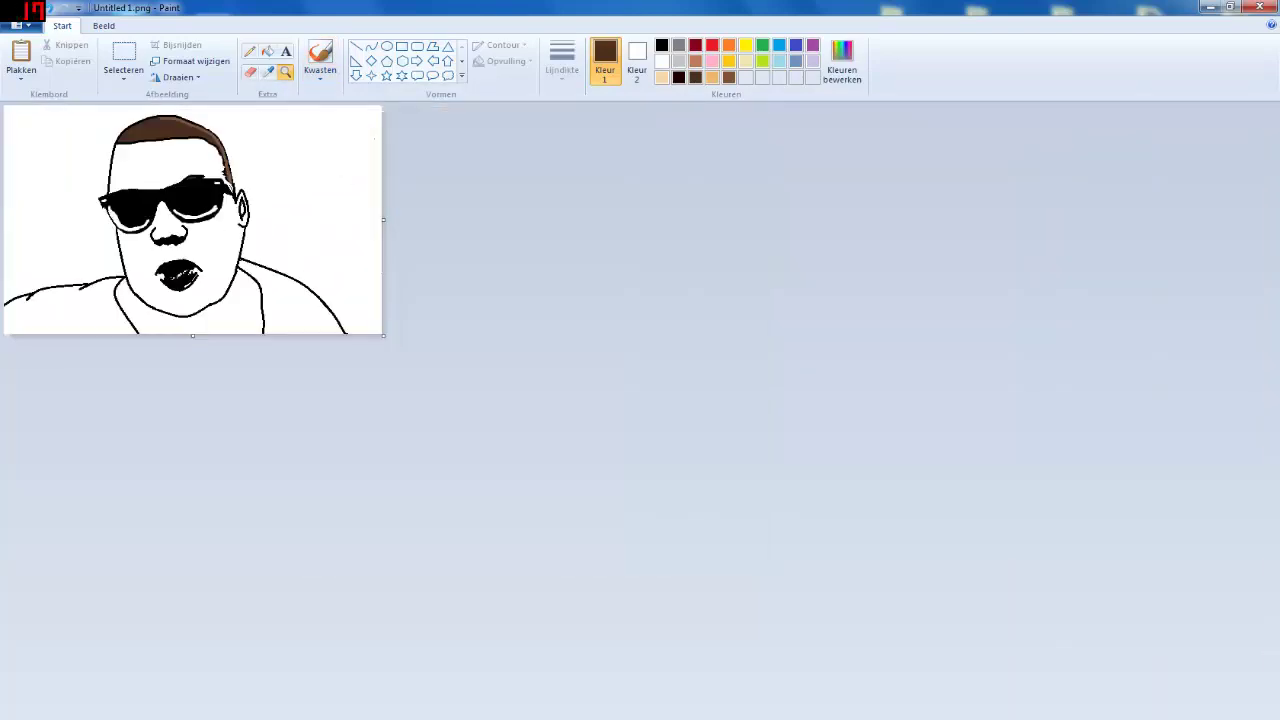
{"action": "left_click", "coordinate": [315, 215]}
{"action": "left_click", "coordinate": [391, 215]}
{"action": "left_click", "coordinate": [472, 210]}
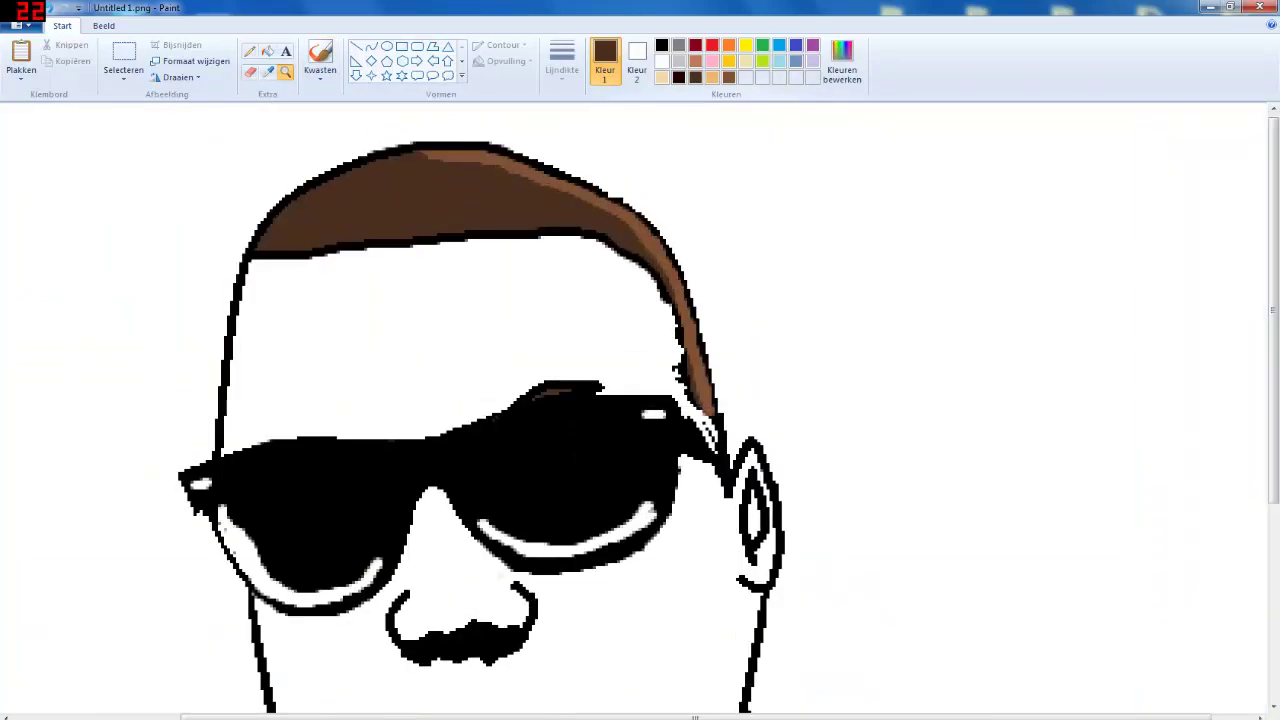
Fill the face and the outer part of the ear with the light orange skin tone
{"action": "left_click", "coordinate": [712, 77]}
{"action": "left_click", "coordinate": [380, 370]}
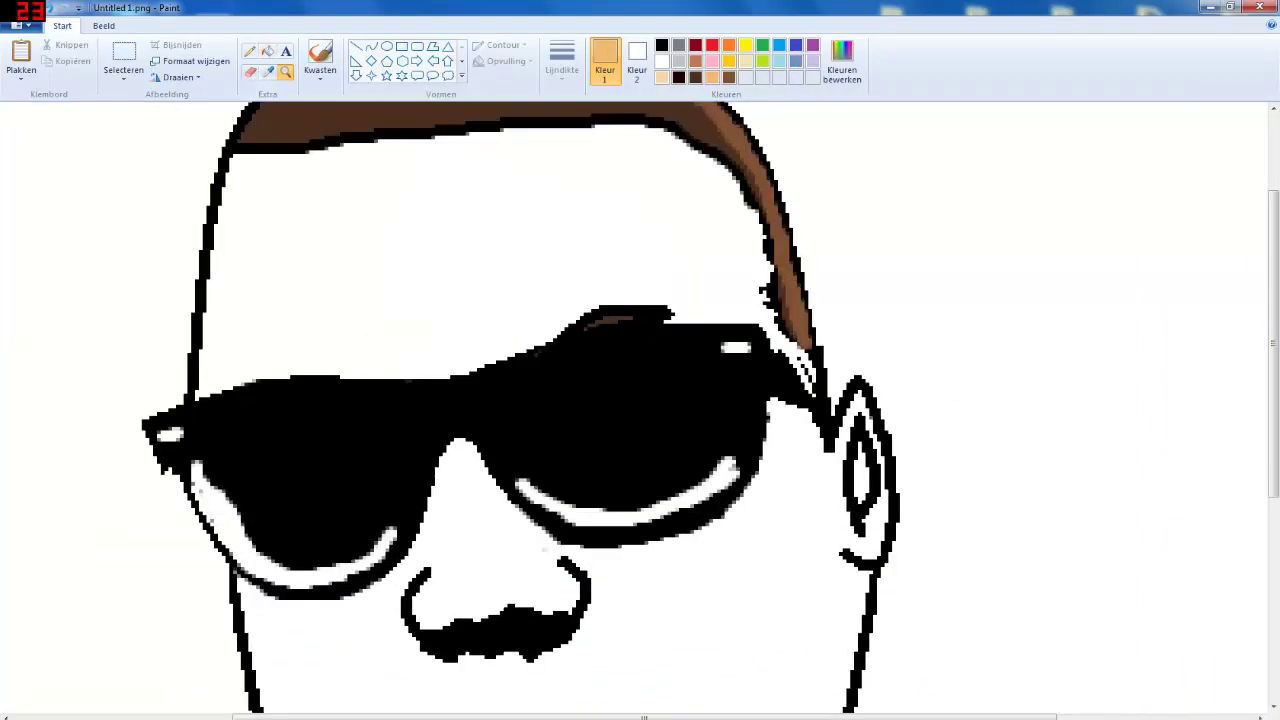
{"action": "left_click", "coordinate": [267, 51]}
{"action": "left_click", "coordinate": [480, 240]}
{"action": "scroll", "coordinate": [640, 320], "scroll_direction": "down", "scroll_amount": 3}
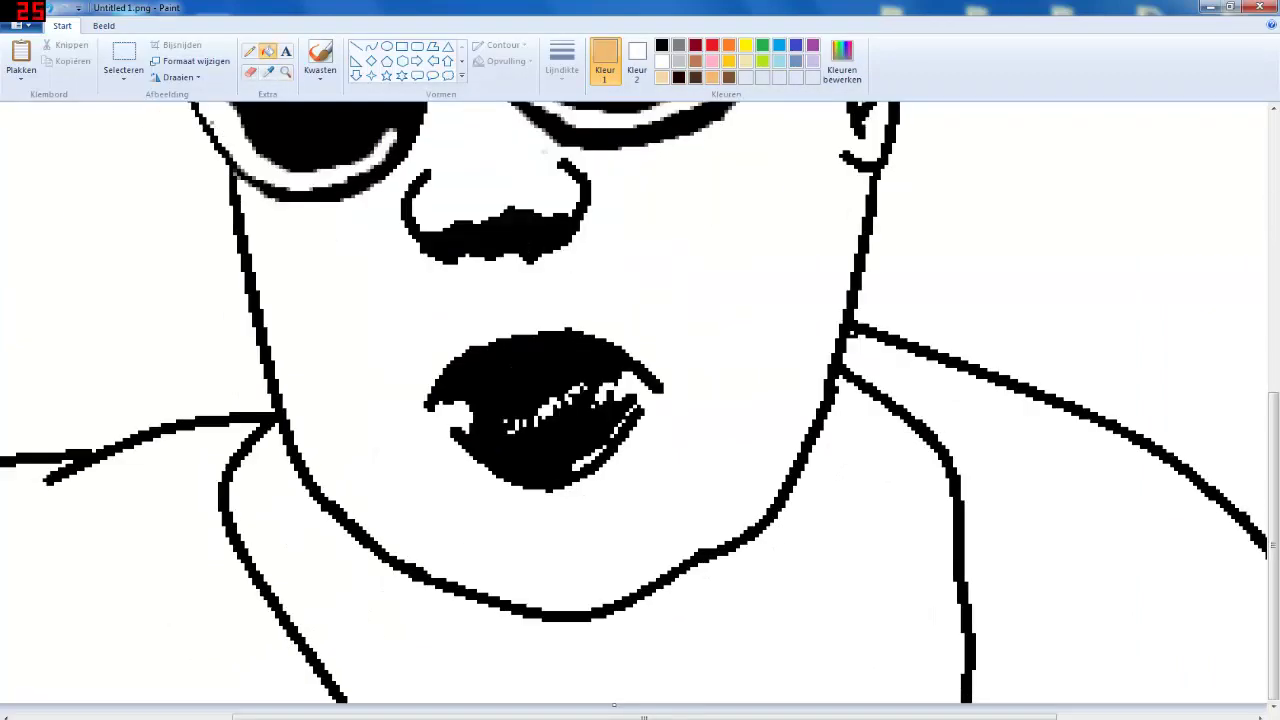
{"action": "left_click", "coordinate": [640, 310]}
{"action": "scroll", "coordinate": [640, 320], "scroll_direction": "up", "scroll_amount": 4}
{"action": "scroll", "coordinate": [640, 320], "scroll_direction": "down", "scroll_amount": 3}
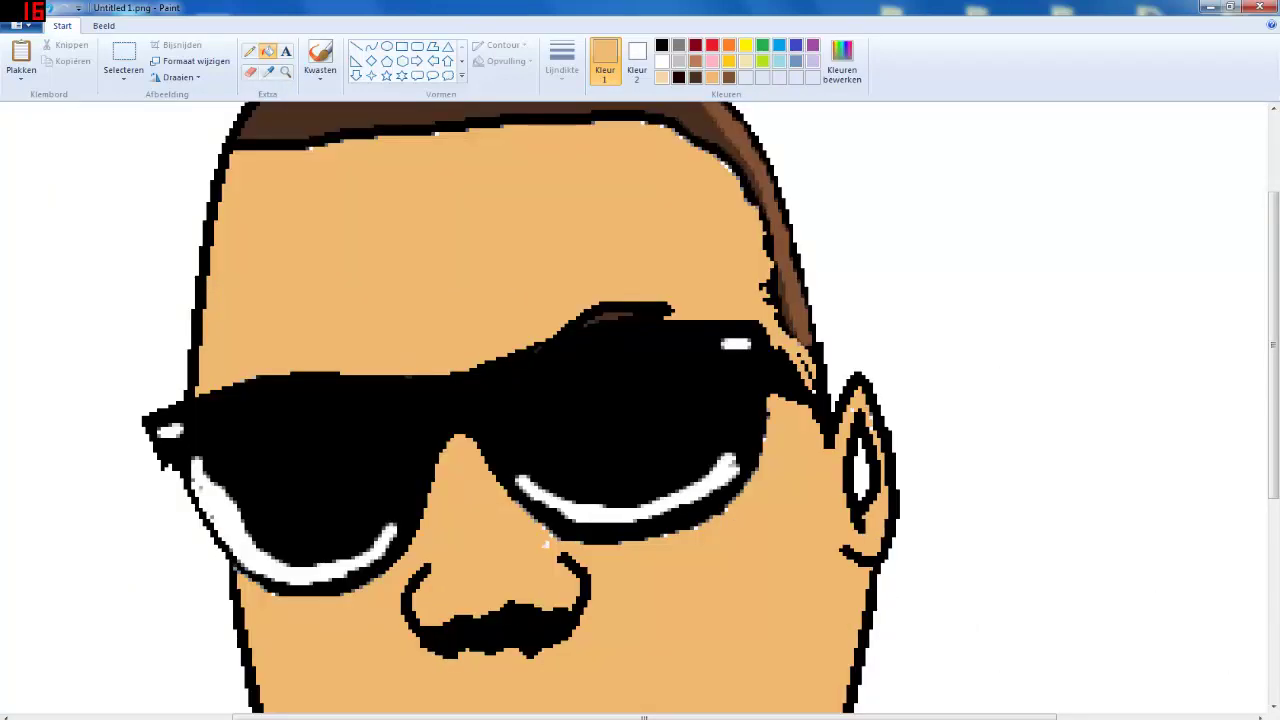
Brush over the white specks beneath the right part of the hairline with the skin tone
{"action": "left_click", "coordinate": [286, 72]}
{"action": "right_click", "coordinate": [500, 340]}
{"action": "right_click", "coordinate": [500, 340]}
{"action": "right_click", "coordinate": [500, 340]}
{"action": "right_click", "coordinate": [500, 340]}
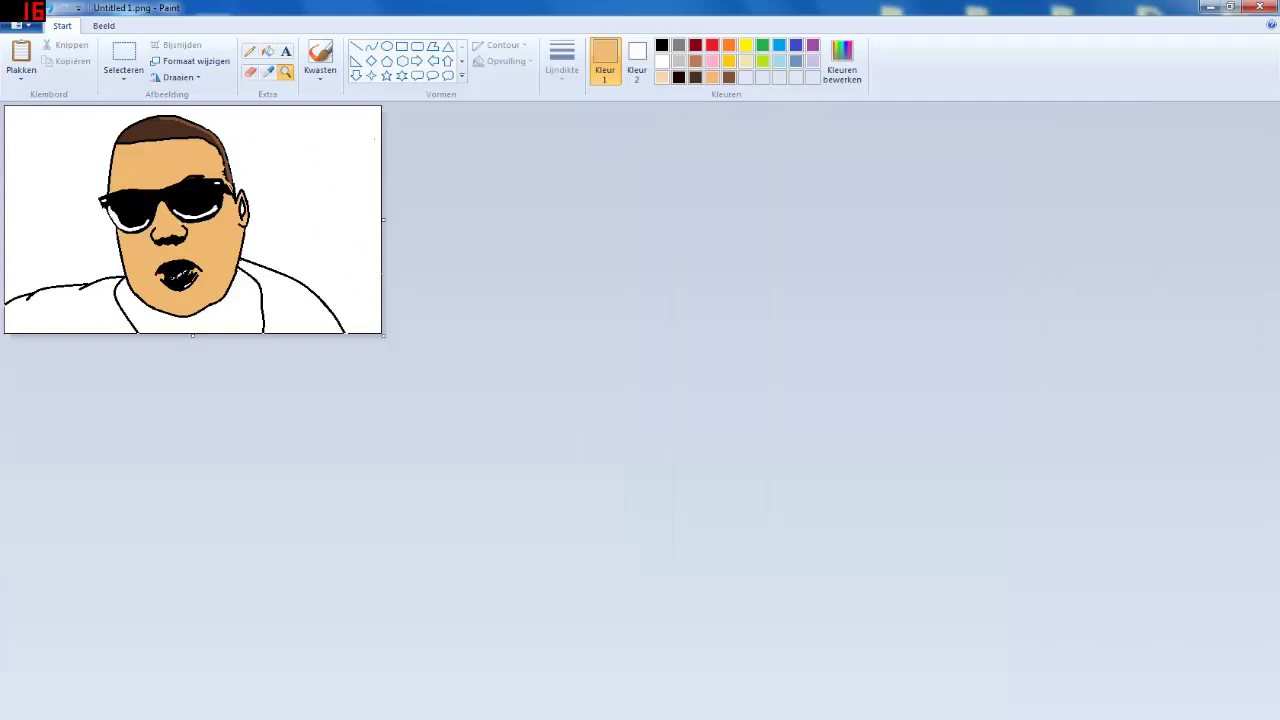
{"action": "left_click", "coordinate": [170, 200]}
{"action": "left_click", "coordinate": [503, 188]}
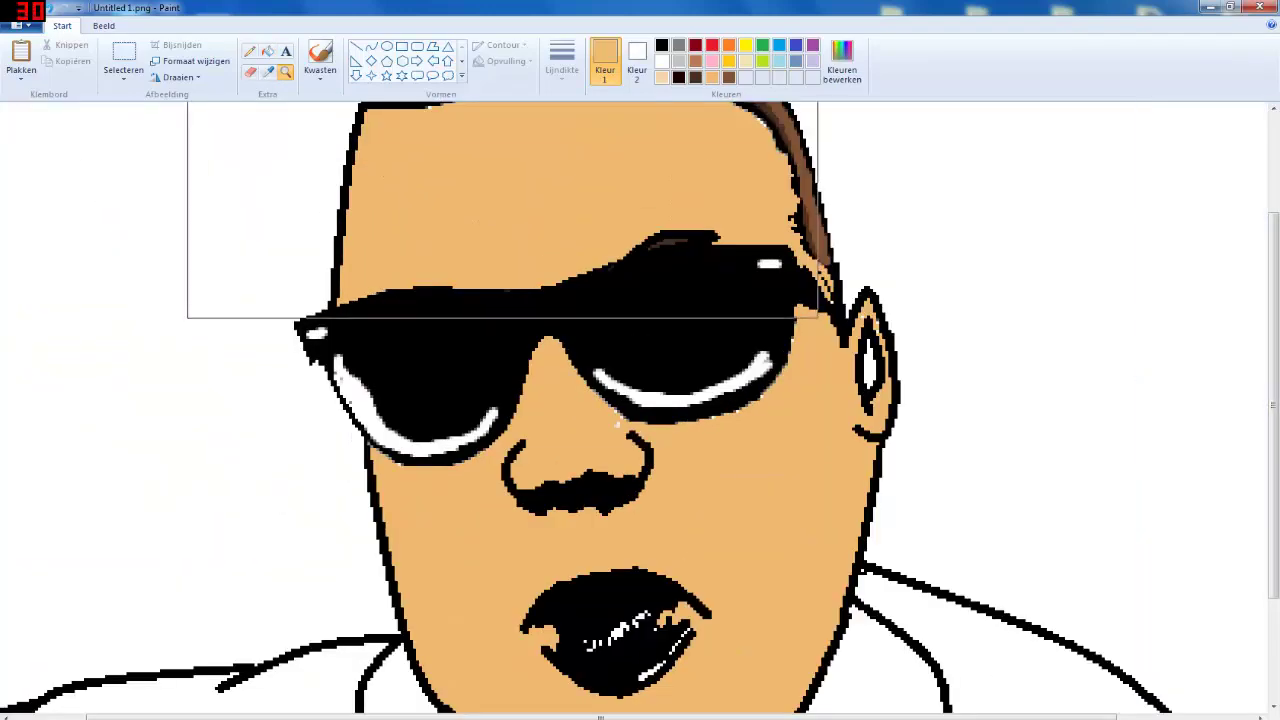
{"action": "left_click", "coordinate": [557, 314]}
{"action": "left_click", "coordinate": [436, 226]}
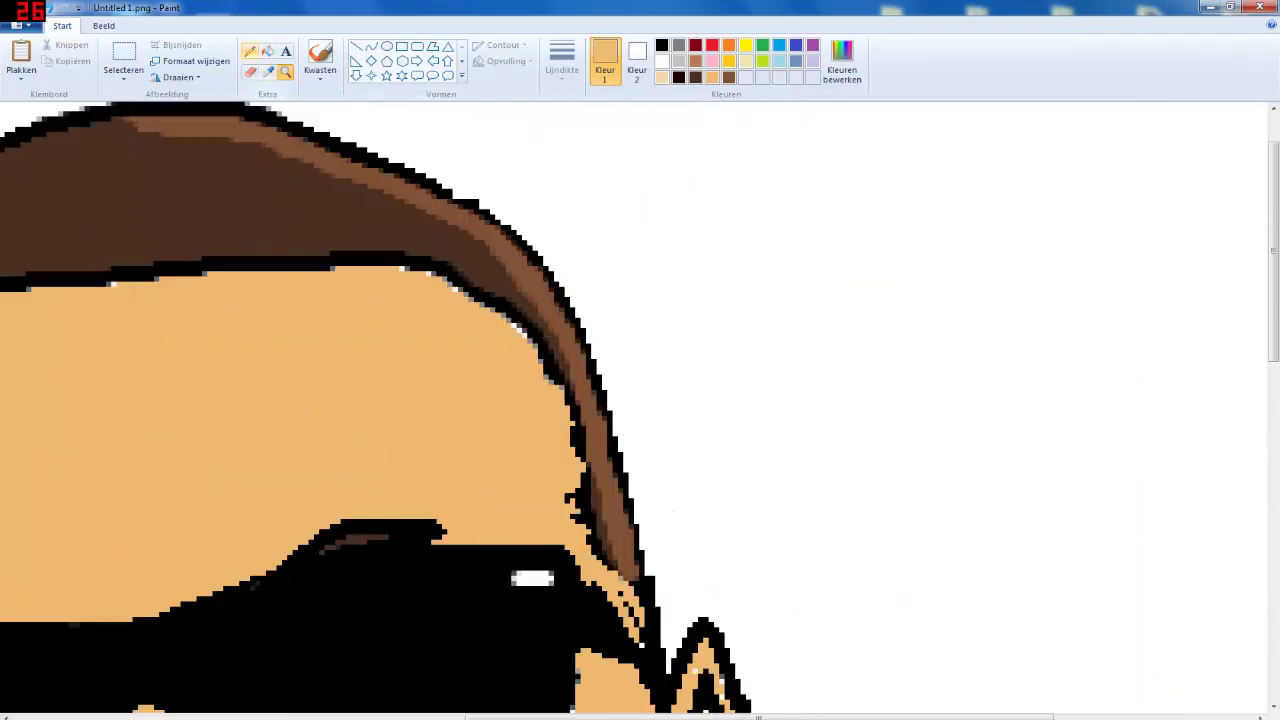
{"action": "left_click", "coordinate": [320, 58]}
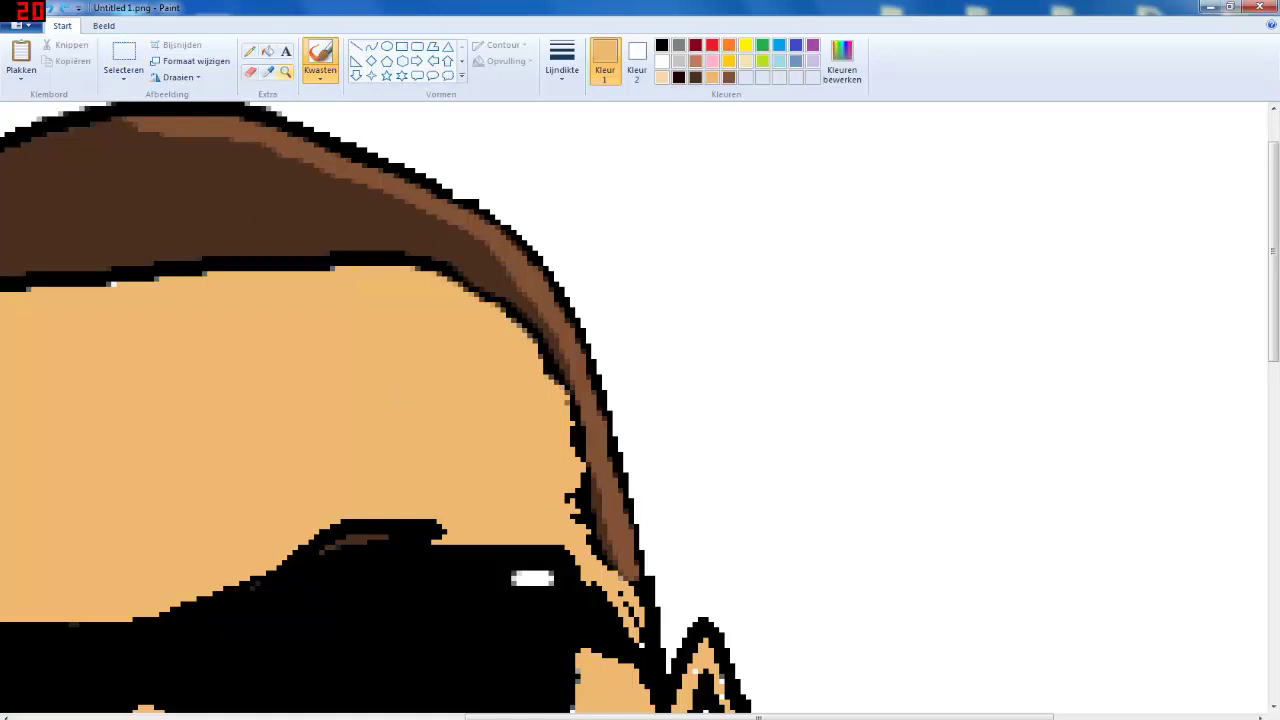
Check the skin tone on the whole drawing and set the secondary colour to black
{"action": "left_click", "coordinate": [285, 71]}
{"action": "right_click", "coordinate": [380, 353]}
{"action": "right_click", "coordinate": [380, 353]}
{"action": "right_click", "coordinate": [380, 353]}
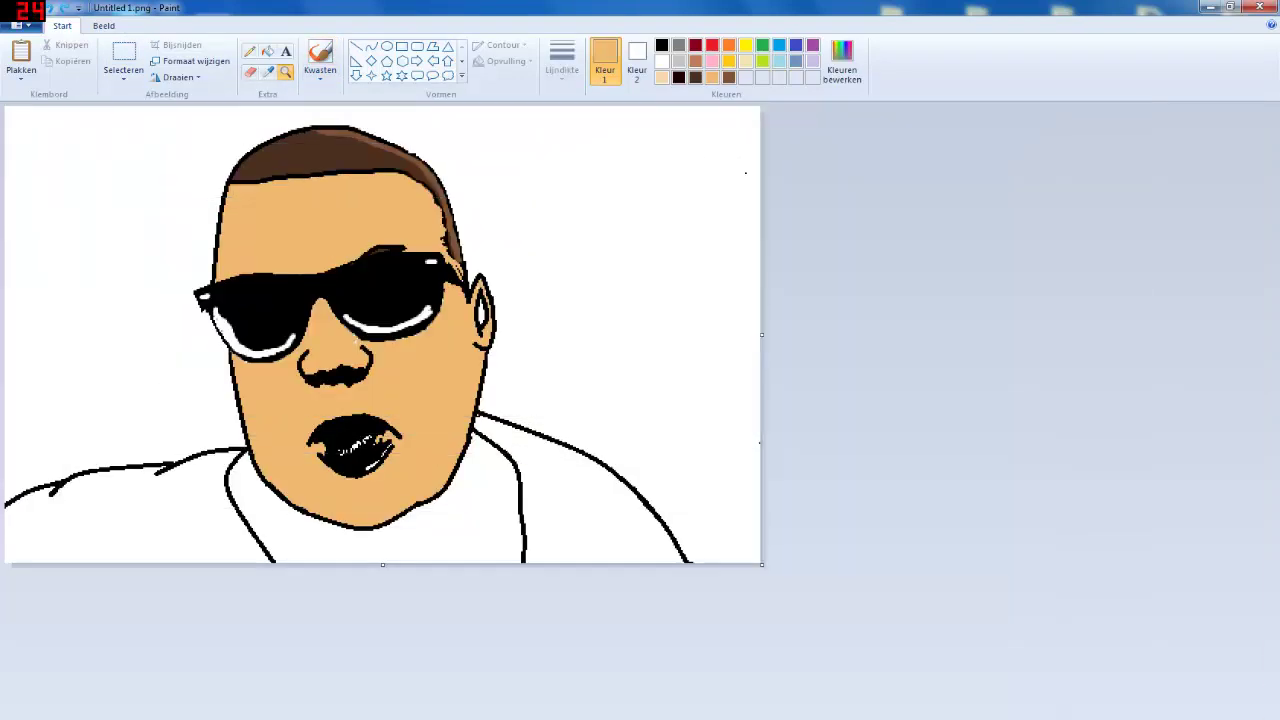
{"action": "left_click", "coordinate": [48, 8]}
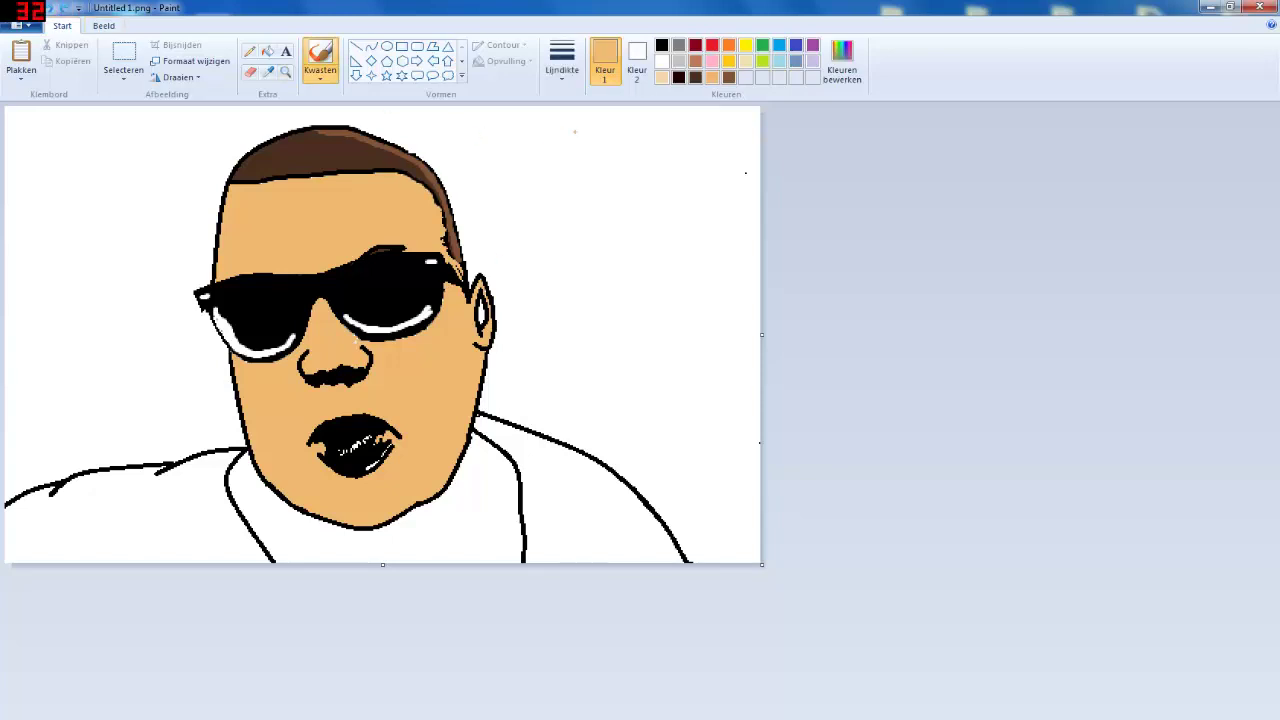
{"action": "left_click", "coordinate": [637, 60]}
{"action": "left_click", "coordinate": [661, 45]}
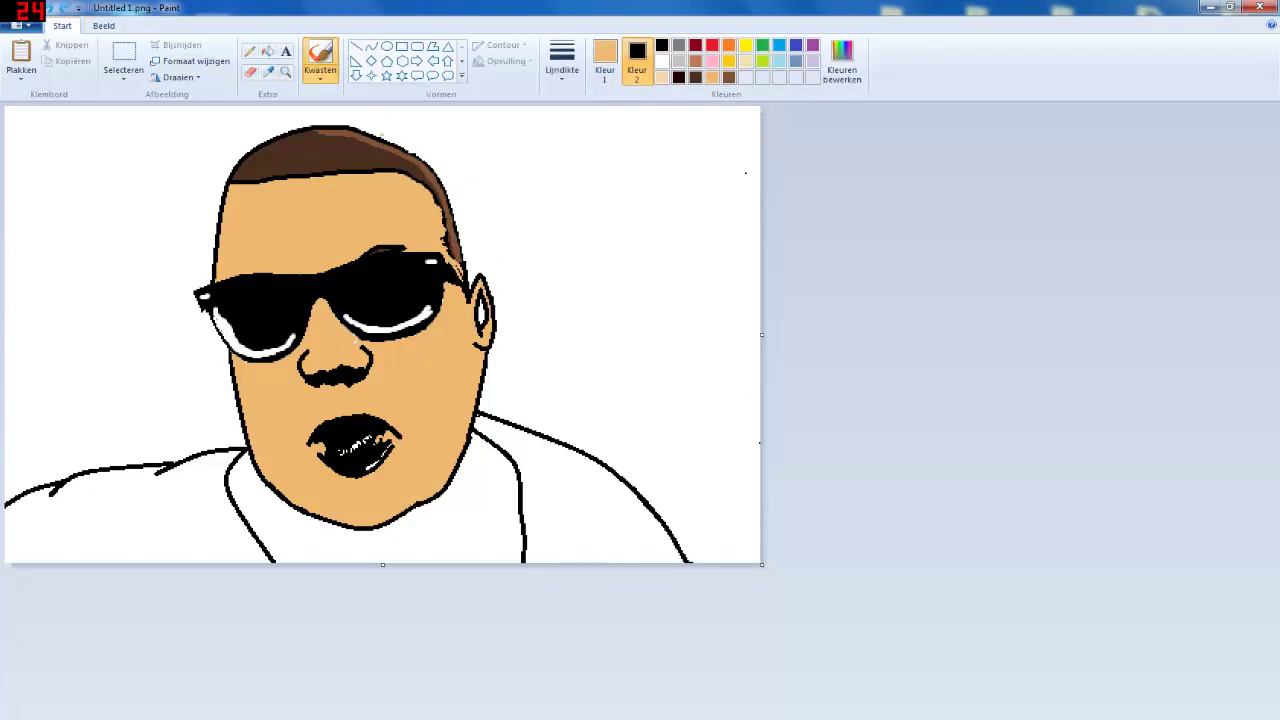
Brush the ragged right temple hairline in black down to the sunglasses' arm and thicken the hairline's curve above the forehead
{"action": "left_click", "coordinate": [285, 72]}
{"action": "left_click", "coordinate": [560, 258]}
{"action": "left_click", "coordinate": [709, 368]}
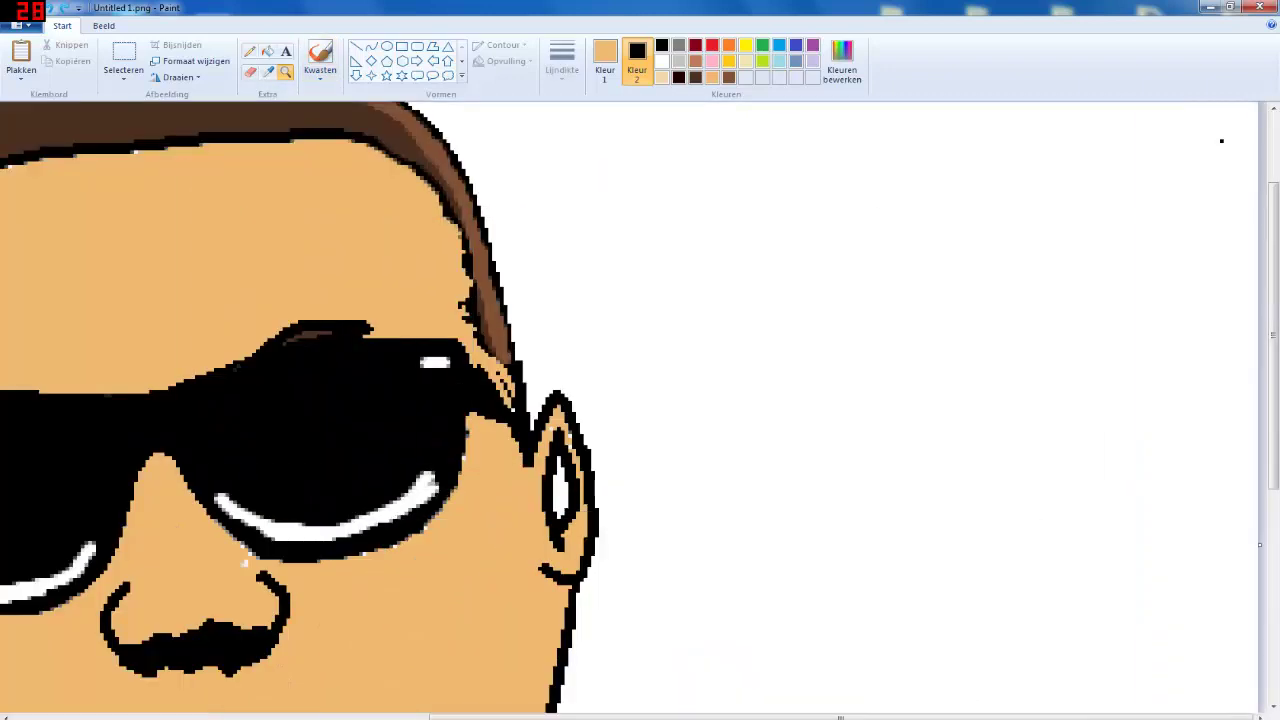
{"action": "left_click", "coordinate": [320, 60]}
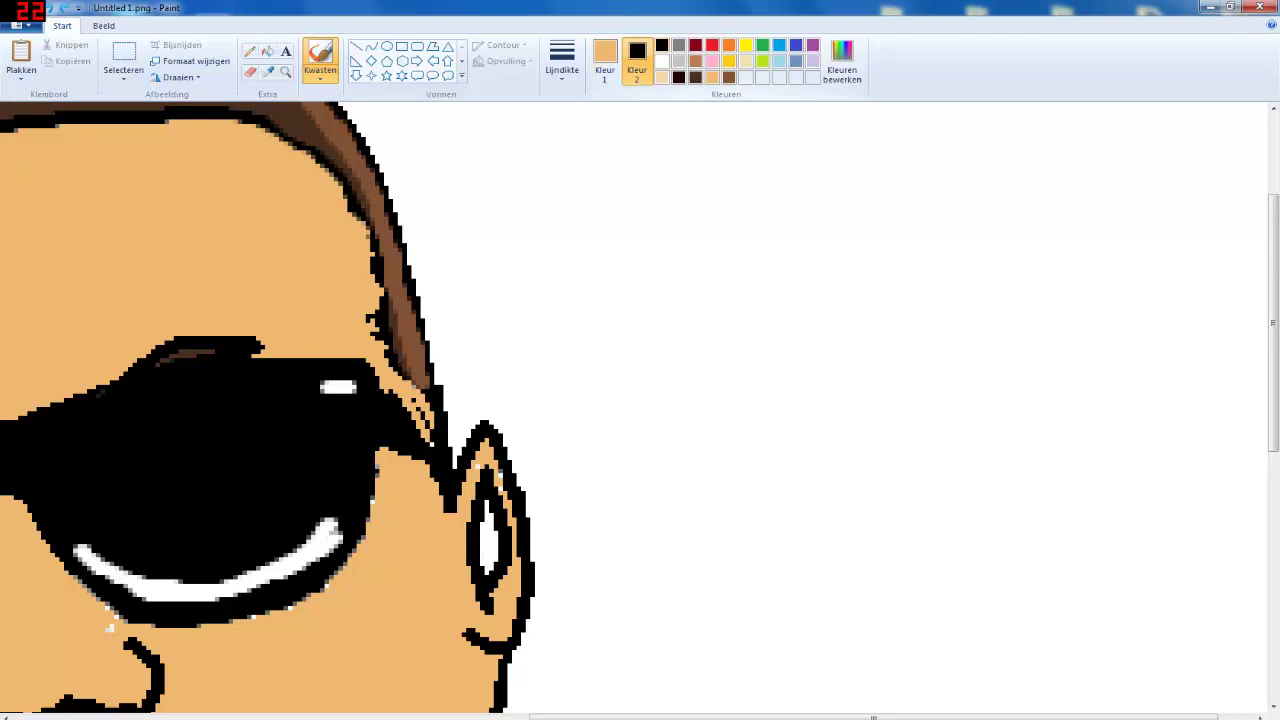
{"action": "left_click", "coordinate": [605, 61]}
{"action": "left_click", "coordinate": [662, 45]}
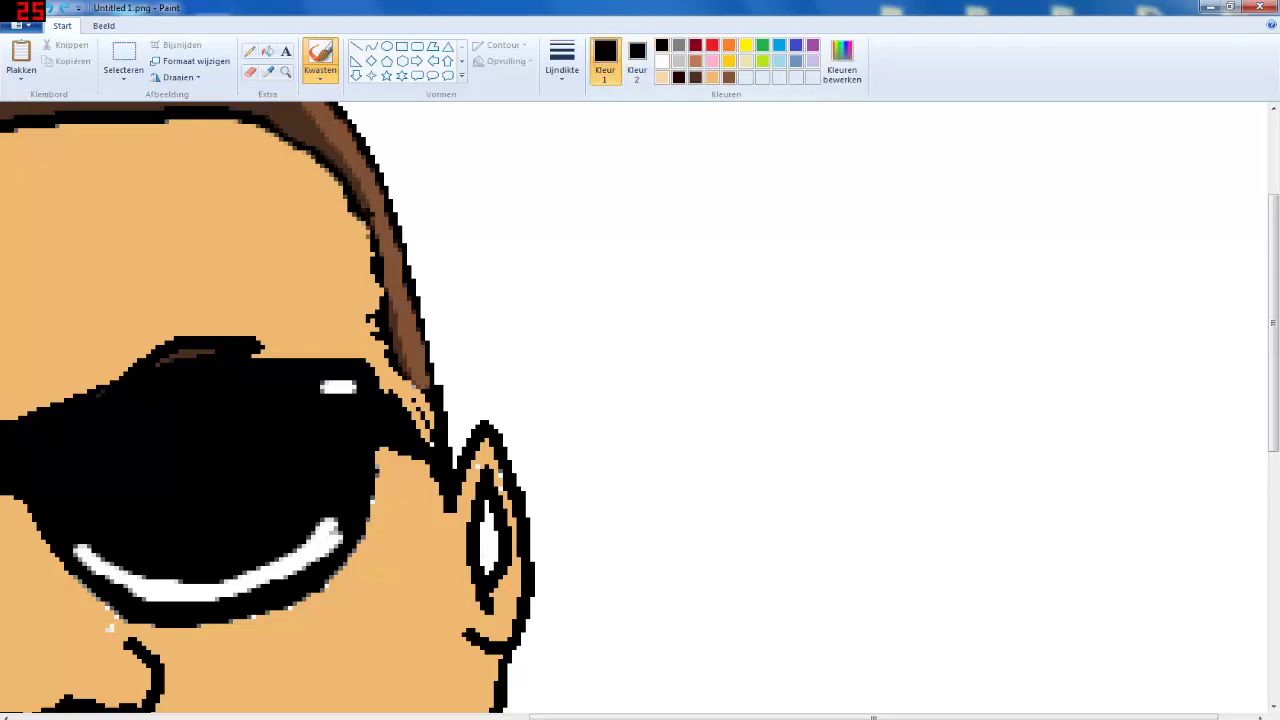
{"action": "mouse_move", "coordinate": [354, 214]}
{"action": "left_mouse_down"}
{"action": "mouse_move", "coordinate": [370, 240]}
{"action": "mouse_move", "coordinate": [386, 365]}
{"action": "mouse_move", "coordinate": [452, 442]}
{"action": "left_mouse_up"}
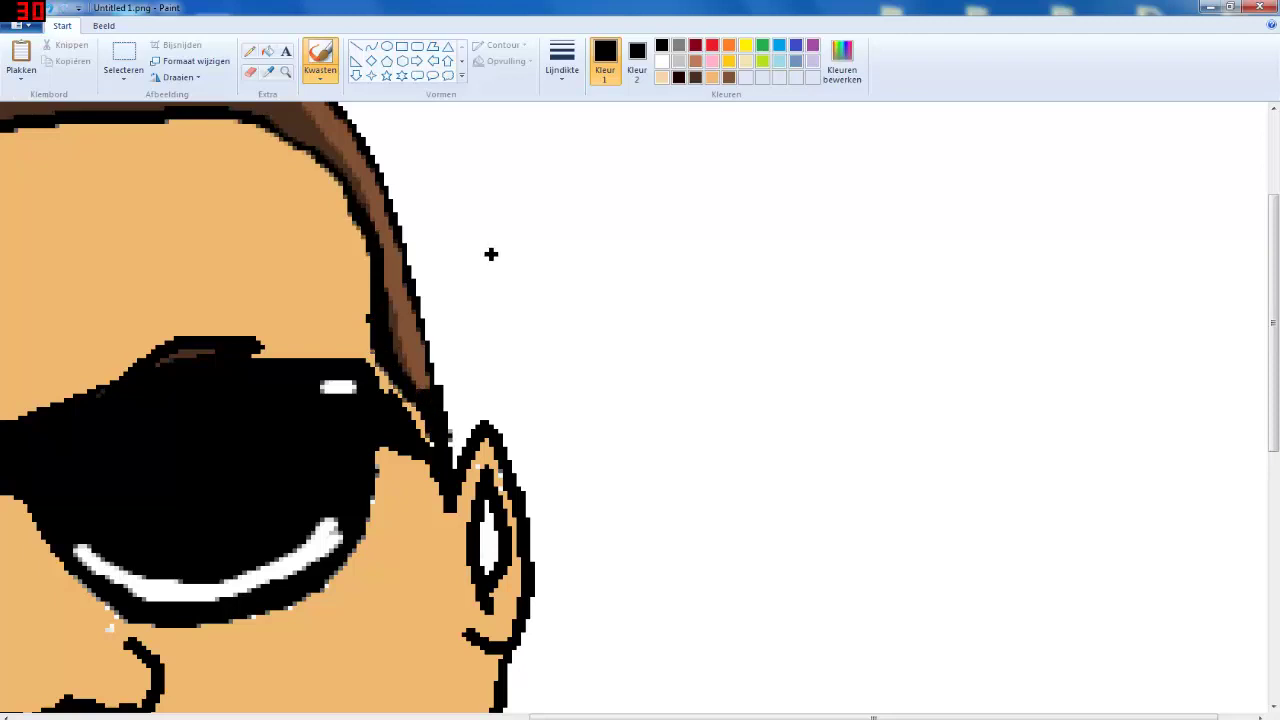
{"action": "scroll", "coordinate": [491, 254], "scroll_direction": "up", "scroll_amount": 3}
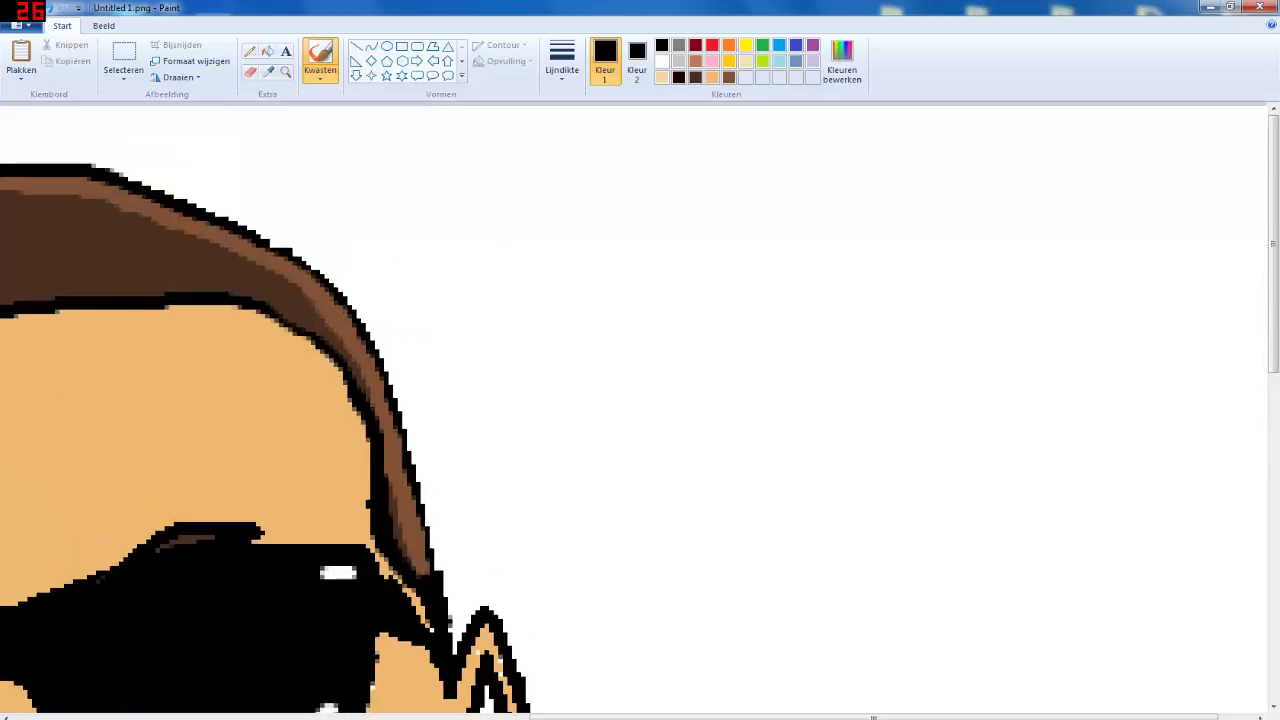
{"action": "mouse_move", "coordinate": [170, 305]}
{"action": "left_mouse_down"}
{"action": "mouse_move", "coordinate": [264, 322]}
{"action": "mouse_move", "coordinate": [340, 378]}
{"action": "mouse_move", "coordinate": [350, 402]}
{"action": "left_mouse_up"}
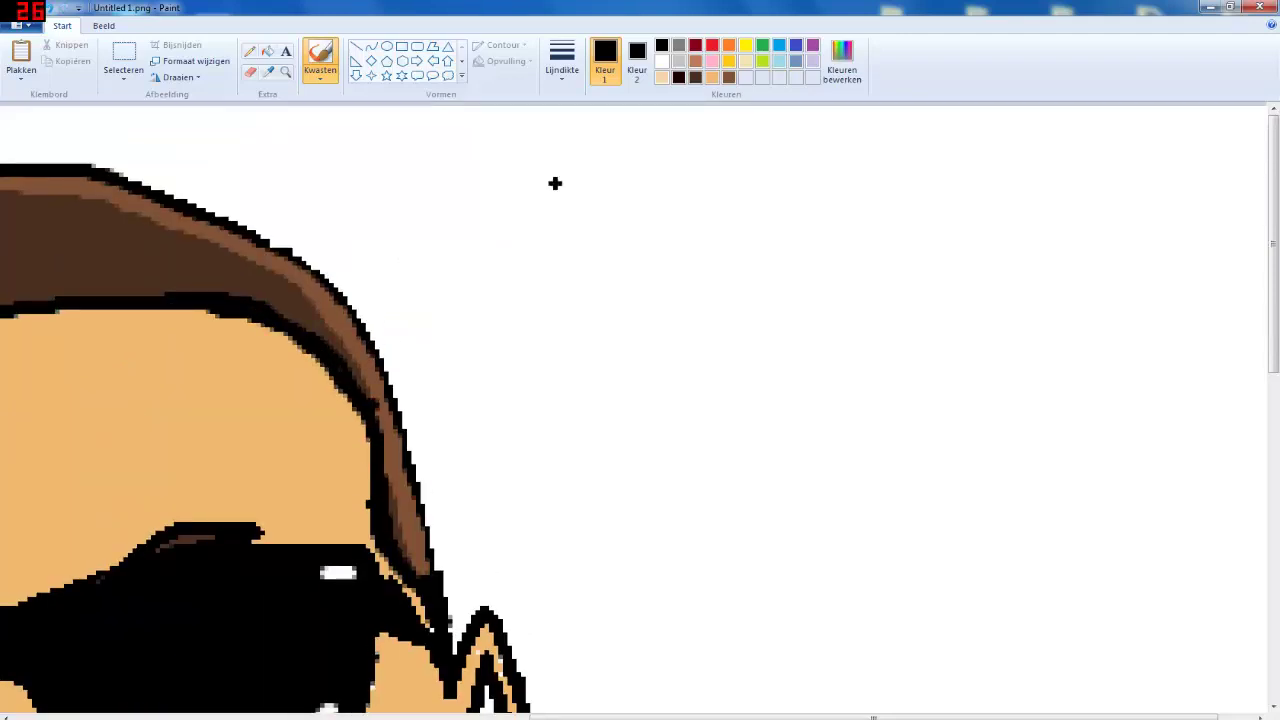
Examine the redrawn hairline on the whole drawing and switch to the Downloads folder in Windows Explorer
{"action": "left_click", "coordinate": [286, 72]}
{"action": "right_click", "coordinate": [394, 300]}
{"action": "right_click", "coordinate": [394, 300]}
{"action": "right_click", "coordinate": [394, 300]}
{"action": "right_click", "coordinate": [394, 300]}
{"action": "right_click", "coordinate": [394, 300]}
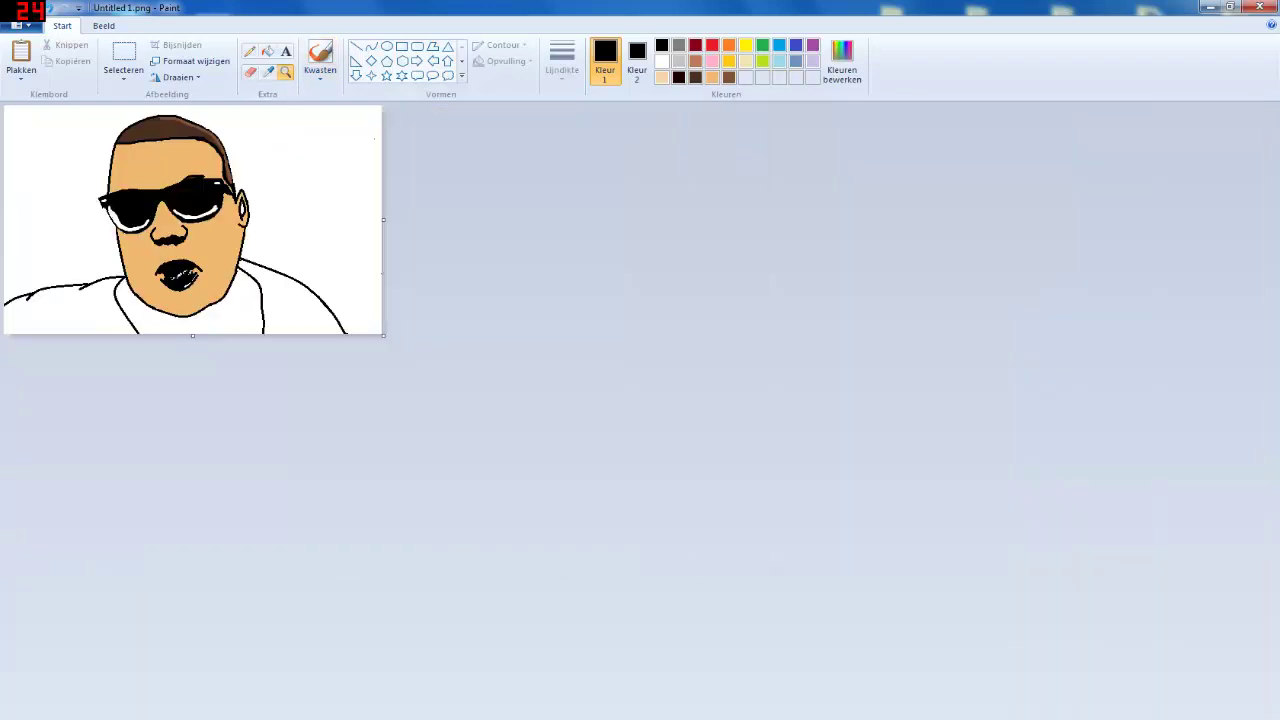
{"action": "left_click", "coordinate": [320, 58]}
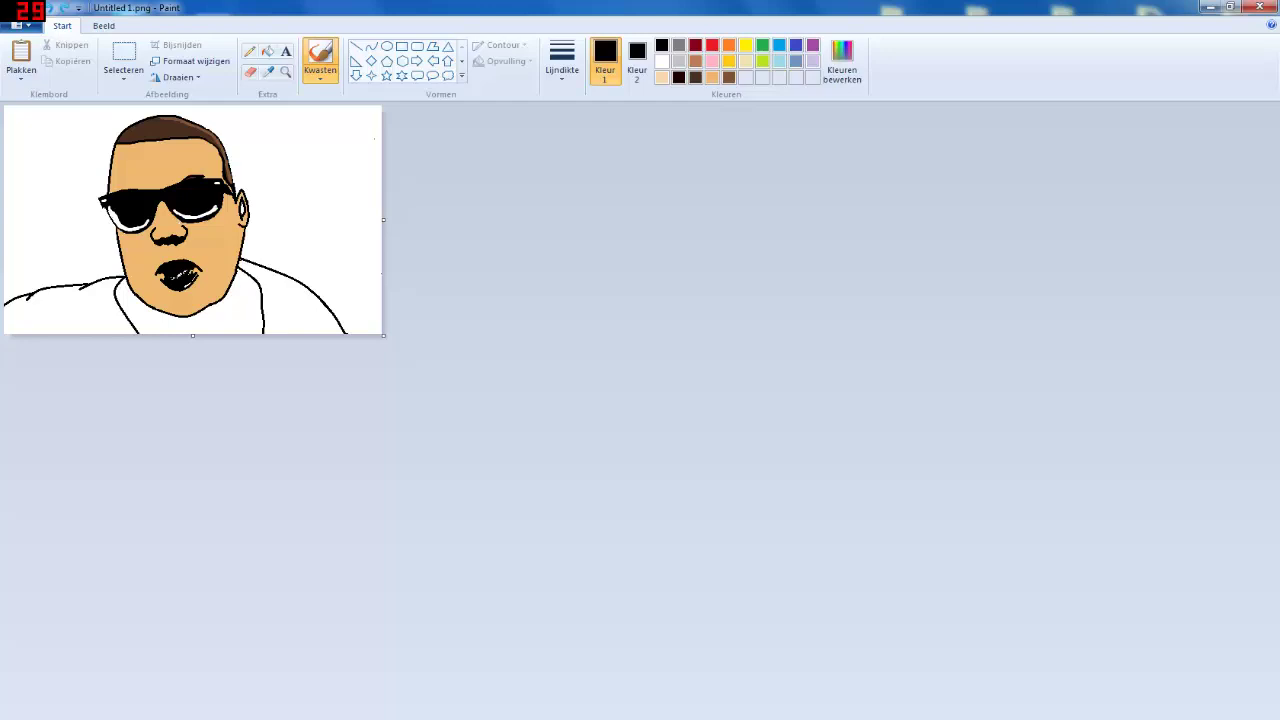
{"action": "key", "text": "alt+Tab"}
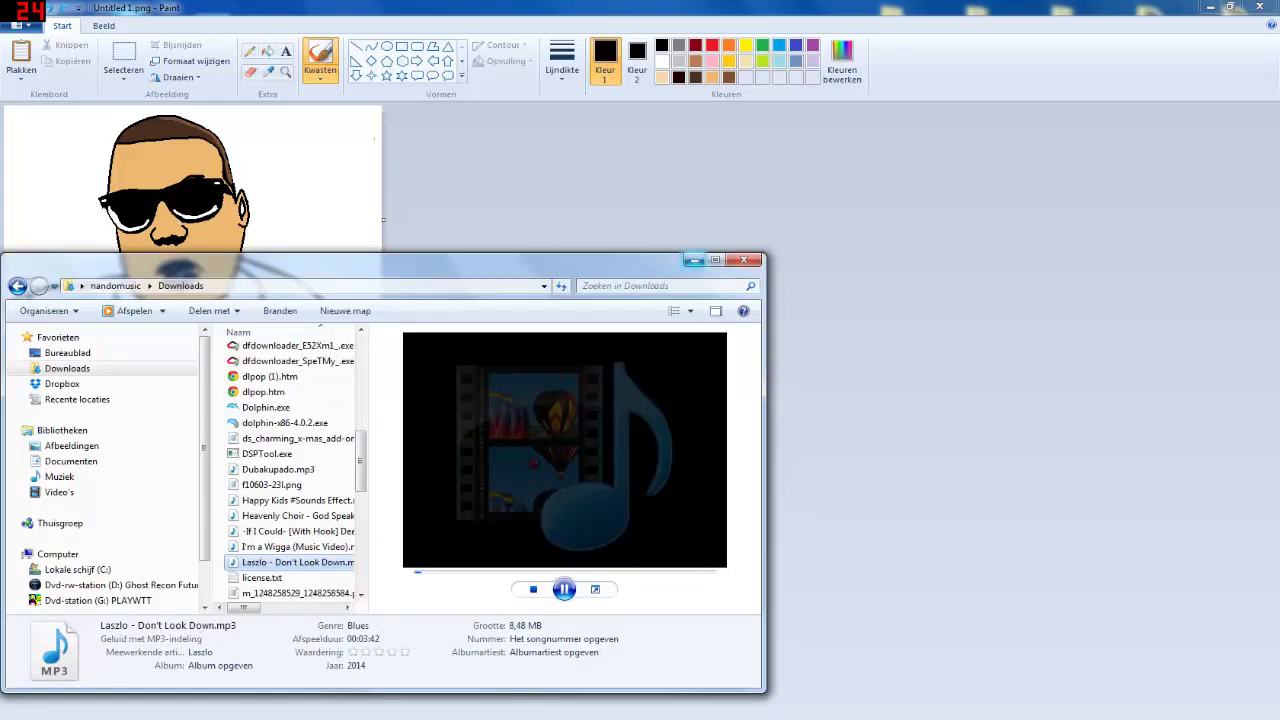
Return to the drawing and fill the white area inside the ear with the light skin tone
{"action": "left_click", "coordinate": [694, 260]}
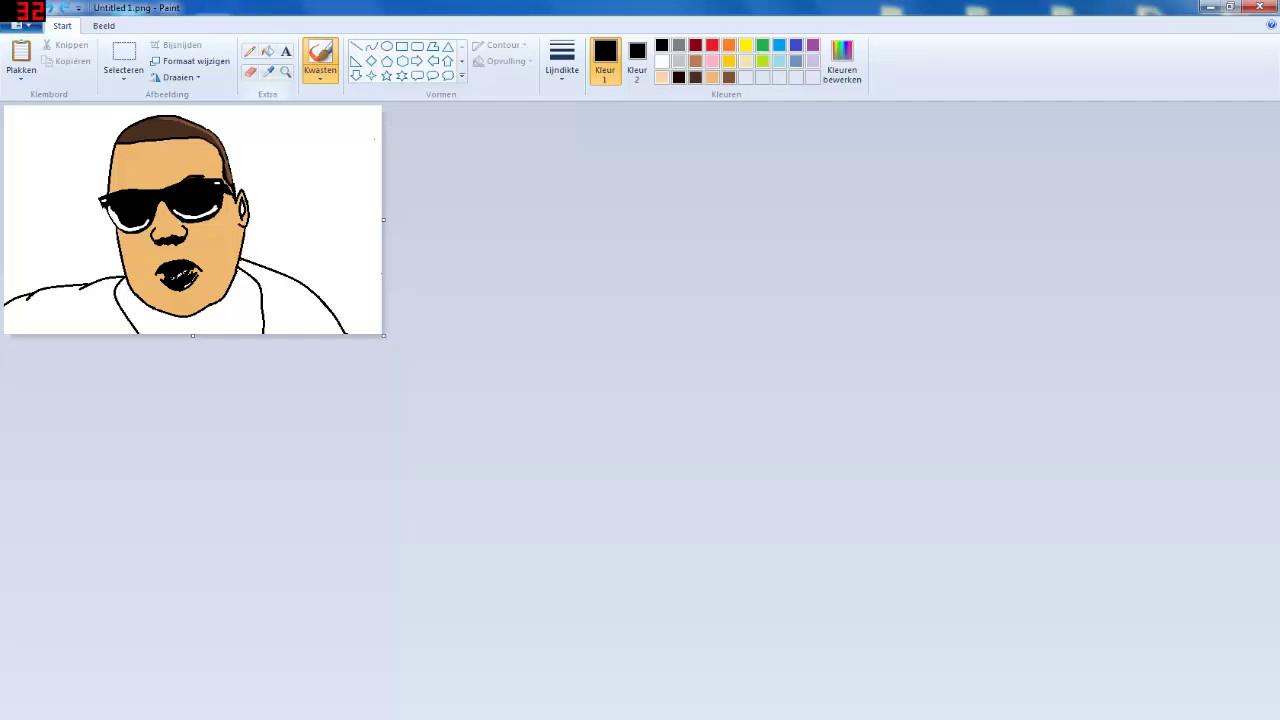
{"action": "left_click", "coordinate": [286, 72]}
{"action": "left_click", "coordinate": [250, 205]}
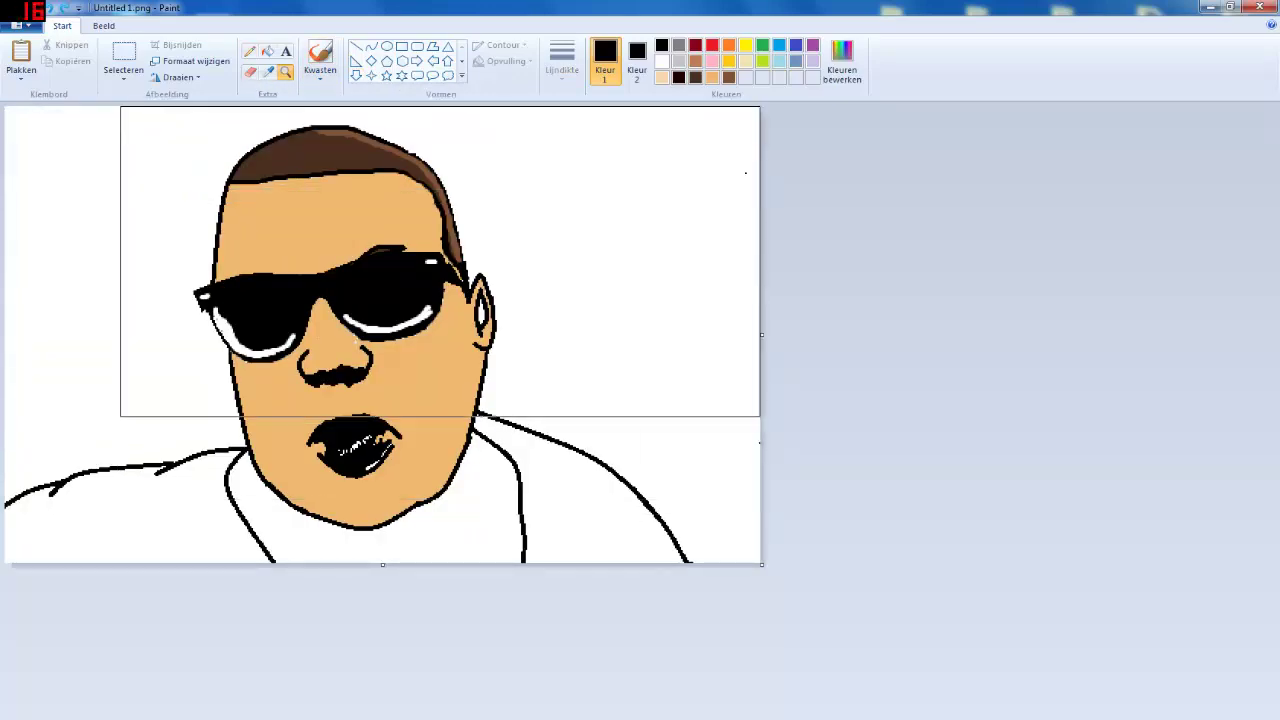
{"action": "left_click", "coordinate": [662, 77]}
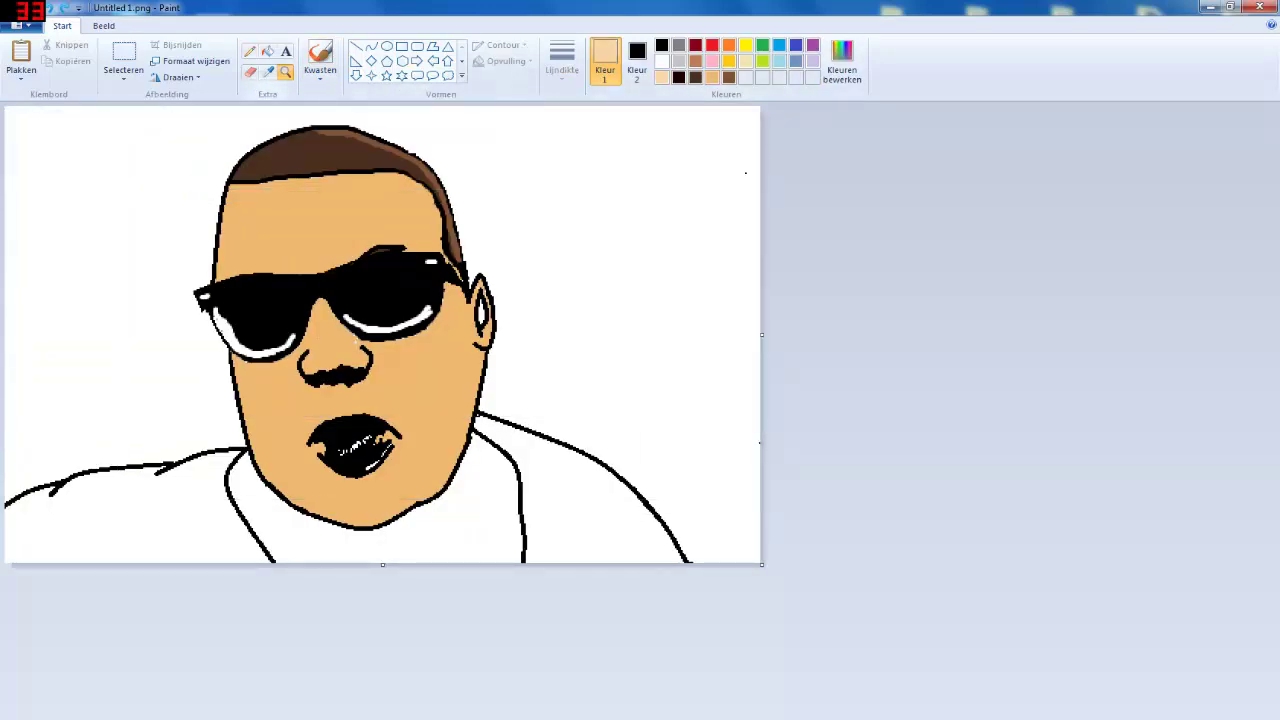
{"action": "left_click", "coordinate": [267, 51]}
{"action": "left_click", "coordinate": [482, 312]}
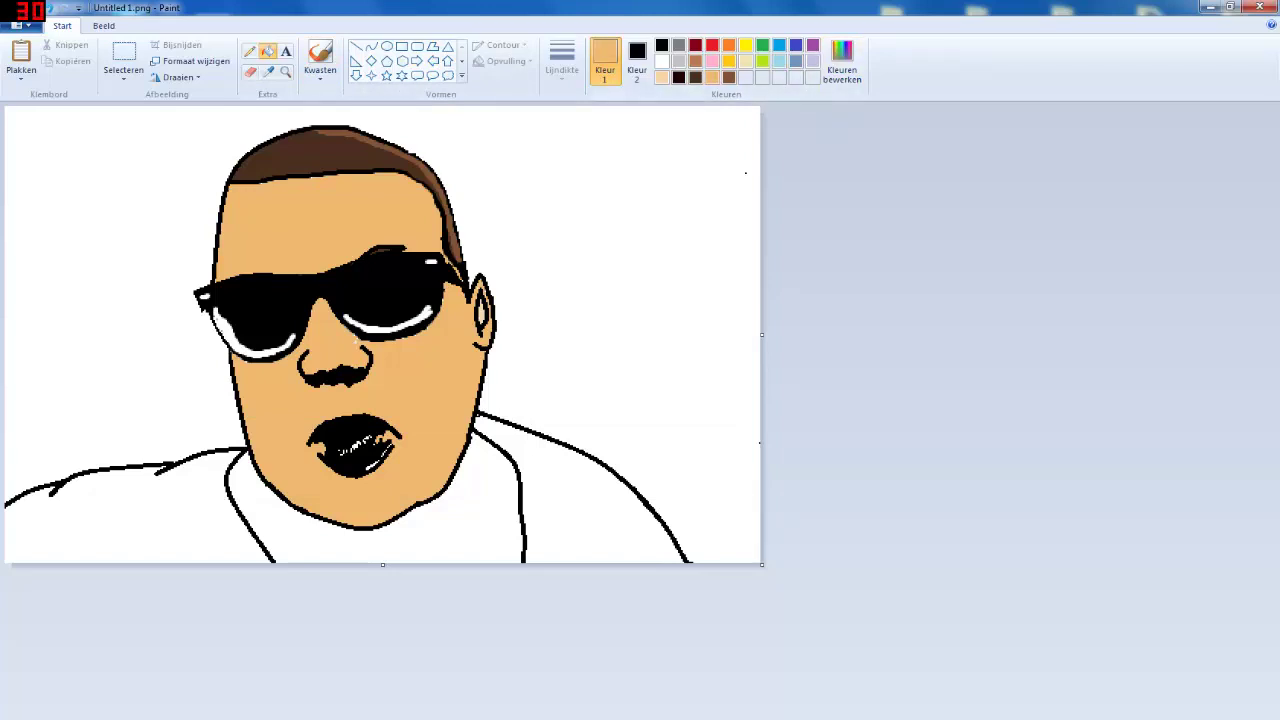
Try a curved highlight in the light skin tone beneath the right sunglasses lens and undo it
{"action": "left_click", "coordinate": [320, 57]}
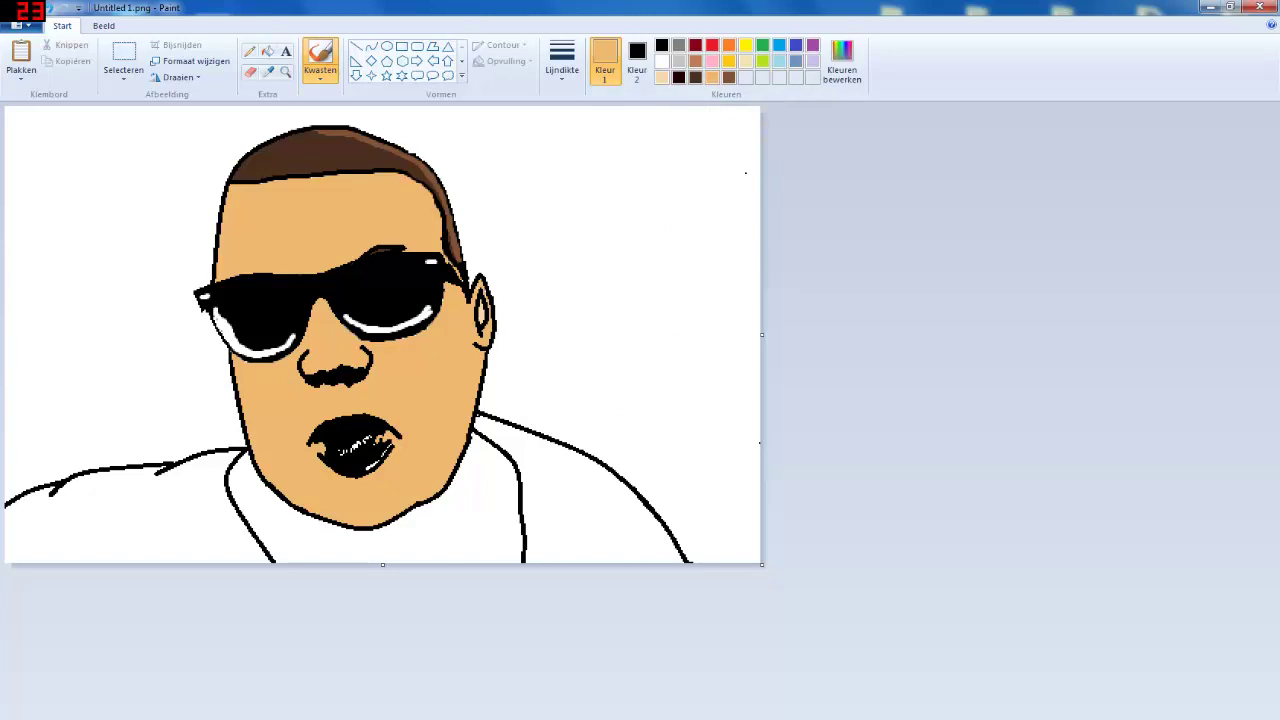
{"action": "left_click", "coordinate": [662, 77]}
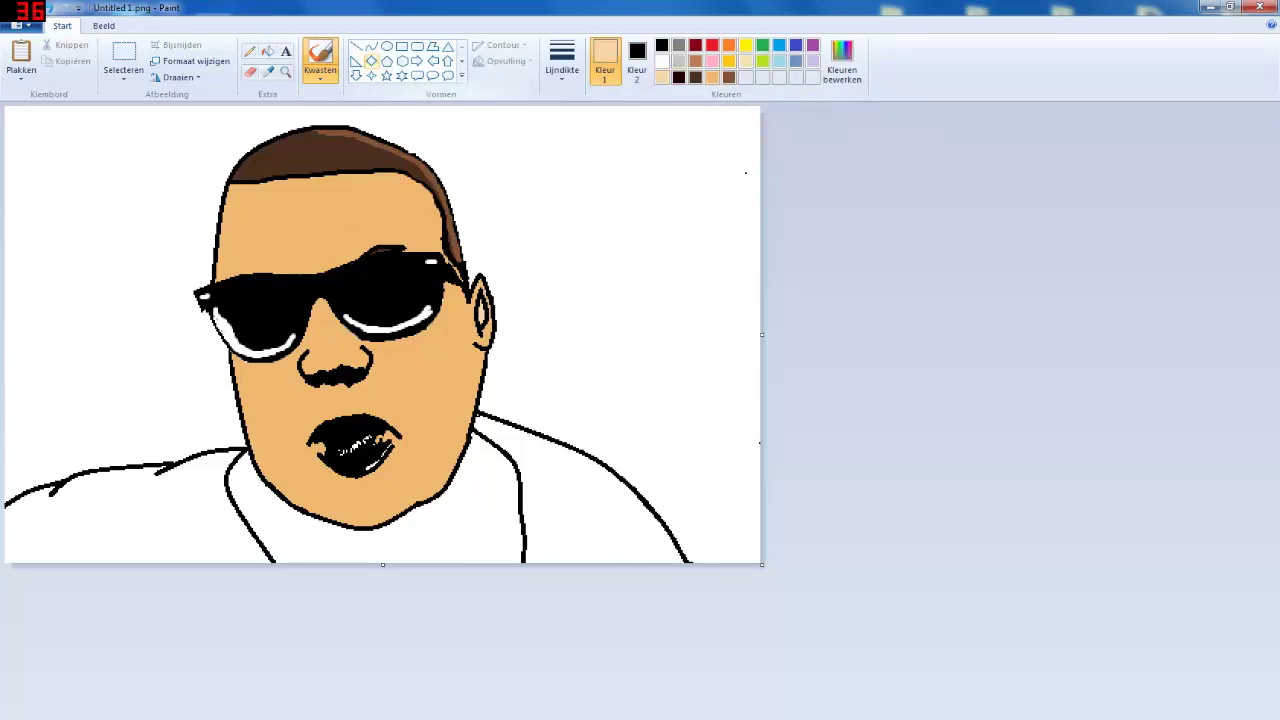
{"action": "left_click", "coordinate": [371, 46]}
{"action": "mouse_move", "coordinate": [362, 341]}
{"action": "left_mouse_down"}
{"action": "mouse_move", "coordinate": [428, 334]}
{"action": "mouse_move", "coordinate": [405, 346]}
{"action": "left_mouse_up"}
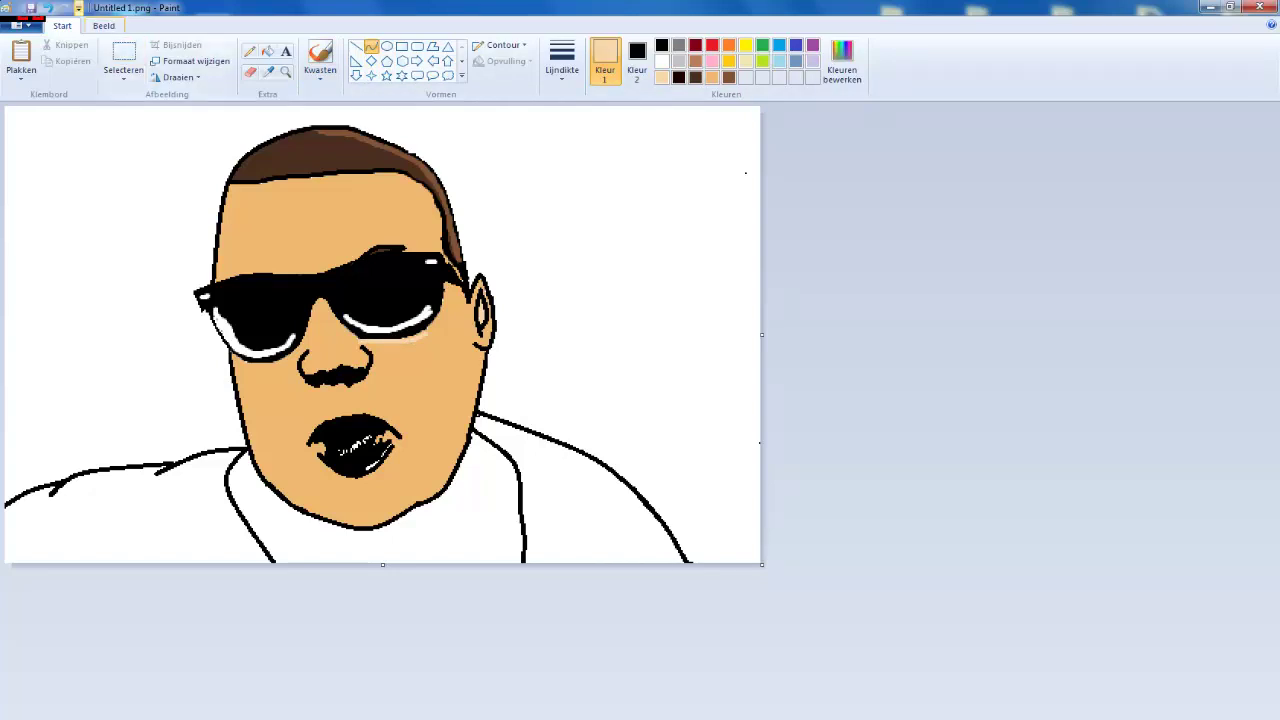
{"action": "left_click", "coordinate": [49, 8]}
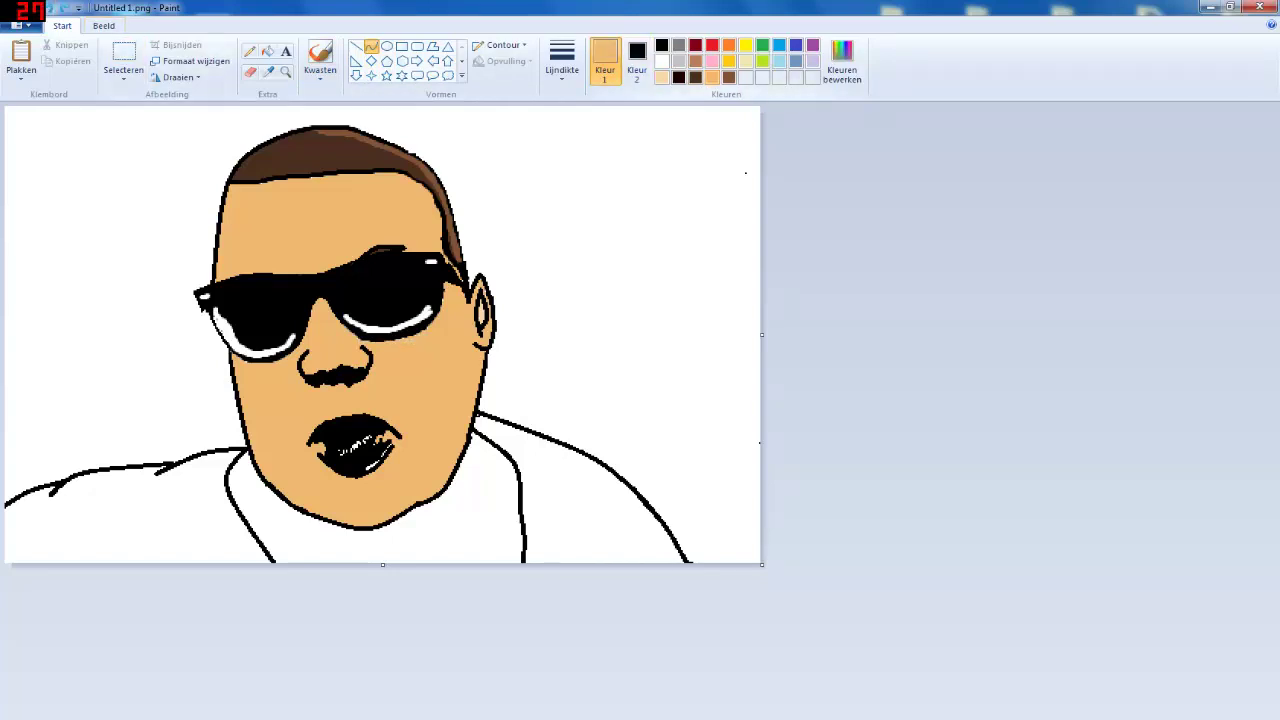
Mix a slightly darker orange skin tone and brush soft shading beneath the hairline and under the sunglasses
{"action": "left_click", "coordinate": [842, 62]}
{"action": "left_click_drag", "start_coordinate": [802, 320], "coordinate": [802, 327]}
{"action": "left_click", "coordinate": [499, 478]}
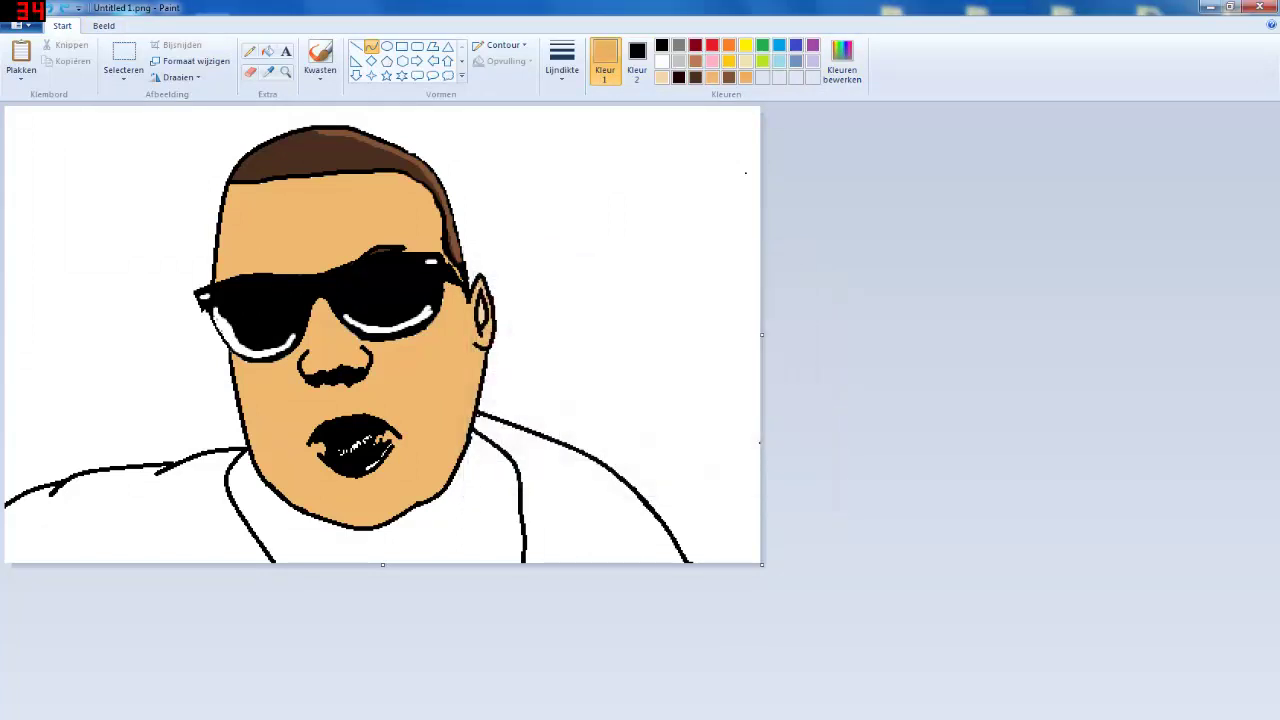
{"action": "left_click", "coordinate": [320, 56]}
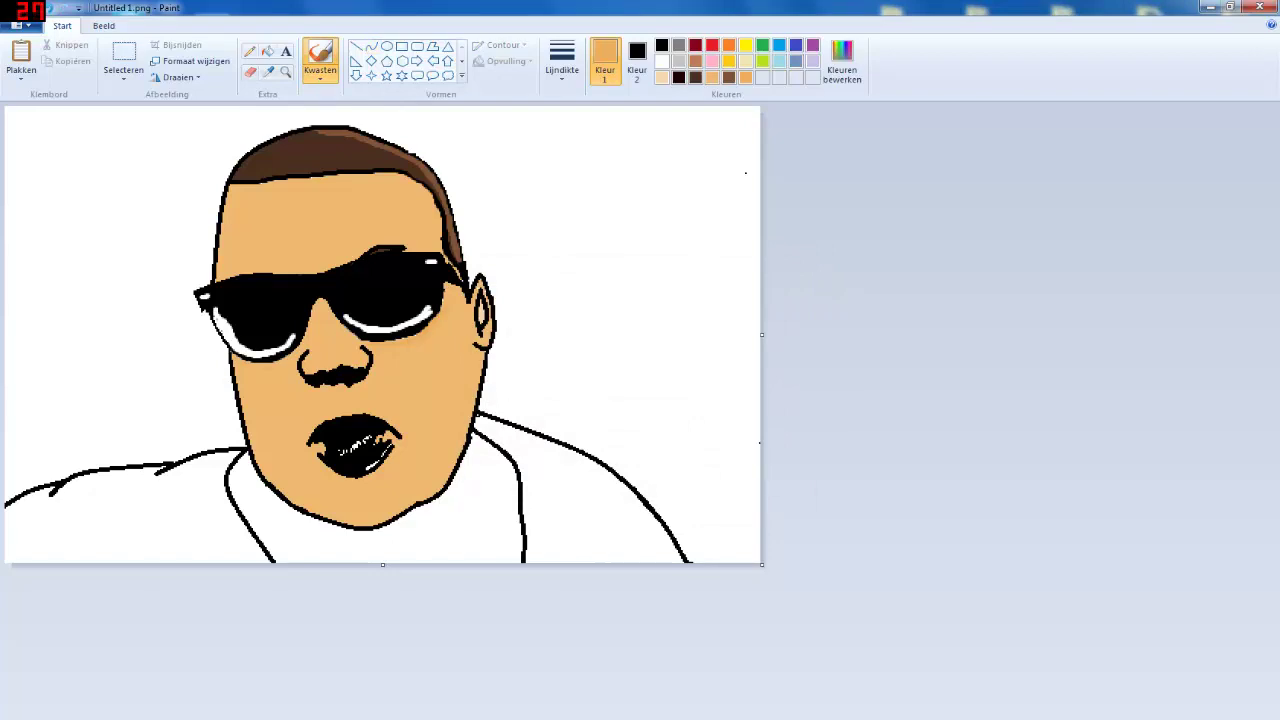
{"action": "left_click", "coordinate": [48, 9]}
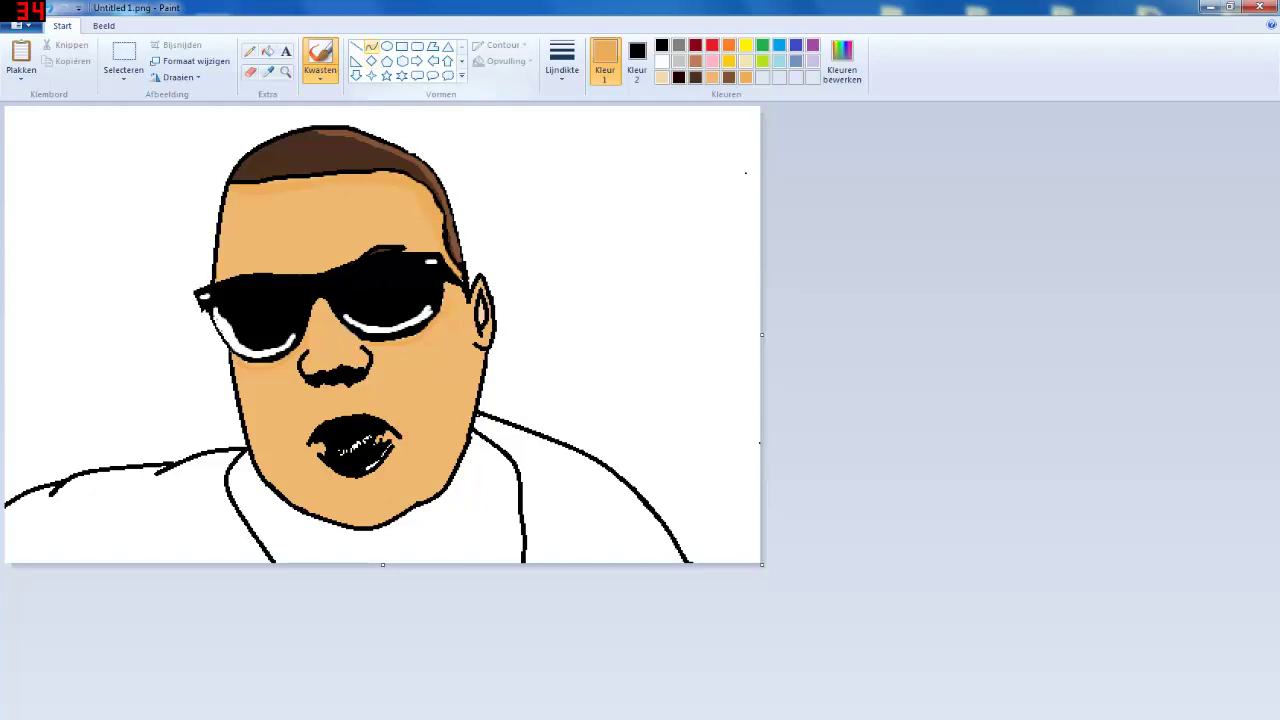
Try drawing a black neckline curve beneath the chin with the Curve tool and undo it
{"action": "left_click", "coordinate": [371, 46]}
{"action": "left_click", "coordinate": [637, 62]}
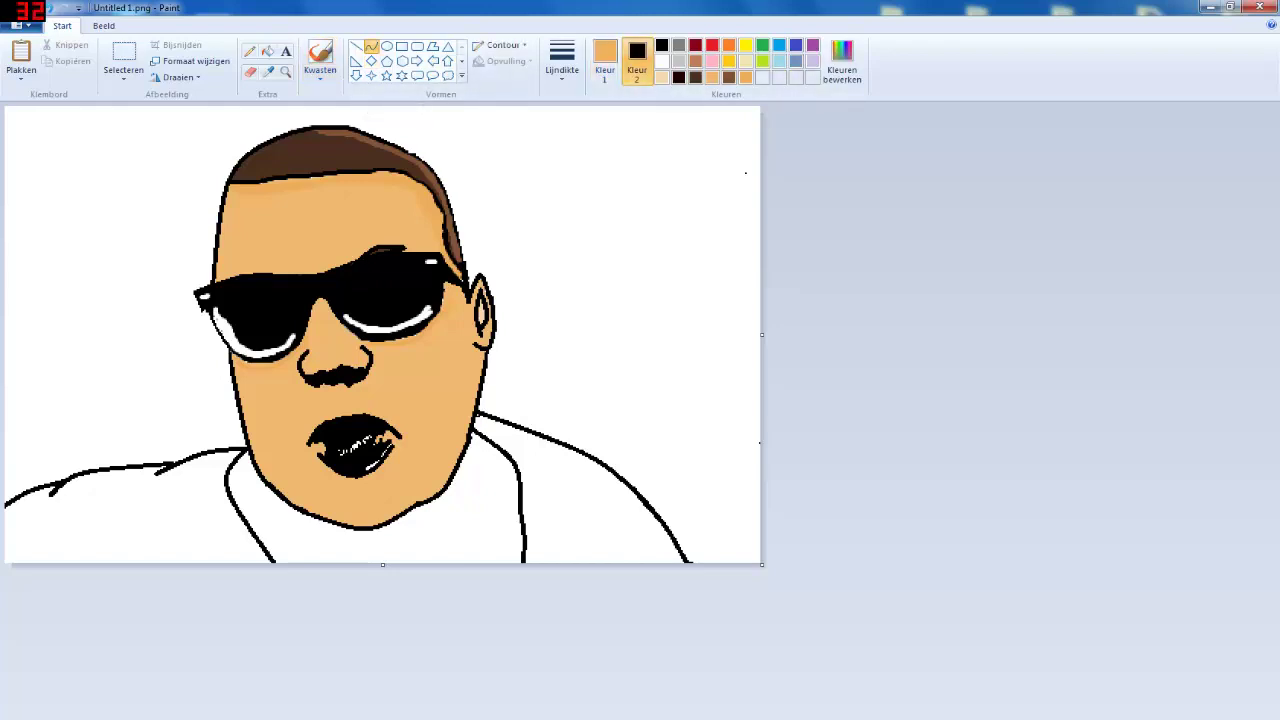
{"action": "left_click_drag", "start_coordinate": [292, 525], "coordinate": [449, 537]}
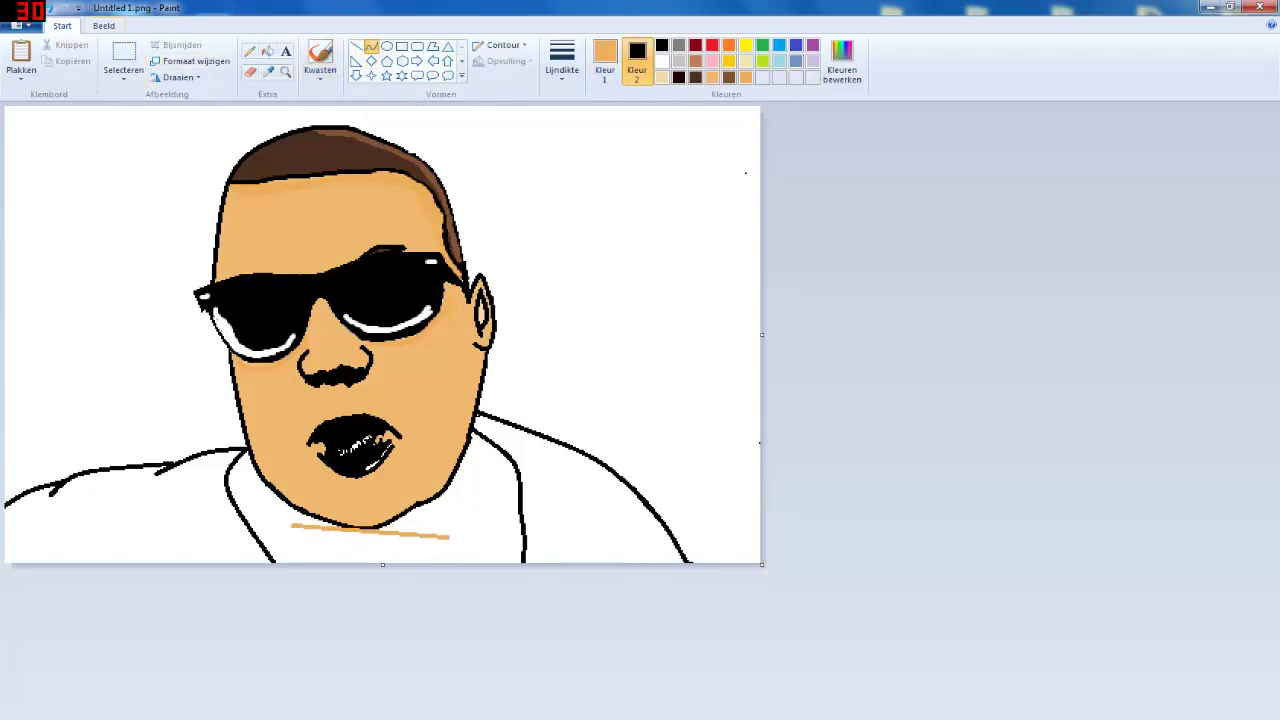
{"action": "left_click", "coordinate": [50, 8]}
{"action": "mouse_move", "coordinate": [264, 522]}
{"action": "left_mouse_down"}
{"action": "mouse_move", "coordinate": [408, 538]}
{"action": "mouse_move", "coordinate": [490, 514]}
{"action": "mouse_move", "coordinate": [489, 499]}
{"action": "left_mouse_up"}
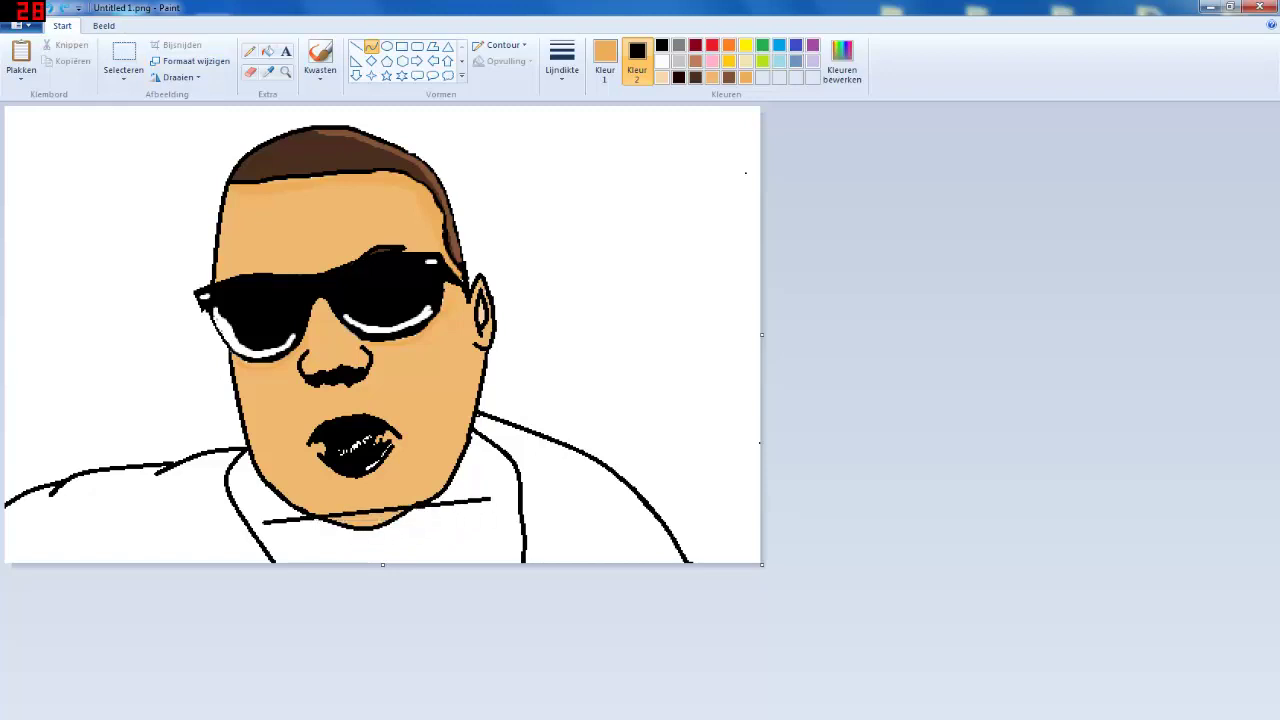
{"action": "mouse_move", "coordinate": [415, 512]}
{"action": "left_mouse_down"}
{"action": "mouse_move", "coordinate": [420, 533]}
{"action": "mouse_move", "coordinate": [345, 554]}
{"action": "mouse_move", "coordinate": [363, 555]}
{"action": "left_mouse_up"}
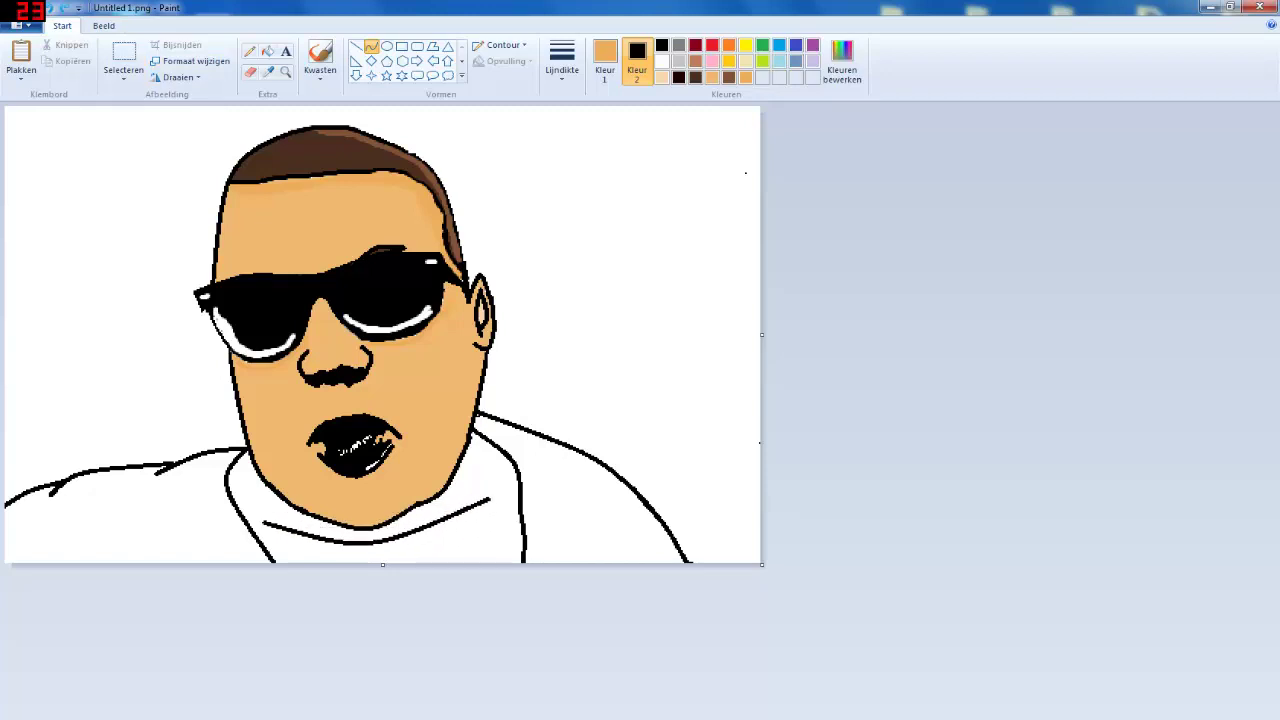
{"action": "key", "text": "ctrl+z"}
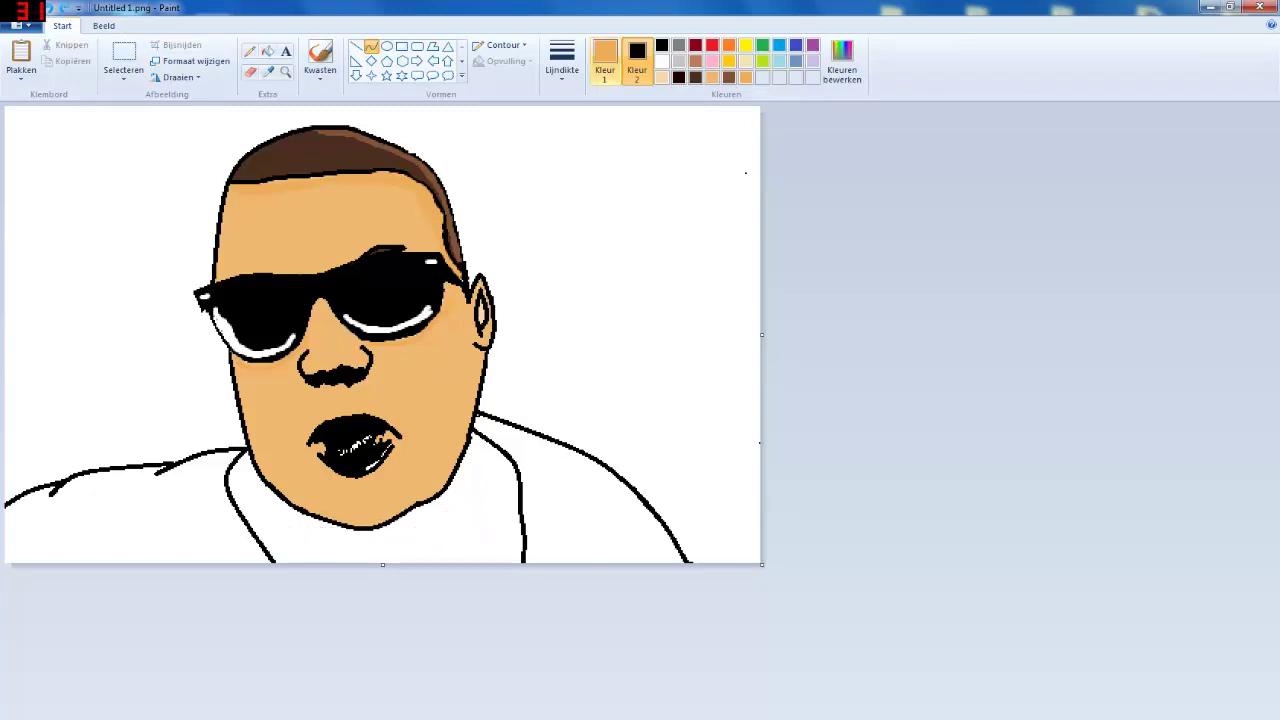
Fill the jacket on both shoulders with dark grey
{"action": "left_click", "coordinate": [679, 45]}
{"action": "left_click", "coordinate": [268, 51]}
{"action": "left_click", "coordinate": [190, 503]}
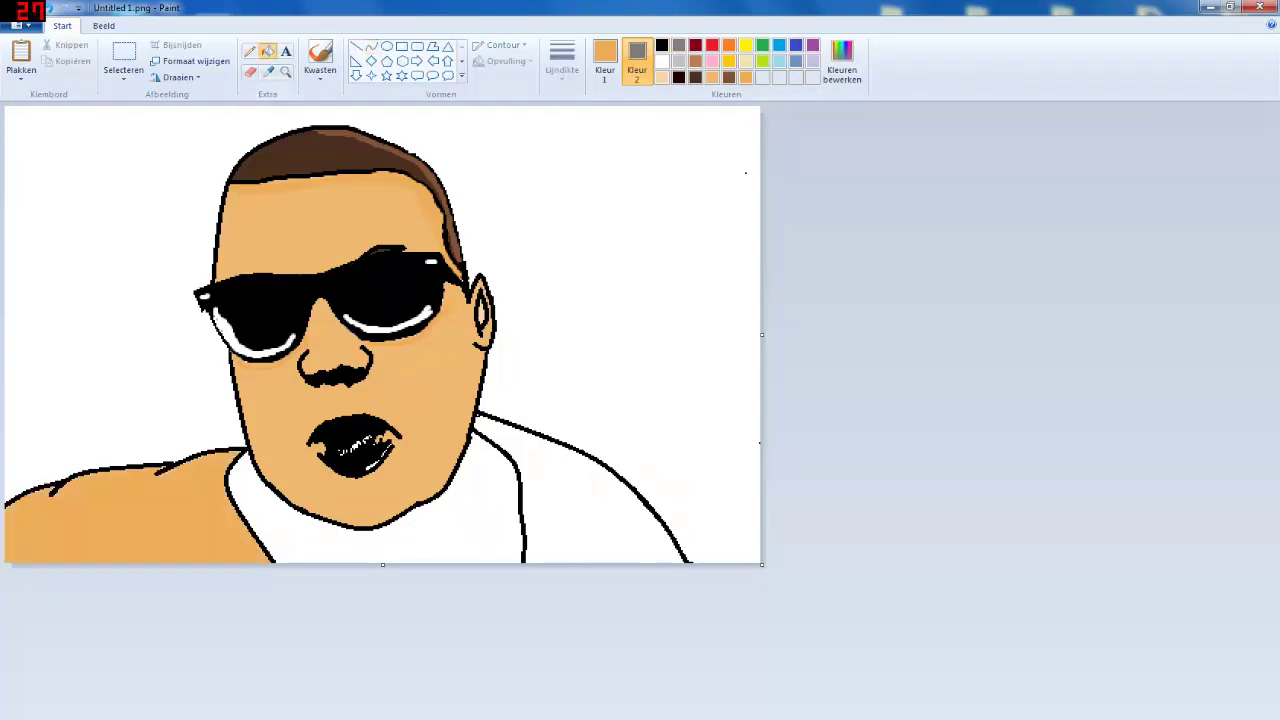
{"action": "key", "text": "ctrl+z"}
{"action": "right_click", "coordinate": [160, 510]}
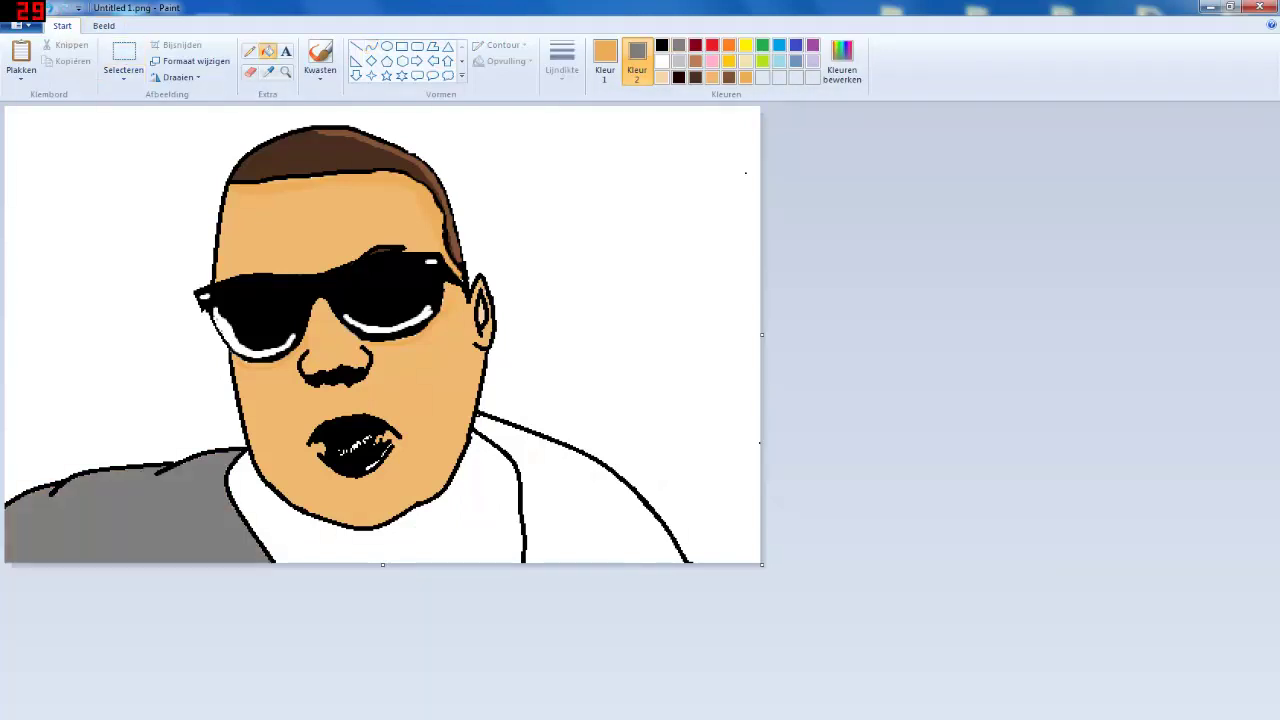
{"action": "right_click", "coordinate": [585, 480]}
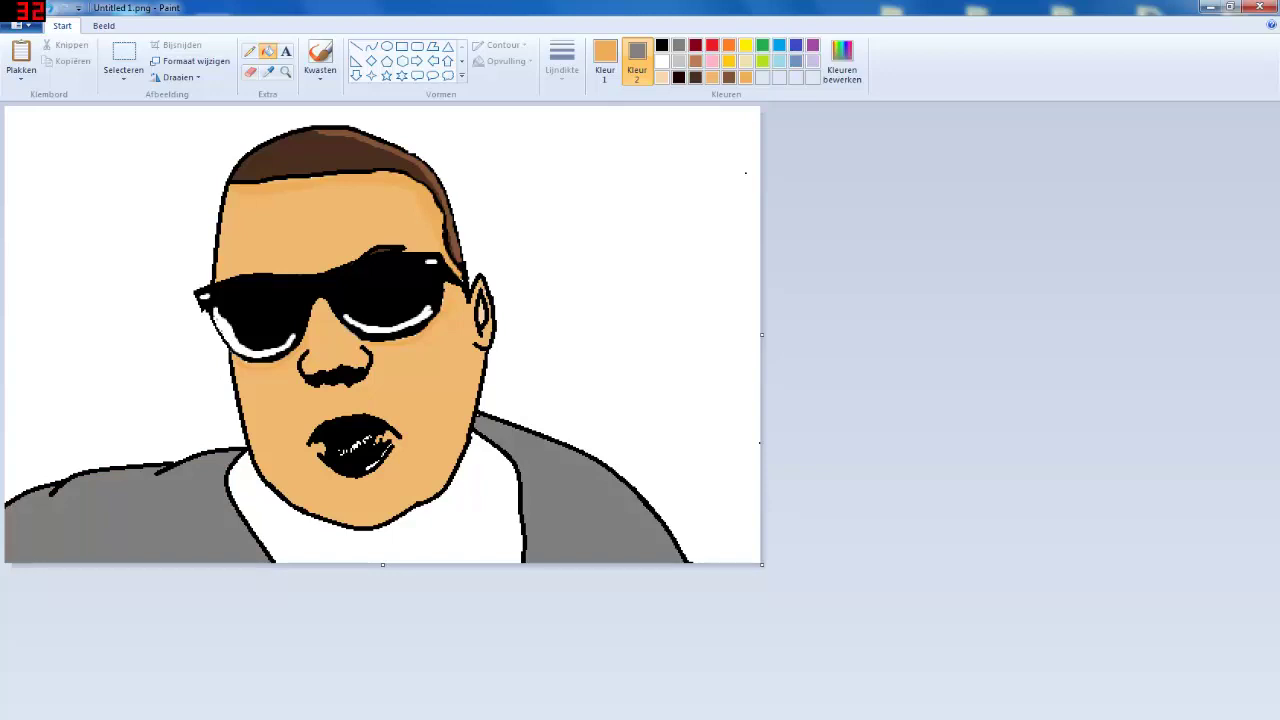
Fill the shirt area beneath the chin with light grey
{"action": "left_click", "coordinate": [746, 77]}
{"action": "right_click", "coordinate": [400, 540]}
{"action": "left_click", "coordinate": [679, 61]}
{"action": "right_click", "coordinate": [400, 540]}
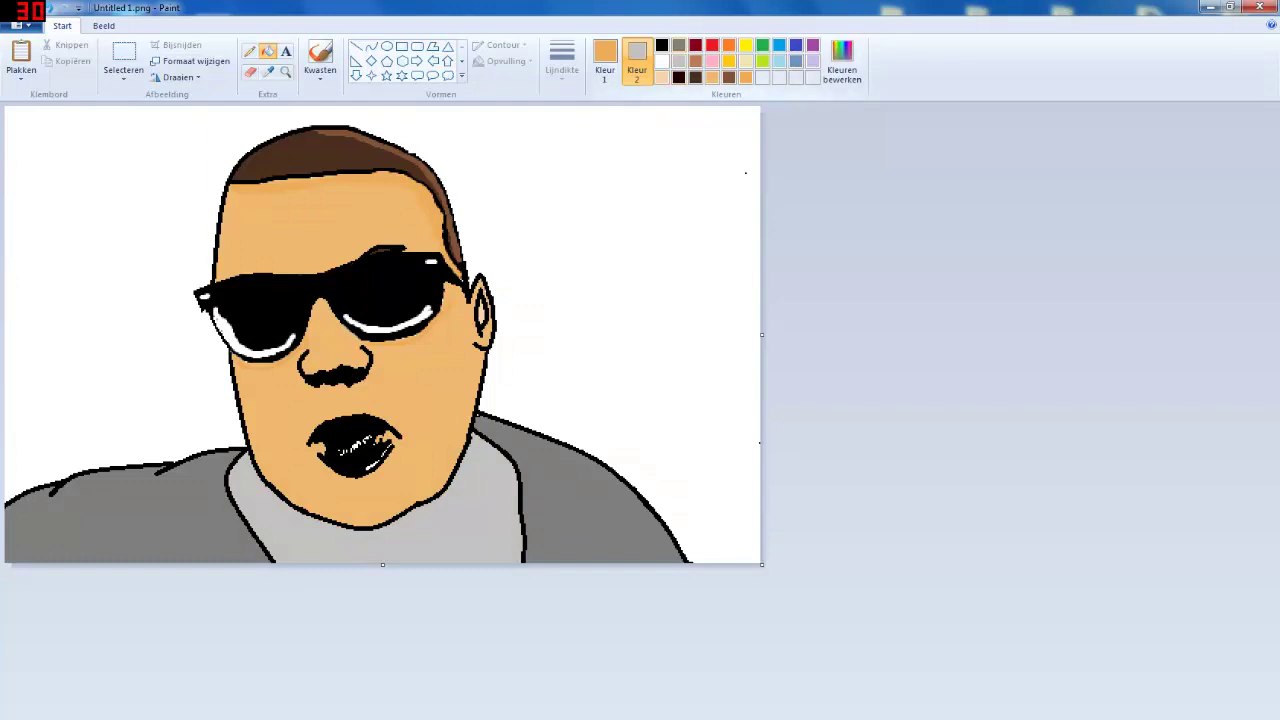
Set both the primary and the secondary colour to dark grey
{"action": "left_click", "coordinate": [678, 44]}
{"action": "left_click", "coordinate": [604, 60]}
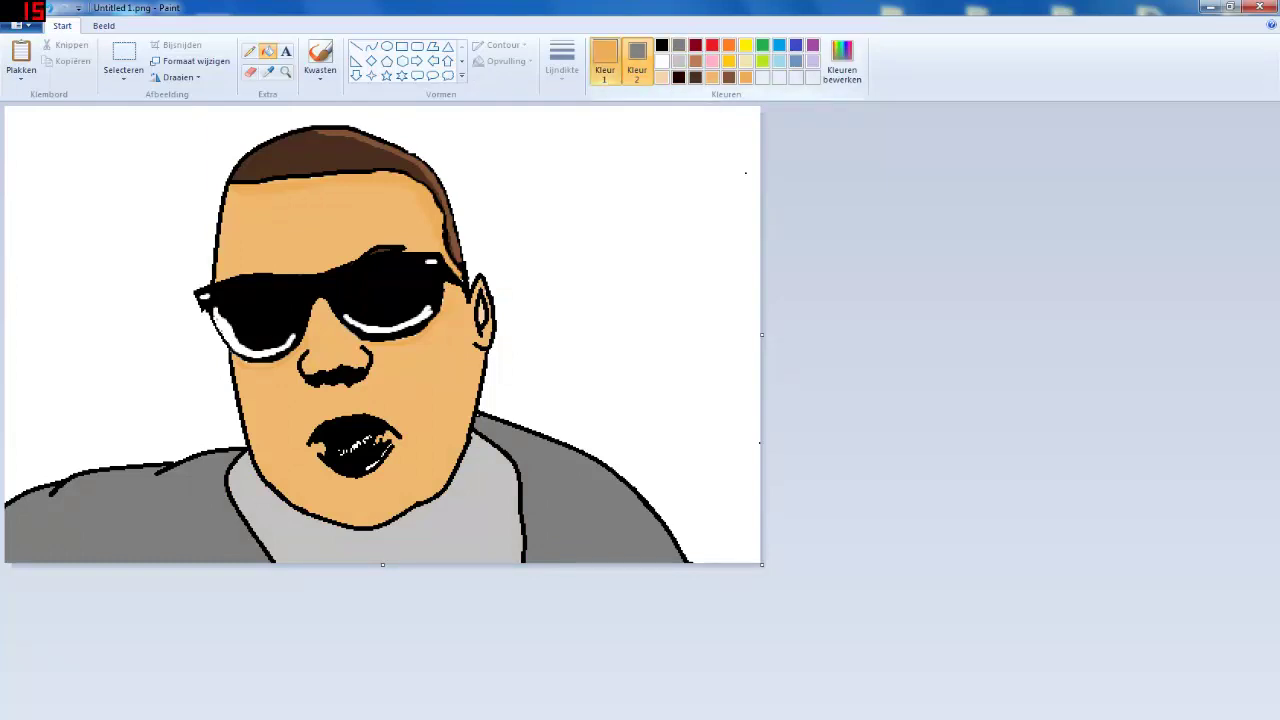
{"action": "left_click", "coordinate": [678, 44]}
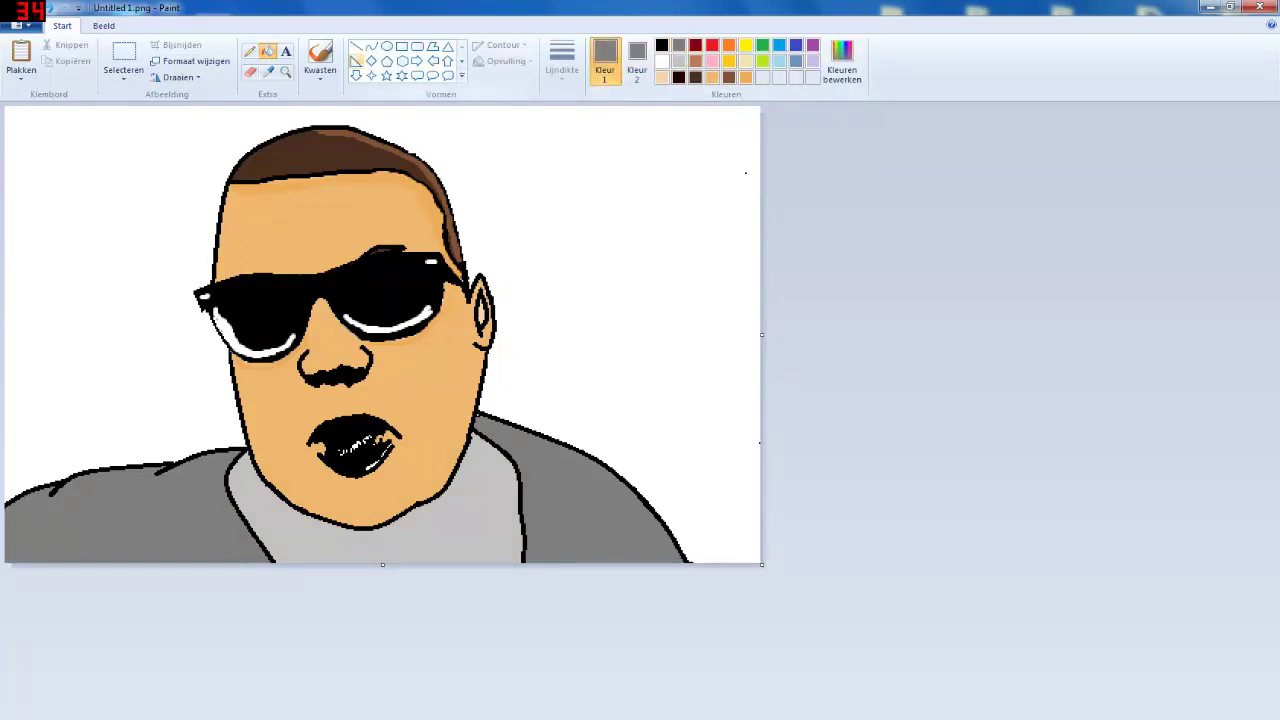
Try brushing a dark grey shadow on the shirt along the chin and undo it
{"action": "left_click", "coordinate": [320, 60]}
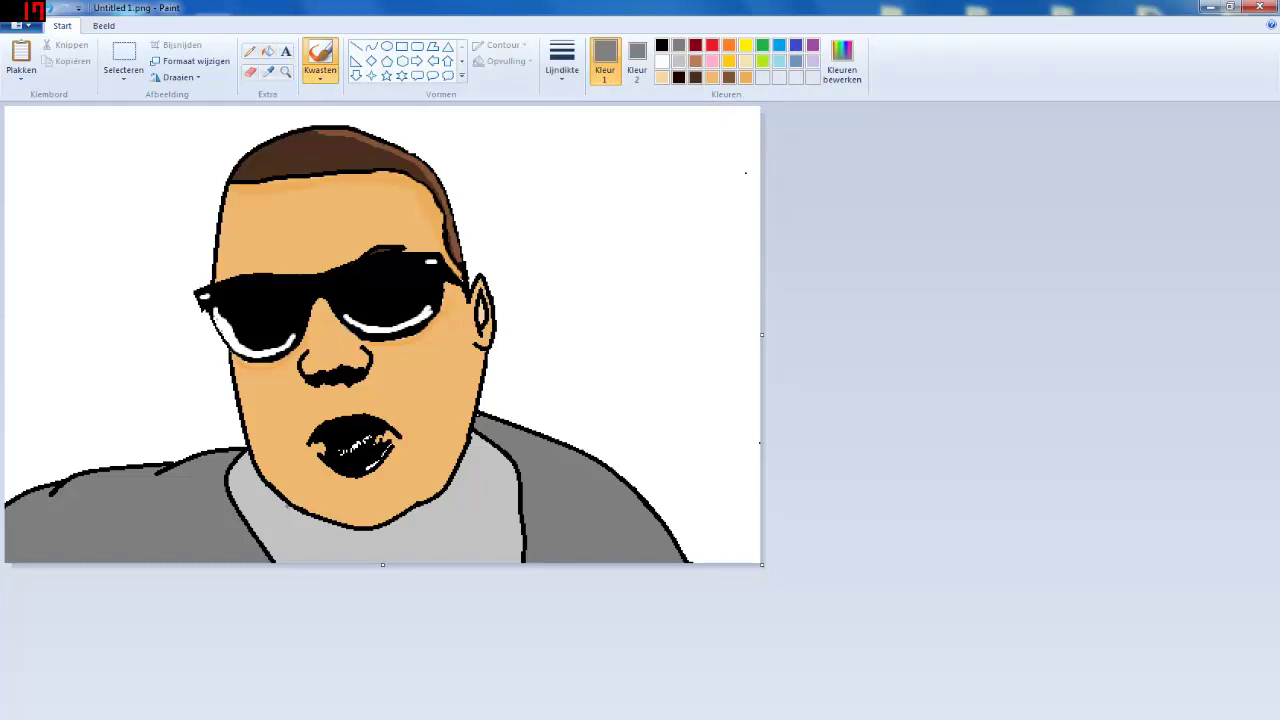
{"action": "mouse_move", "coordinate": [288, 507]}
{"action": "left_mouse_down"}
{"action": "mouse_move", "coordinate": [377, 527]}
{"action": "mouse_move", "coordinate": [437, 506]}
{"action": "left_mouse_up"}
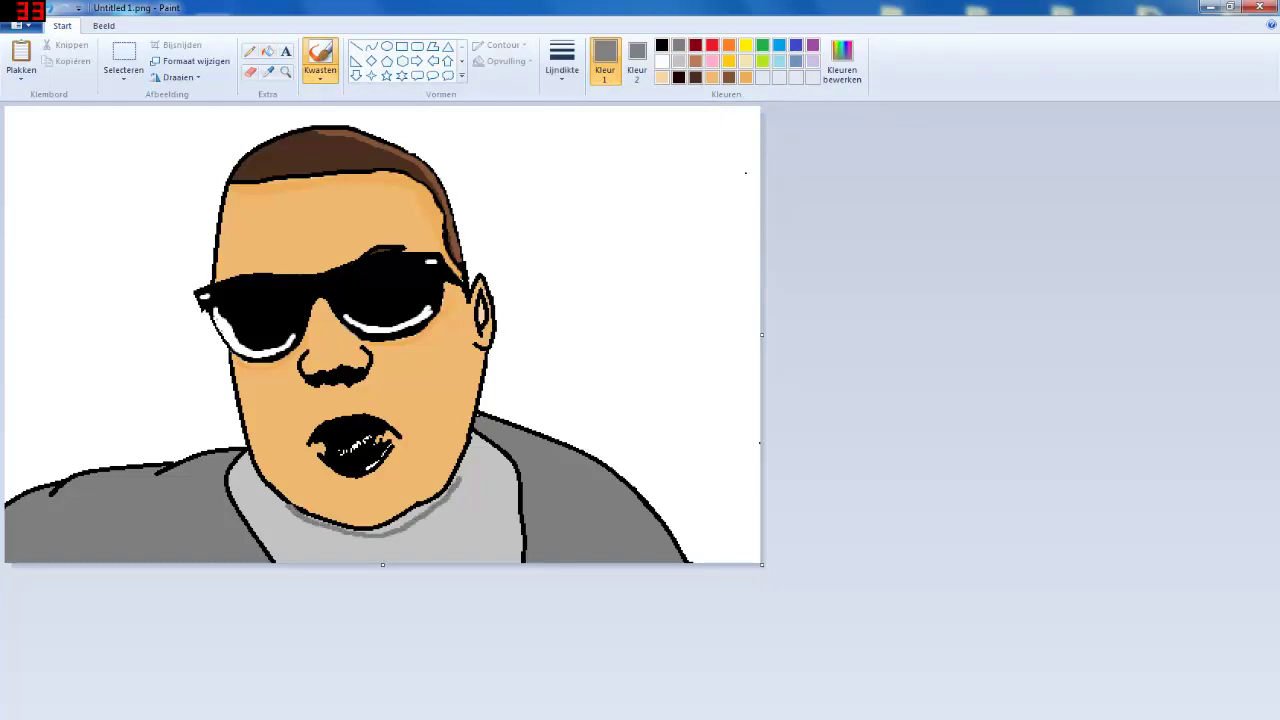
{"action": "left_click", "coordinate": [47, 8]}
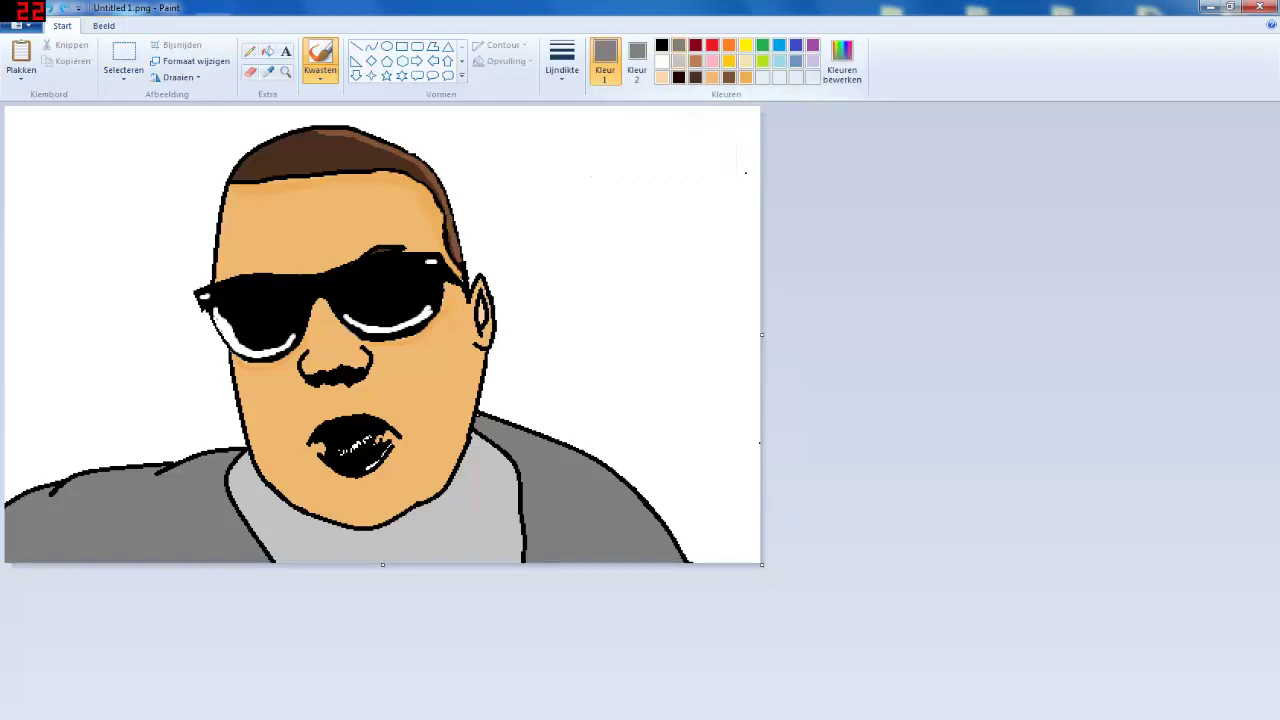
Mix a slightly lighter custom grey with red, green and blue at 145 as the primary colour
{"action": "left_click", "coordinate": [842, 60]}
{"action": "left_click_drag", "start_coordinate": [802, 345], "coordinate": [802, 340]}
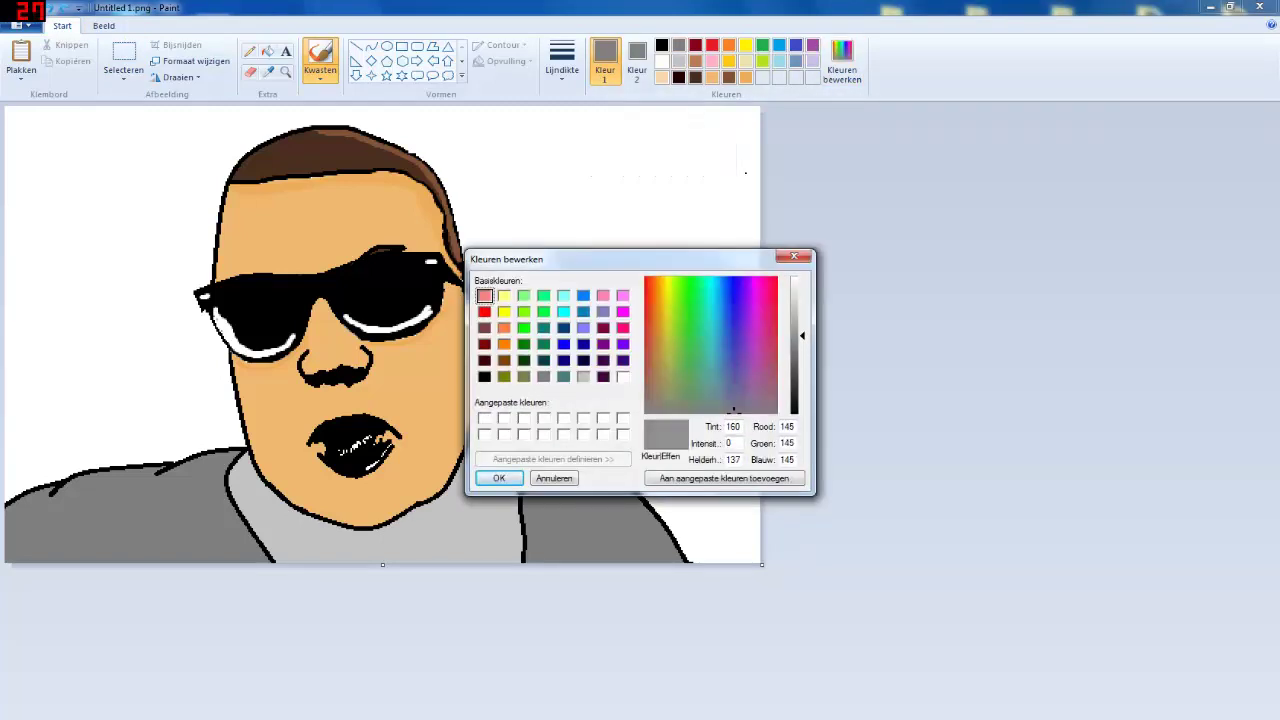
{"action": "left_click", "coordinate": [499, 478]}
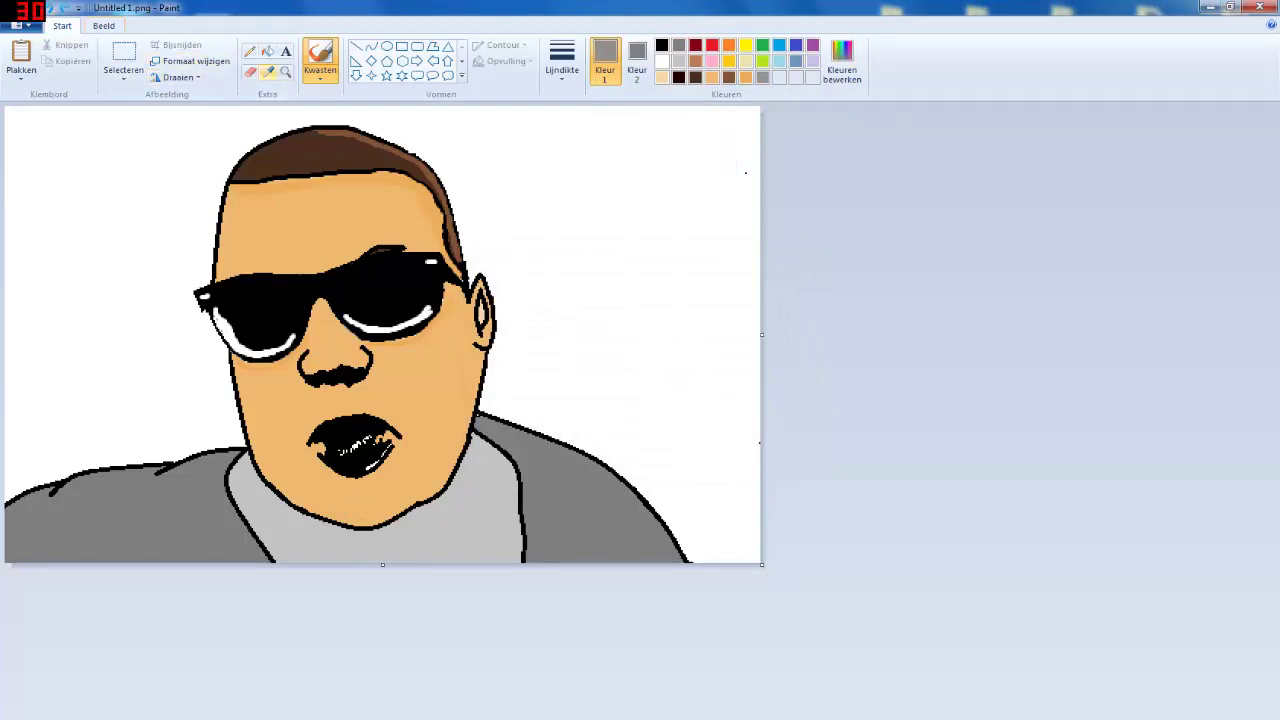
Brush a solid shadow in the custom grey on the shirt along the chin and right jawline, and check it on the whole drawing
{"action": "left_click", "coordinate": [286, 72]}
{"action": "left_click", "coordinate": [481, 545]}
{"action": "left_click", "coordinate": [490, 553]}
{"action": "left_click", "coordinate": [522, 552]}
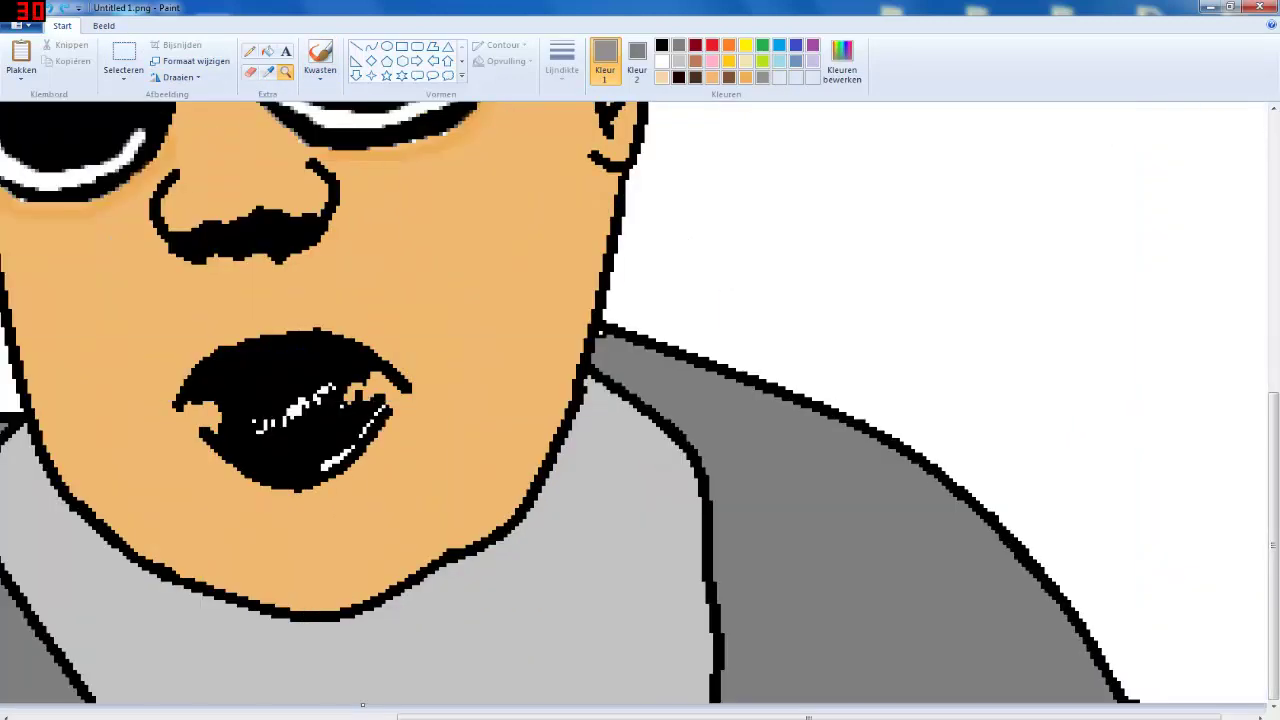
{"action": "left_click", "coordinate": [320, 60]}
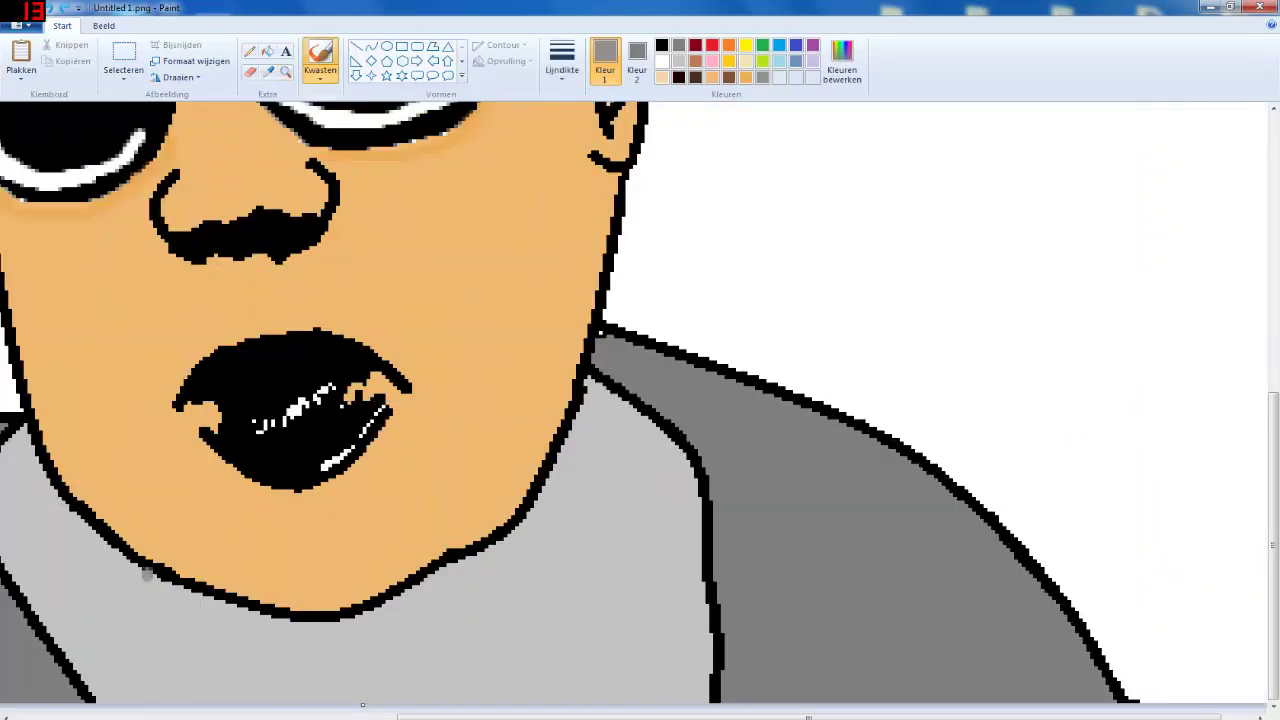
{"action": "mouse_move", "coordinate": [145, 572]}
{"action": "left_mouse_down"}
{"action": "mouse_move", "coordinate": [296, 632]}
{"action": "mouse_move", "coordinate": [396, 632]}
{"action": "mouse_move", "coordinate": [532, 524]}
{"action": "mouse_move", "coordinate": [574, 440]}
{"action": "mouse_move", "coordinate": [528, 521]}
{"action": "mouse_move", "coordinate": [480, 567]}
{"action": "mouse_move", "coordinate": [372, 626]}
{"action": "mouse_move", "coordinate": [302, 630]}
{"action": "mouse_move", "coordinate": [376, 614]}
{"action": "mouse_move", "coordinate": [508, 538]}
{"action": "left_mouse_up"}
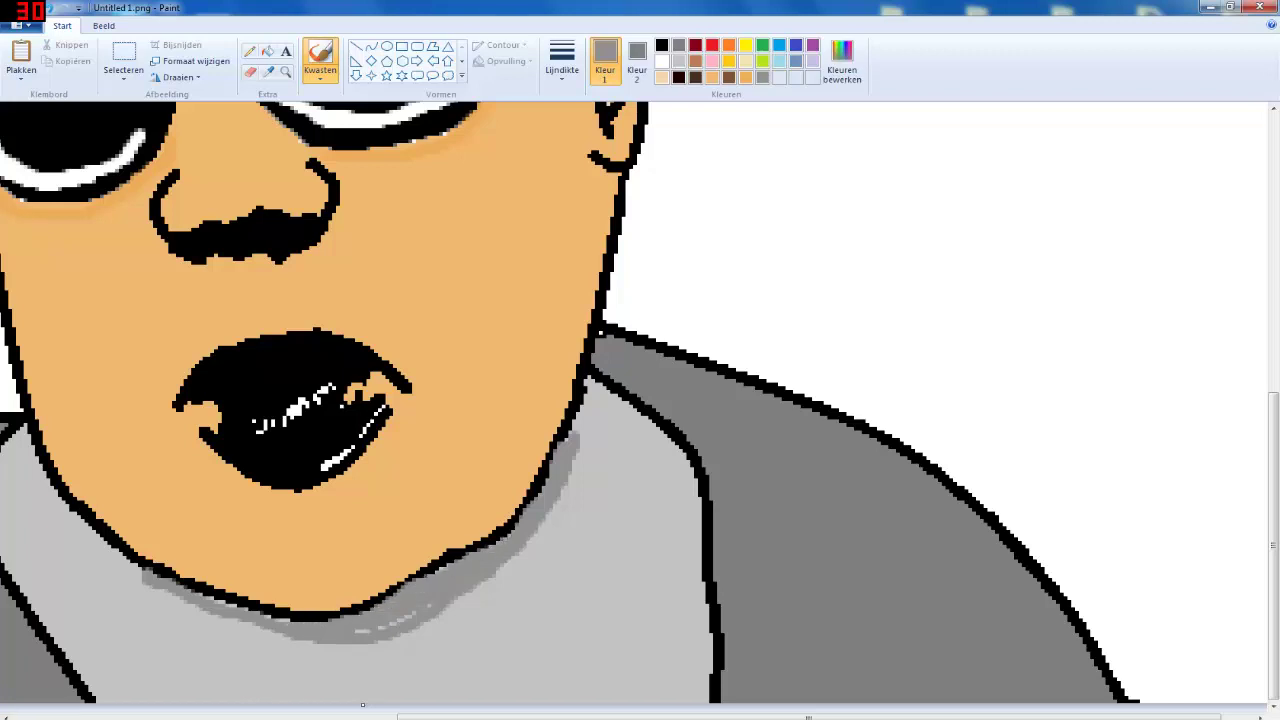
{"action": "mouse_move", "coordinate": [396, 624]}
{"action": "left_mouse_down"}
{"action": "mouse_move", "coordinate": [360, 631]}
{"action": "mouse_move", "coordinate": [414, 612]}
{"action": "left_mouse_up"}
{"action": "left_click_drag", "start_coordinate": [288, 622], "coordinate": [157, 590]}
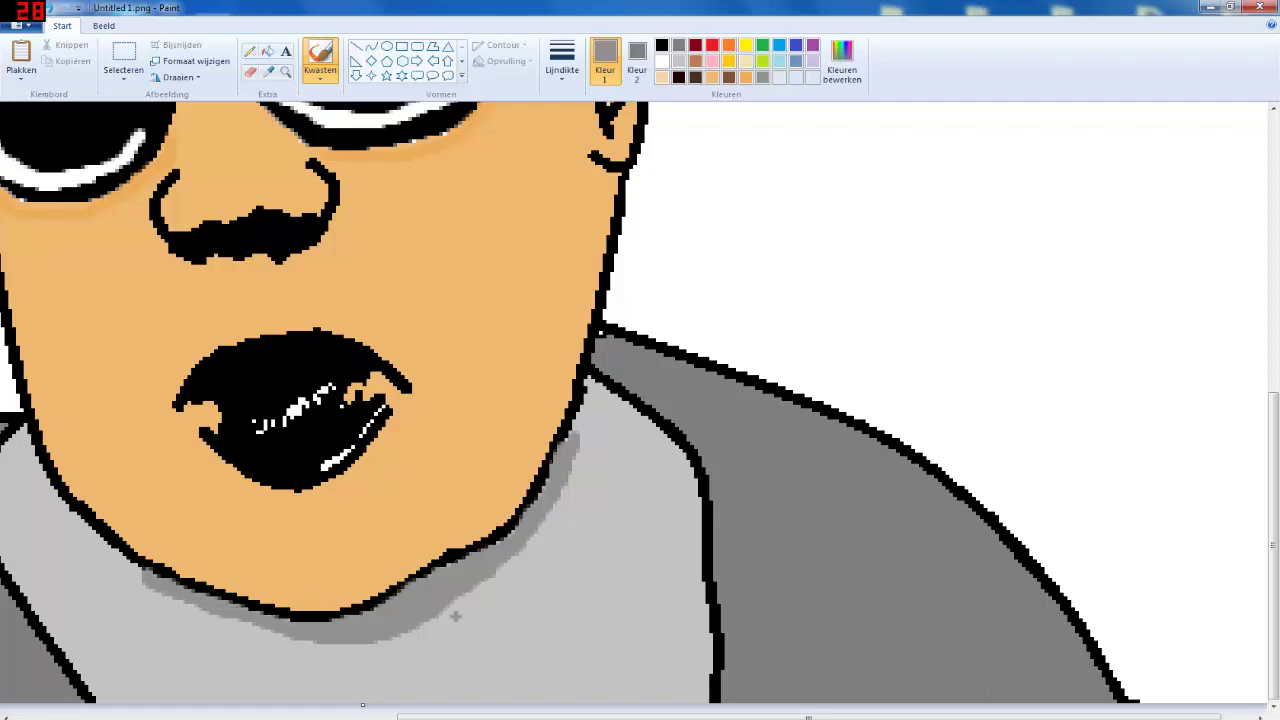
{"action": "left_click", "coordinate": [285, 71]}
{"action": "right_click", "coordinate": [600, 440]}
{"action": "right_click", "coordinate": [600, 440]}
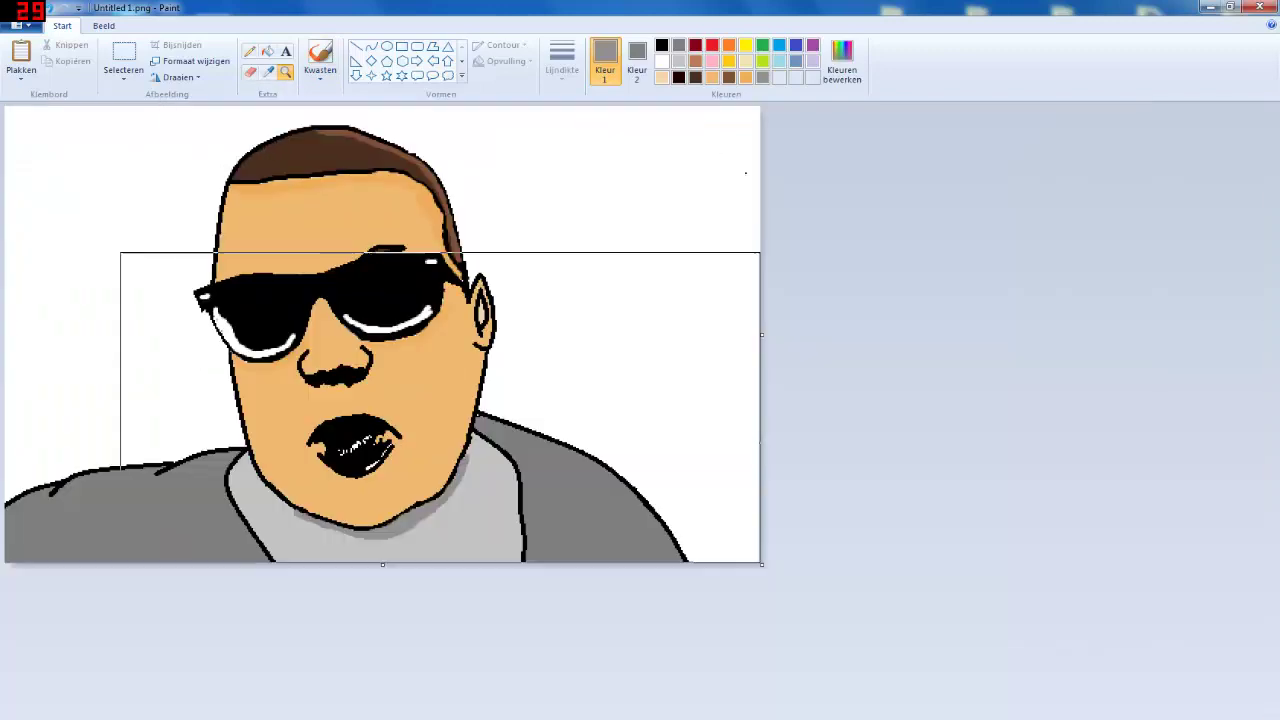